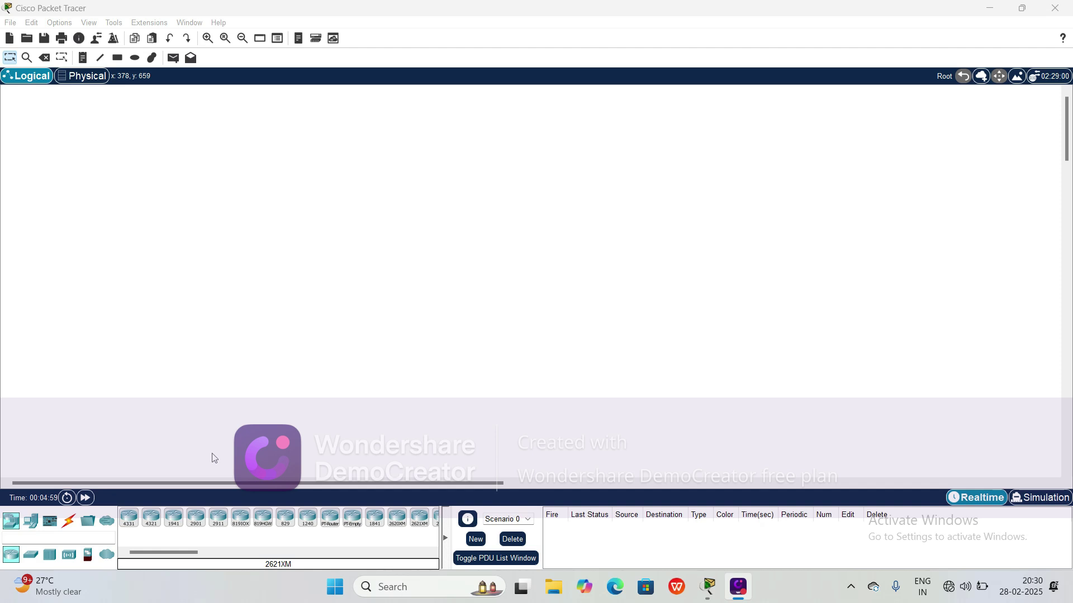
- Place two PC-PT computers in the lower part of the workspace, well apart on the same level
{"action": "left_click", "coordinate": [11, 524]}
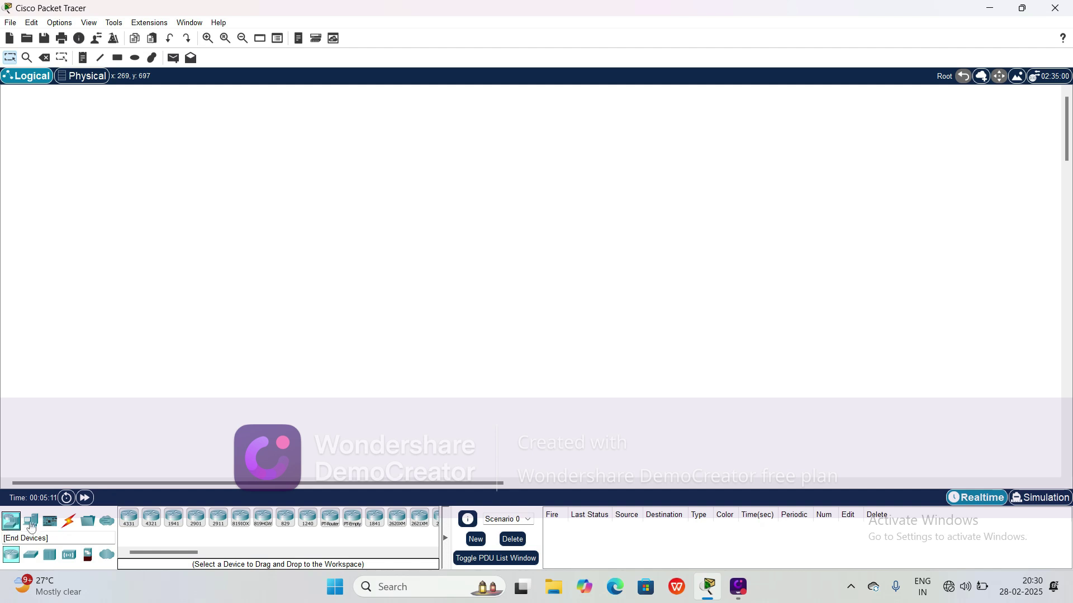
{"action": "left_click", "coordinate": [32, 522]}
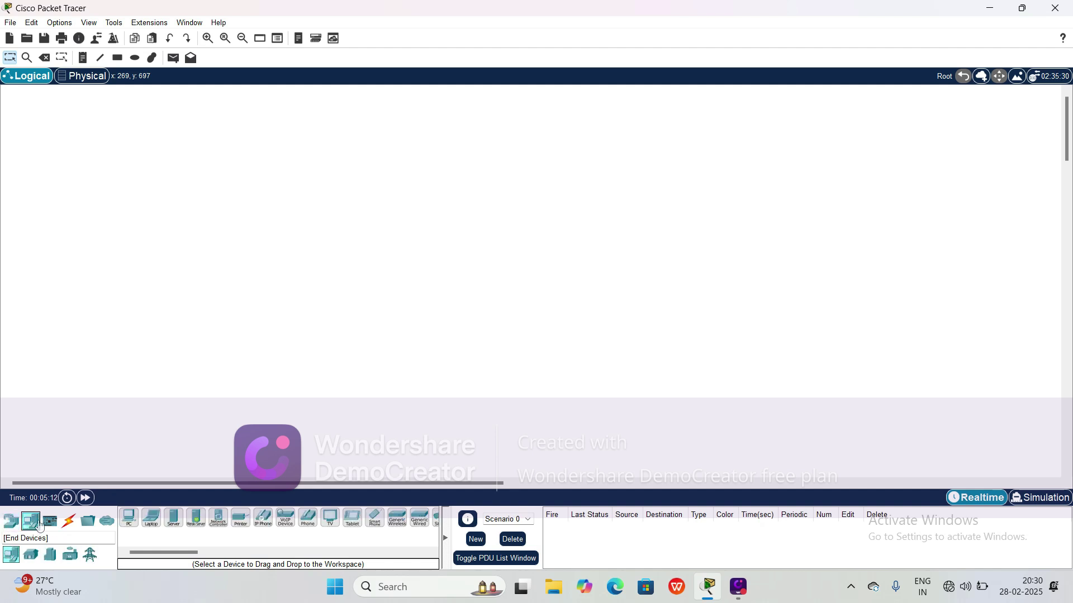
{"action": "left_click", "coordinate": [129, 518]}
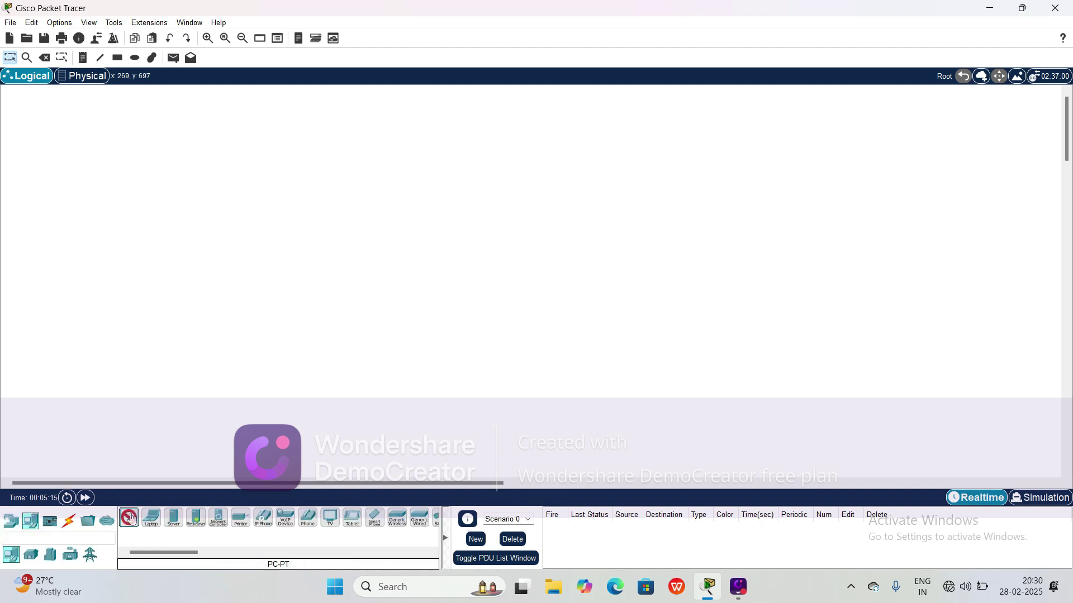
{"action": "left_click", "coordinate": [140, 358]}
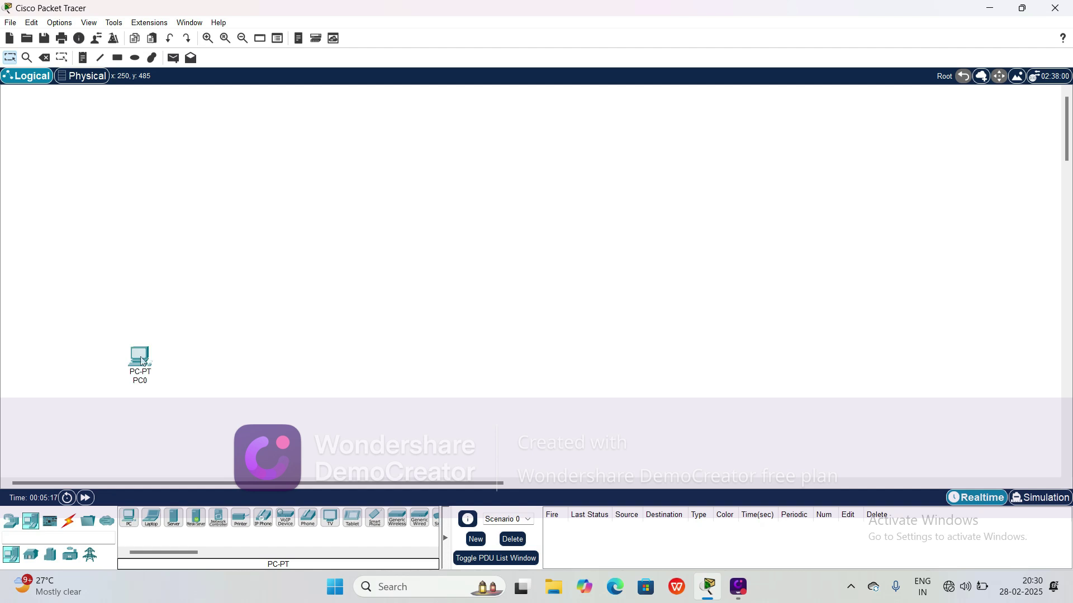
{"action": "left_click", "coordinate": [129, 518]}
{"action": "left_click", "coordinate": [484, 358]}
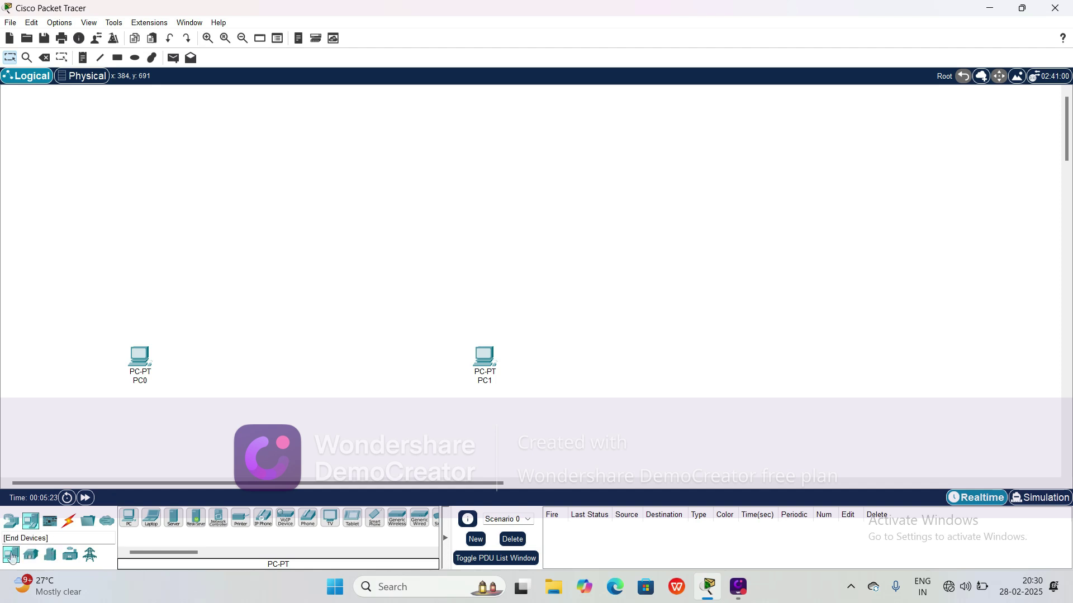
- Place two Switch-PT switches, one above PC0 and one above PC1
{"action": "left_click", "coordinate": [10, 520]}
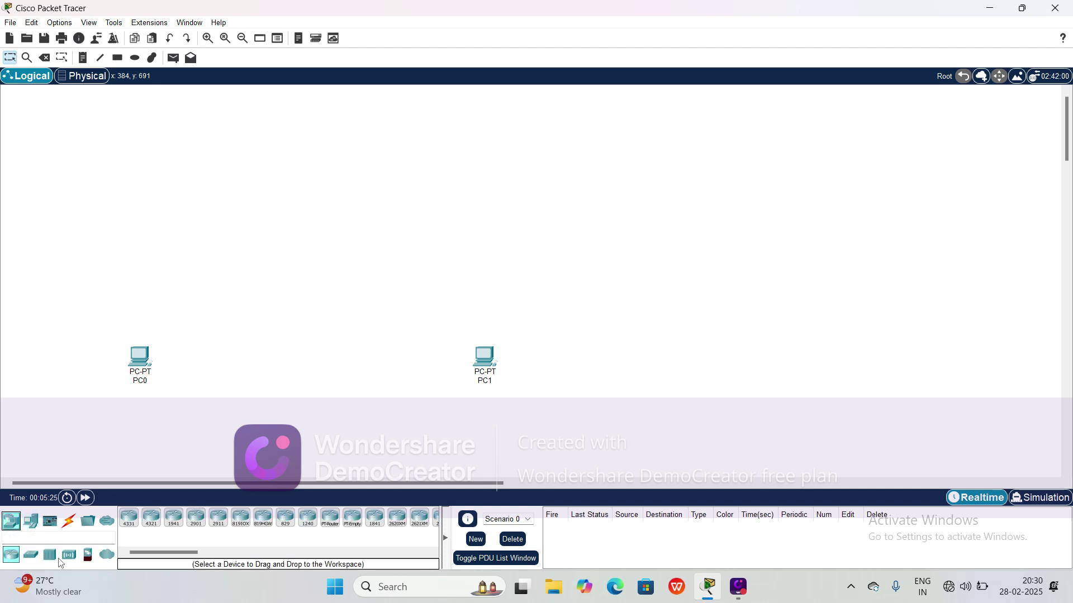
{"action": "left_click", "coordinate": [35, 556]}
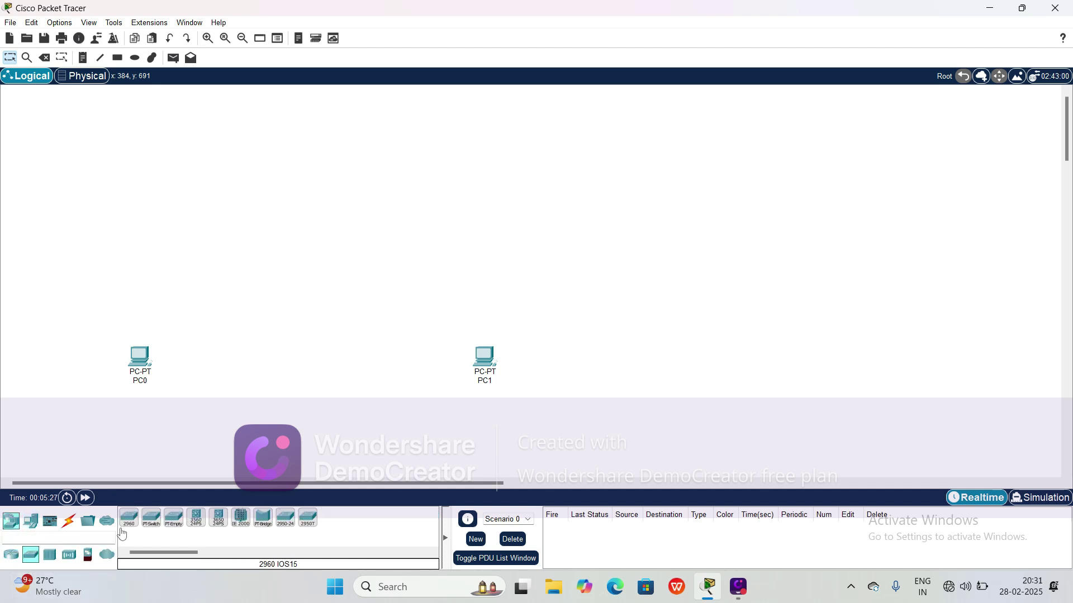
{"action": "left_click", "coordinate": [152, 520]}
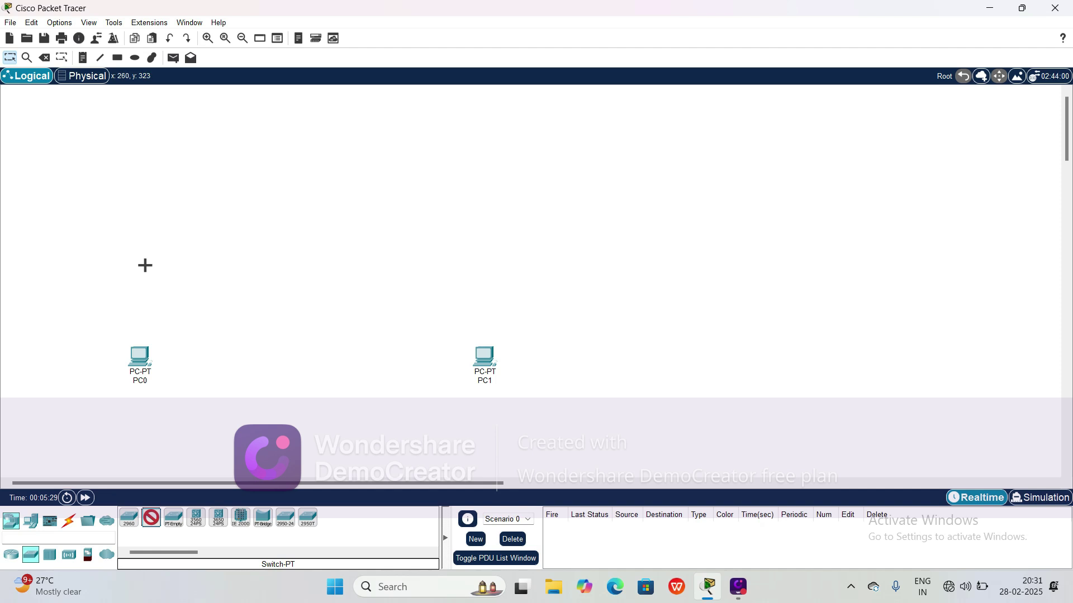
{"action": "left_click", "coordinate": [145, 267]}
{"action": "left_click", "coordinate": [151, 519]}
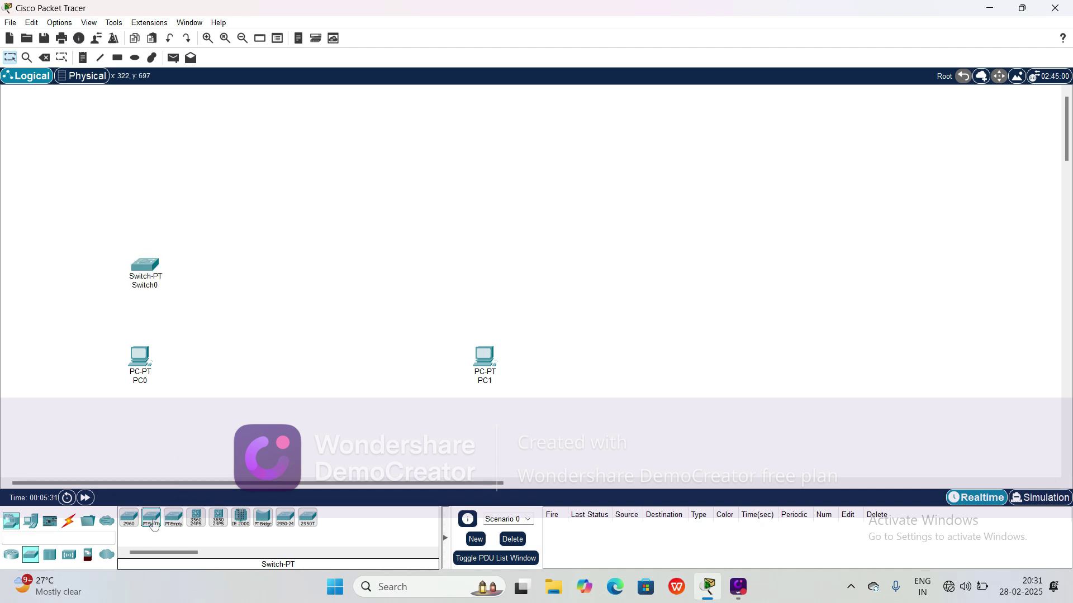
{"action": "left_click", "coordinate": [479, 276]}
{"action": "left_click", "coordinate": [480, 271]}
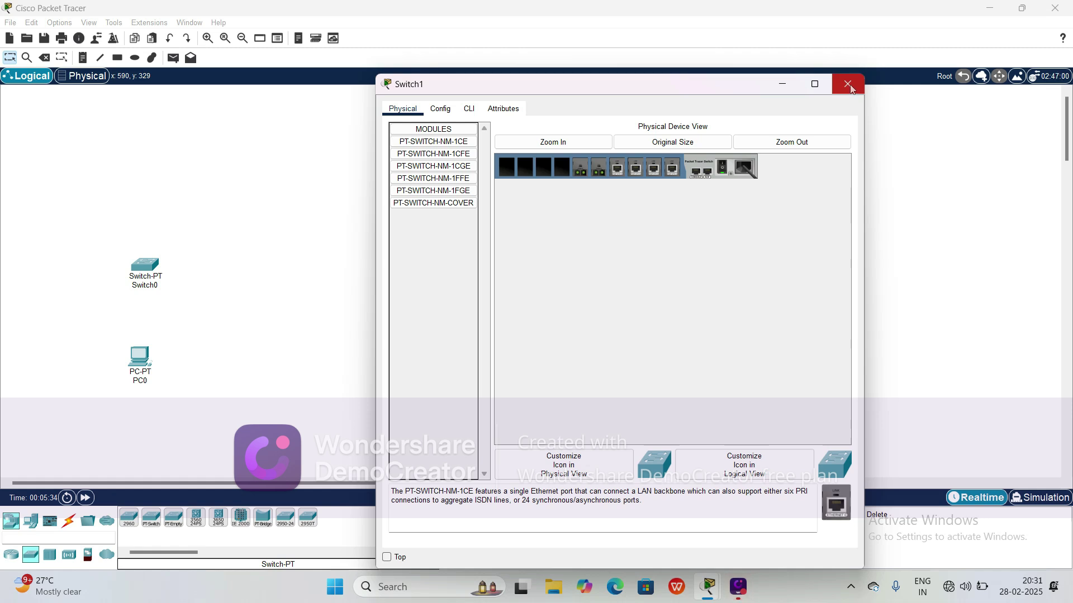
{"action": "left_click", "coordinate": [848, 85]}
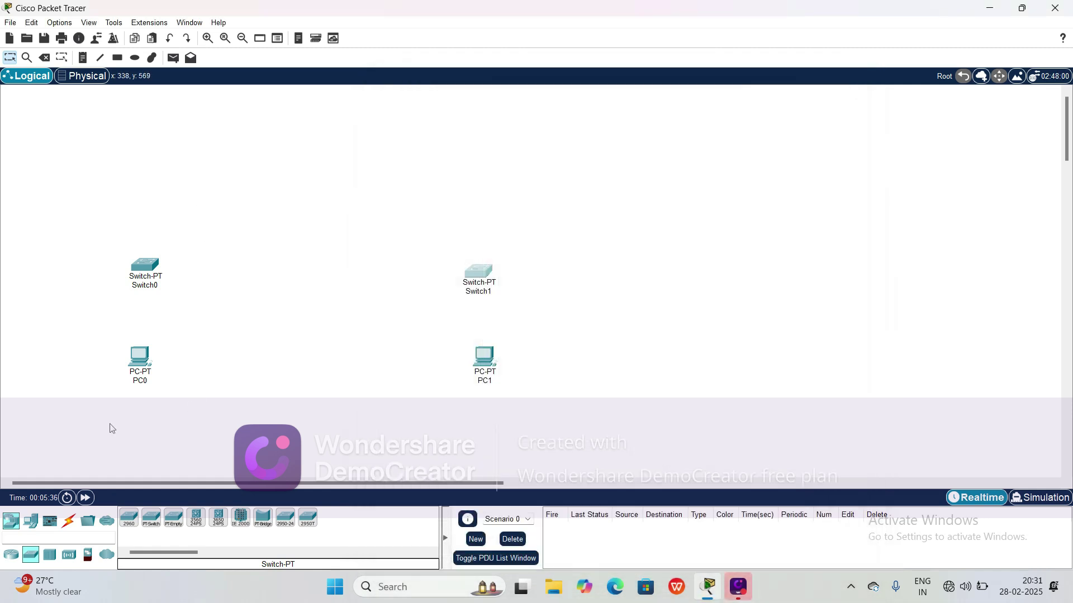
- Place three Router-PT routers, one above each switch and one between them, and align Router2 and PC1 with Switch1
{"action": "left_click", "coordinate": [10, 556]}
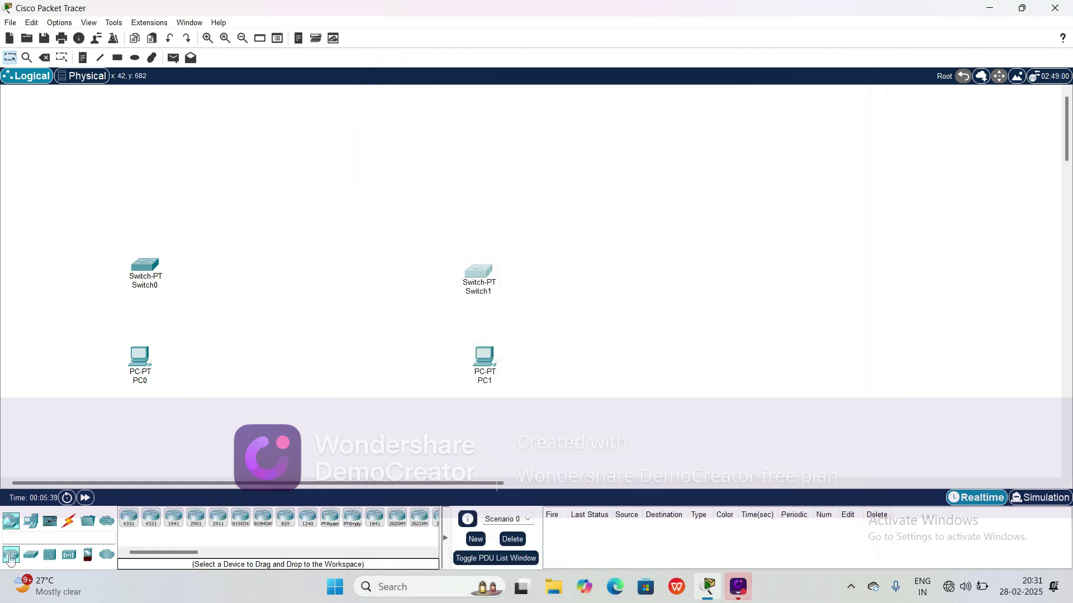
{"action": "left_click", "coordinate": [333, 525]}
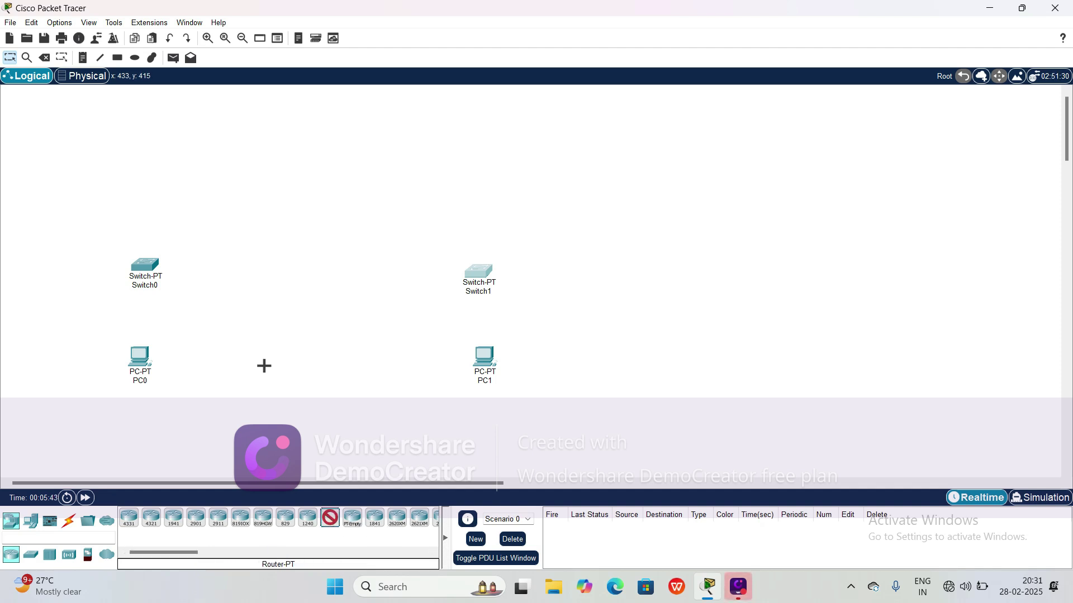
{"action": "left_click", "coordinate": [154, 148]}
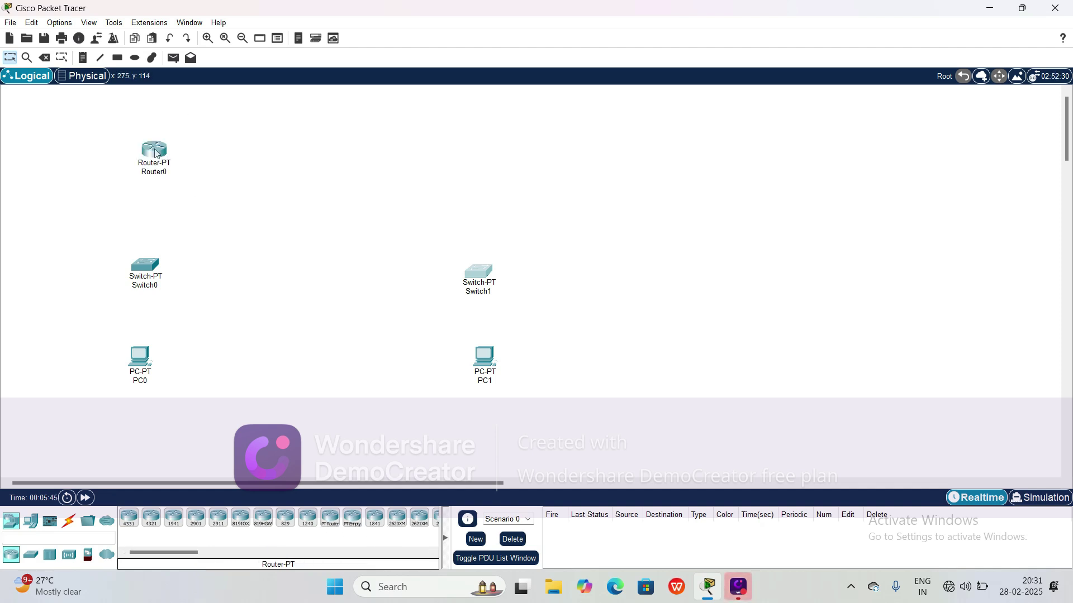
{"action": "left_click", "coordinate": [330, 520]}
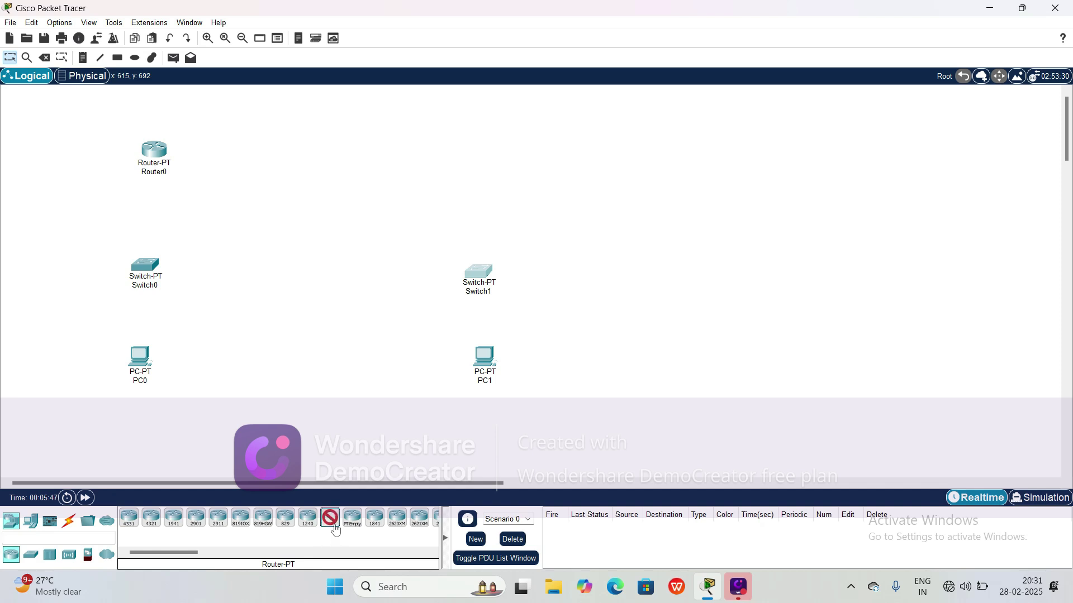
{"action": "left_click", "coordinate": [303, 196]}
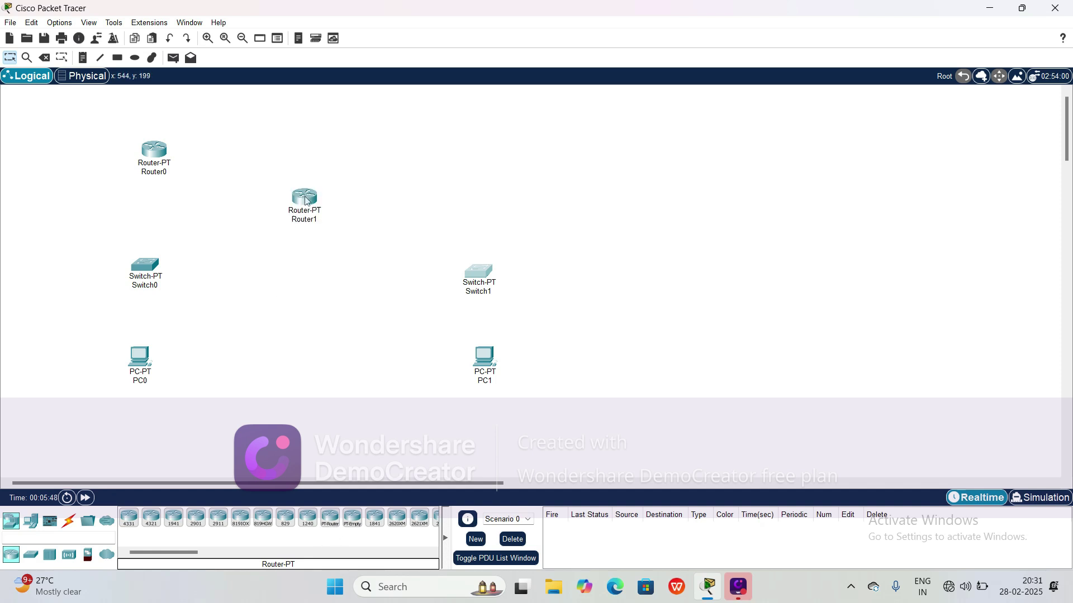
{"action": "left_click", "coordinate": [329, 520]}
{"action": "left_click", "coordinate": [465, 146]}
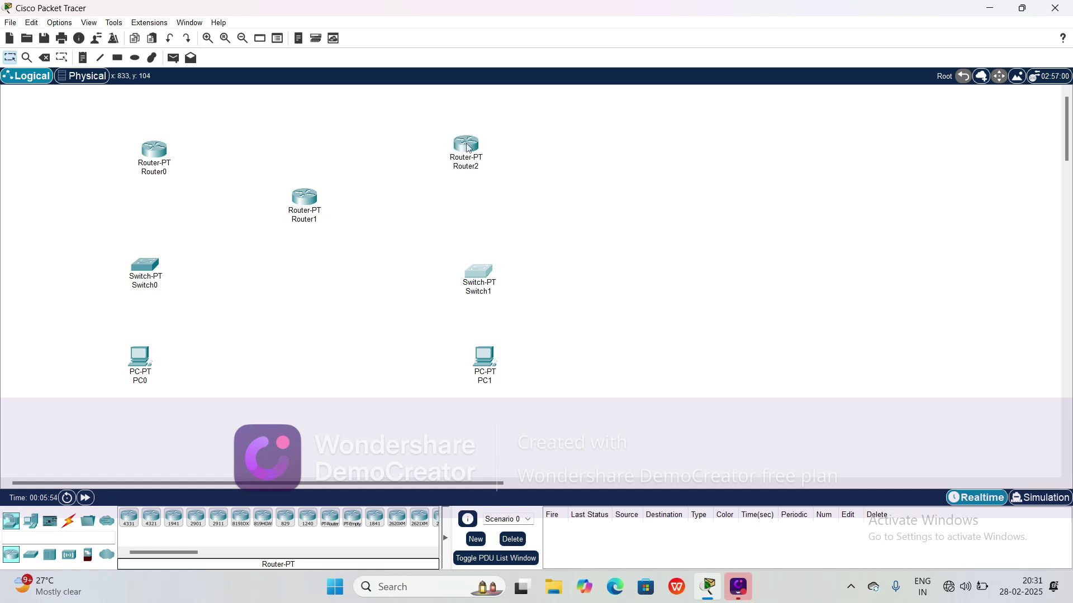
{"action": "left_click_drag", "start_coordinate": [468, 146], "coordinate": [478, 144]}
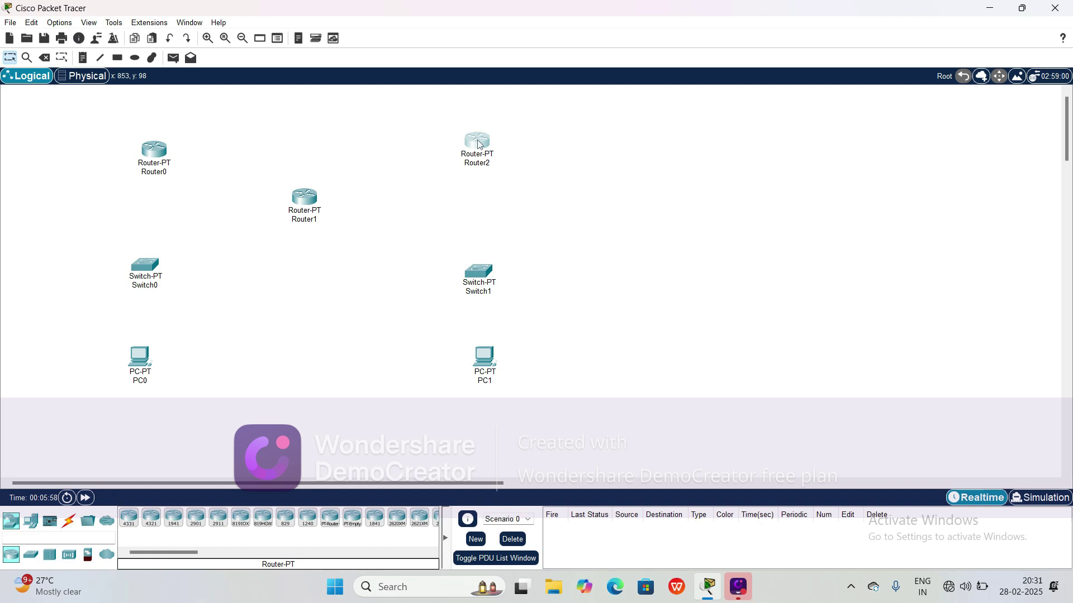
{"action": "left_click_drag", "start_coordinate": [488, 360], "coordinate": [487, 366]}
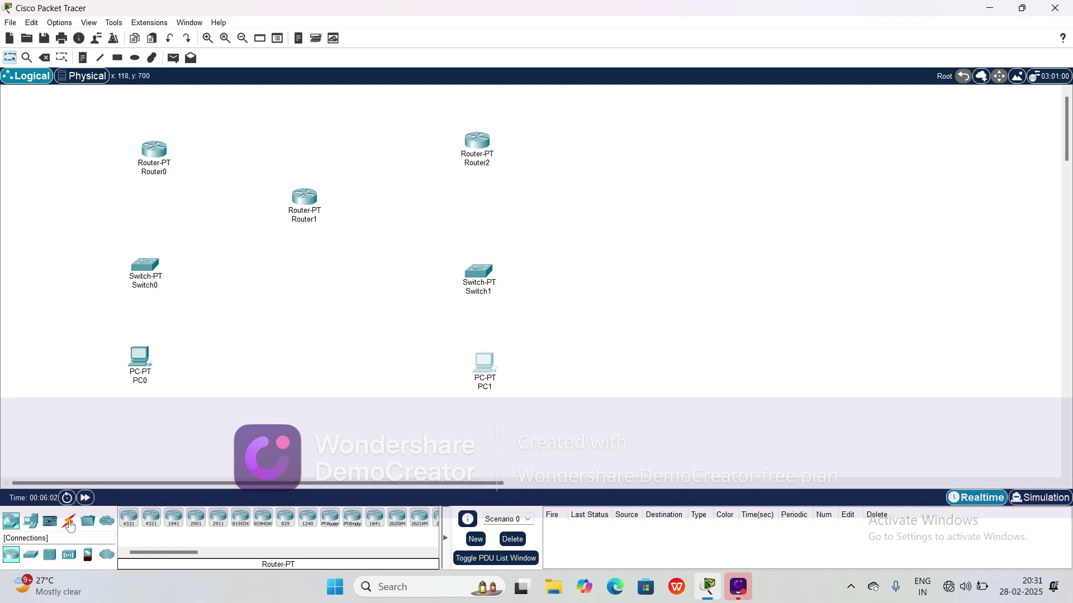
- Connect PC0 to Switch0 and Switch0 to Router0 with the automatically chosen connection type
{"action": "left_click", "coordinate": [69, 522]}
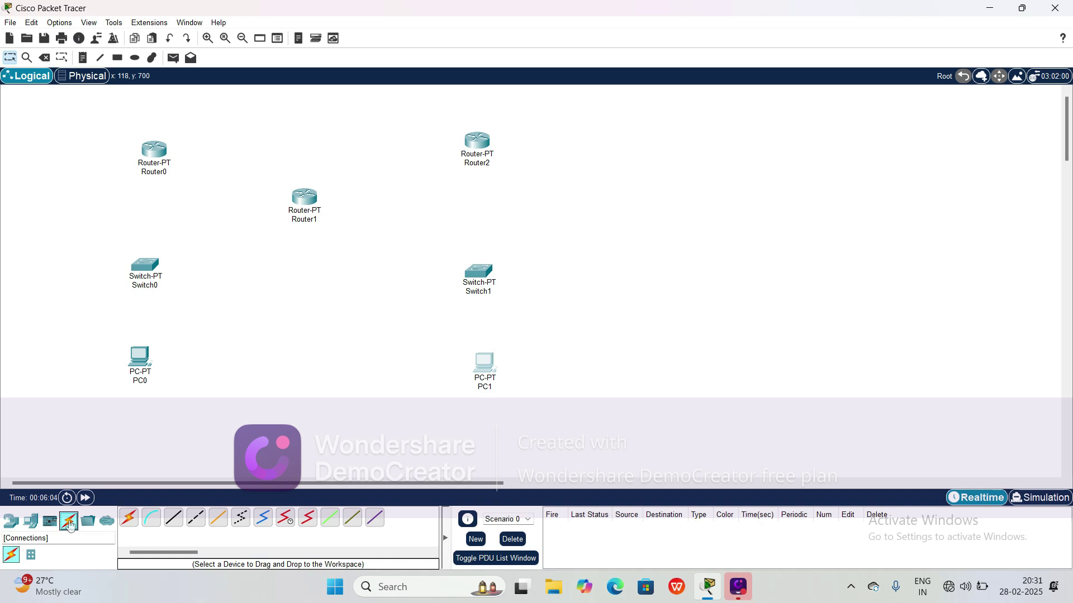
{"action": "left_click", "coordinate": [129, 521]}
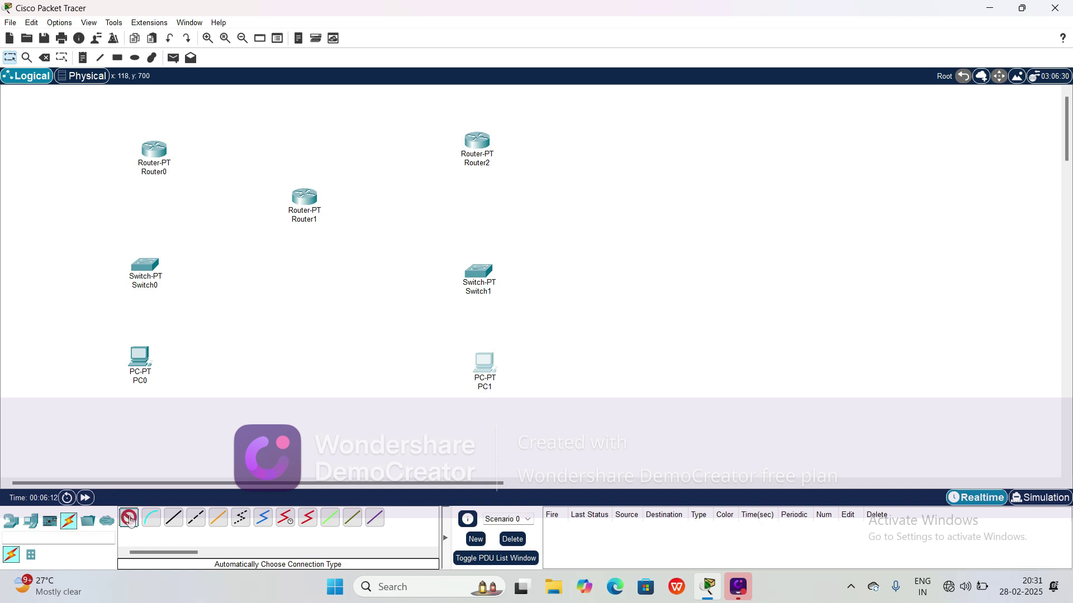
{"action": "left_click", "coordinate": [145, 355]}
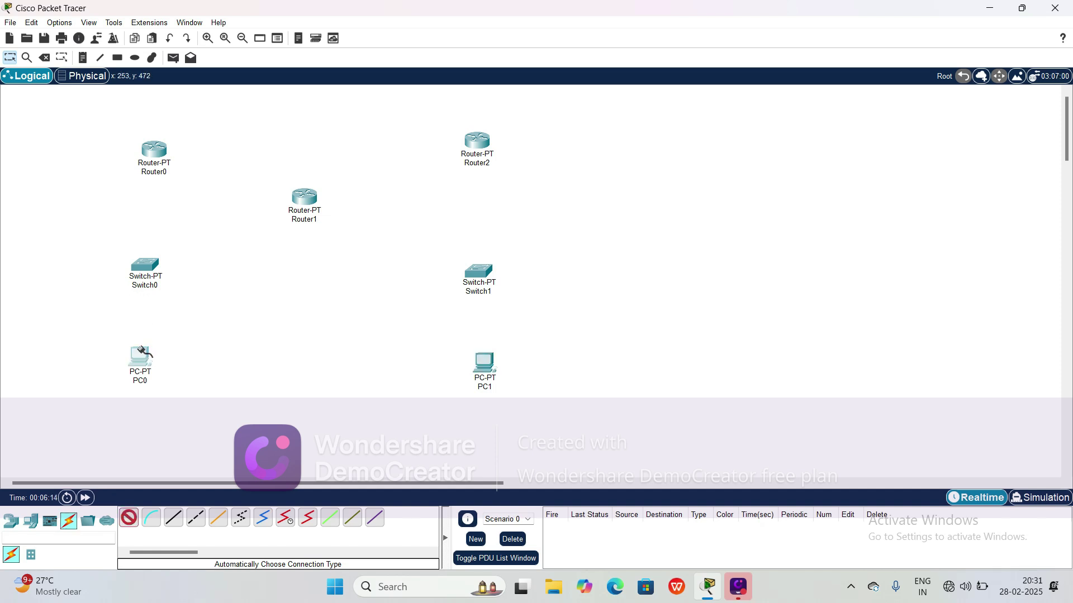
{"action": "left_click", "coordinate": [142, 267]}
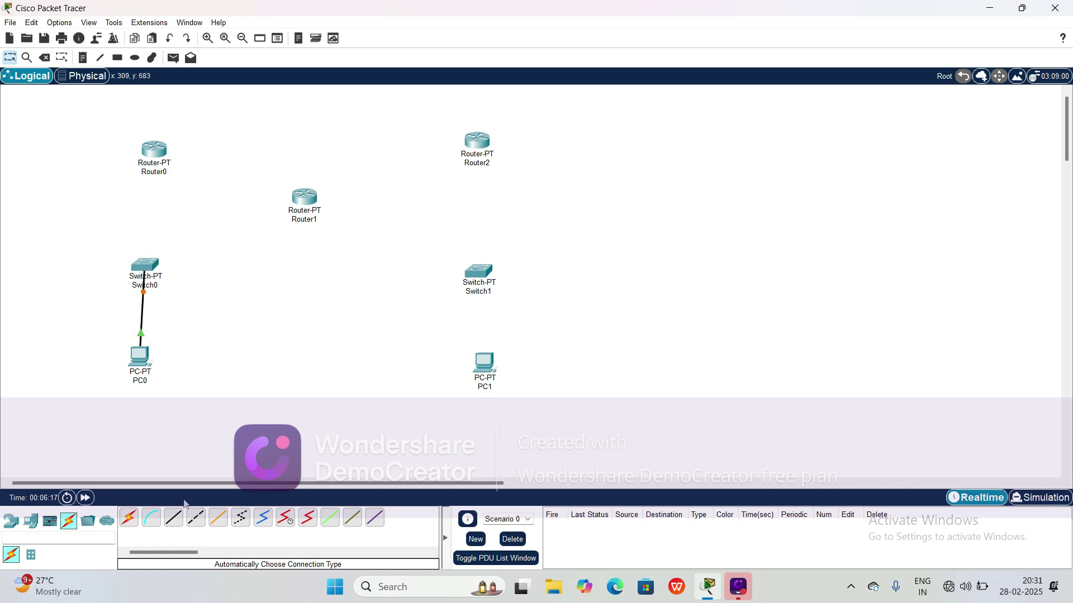
{"action": "left_click", "coordinate": [128, 518]}
{"action": "left_click", "coordinate": [141, 264]}
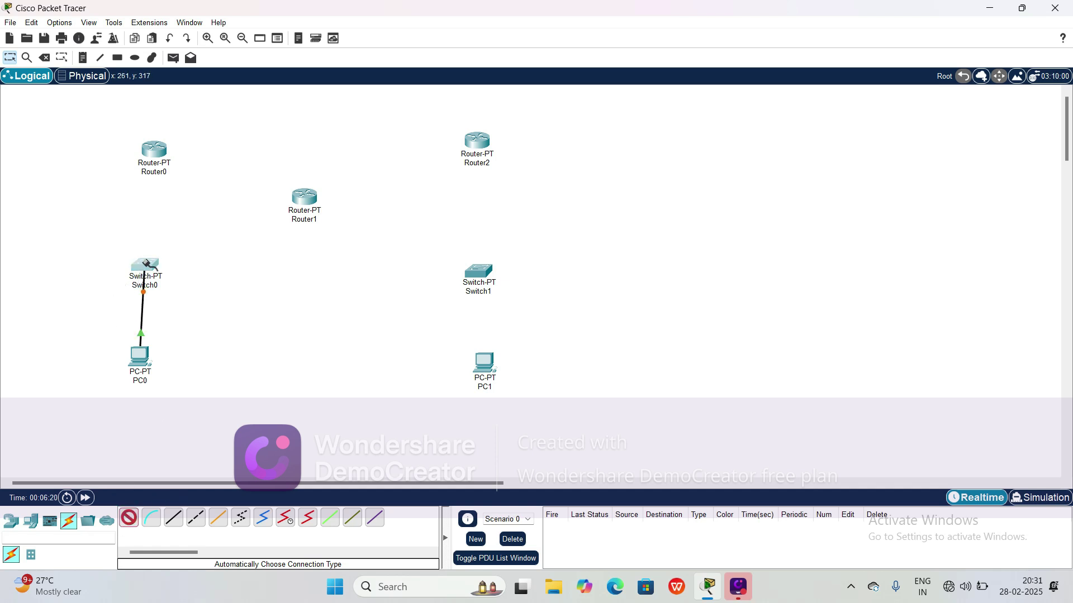
{"action": "left_click", "coordinate": [149, 148]}
- Connect PC1 to Switch1 and Switch1 to Router2 with the automatically chosen connection type
{"action": "left_click", "coordinate": [129, 519]}
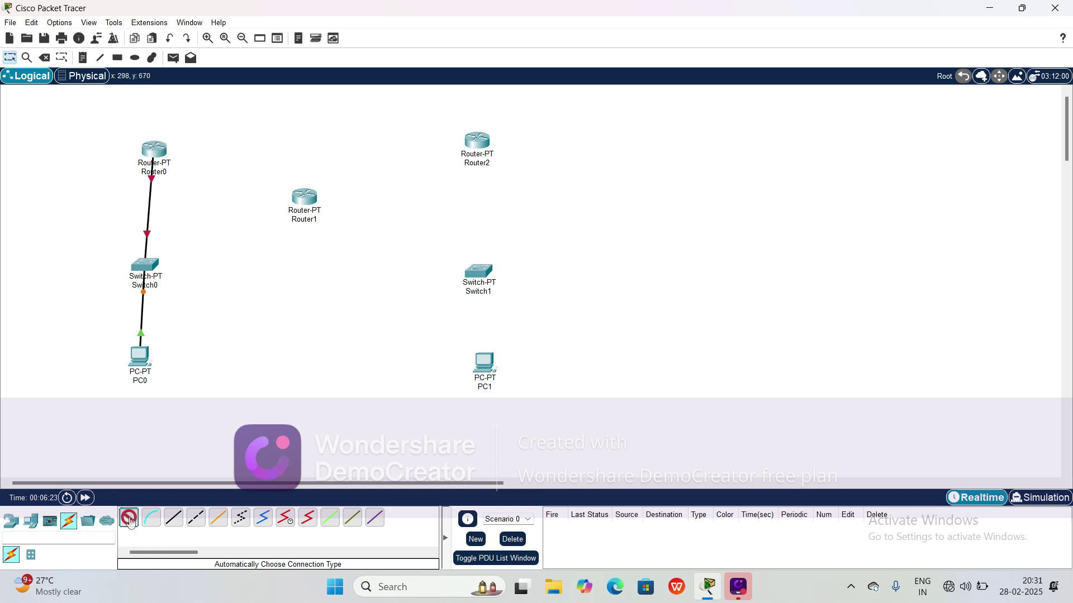
{"action": "left_click", "coordinate": [484, 363]}
{"action": "left_click", "coordinate": [478, 271]}
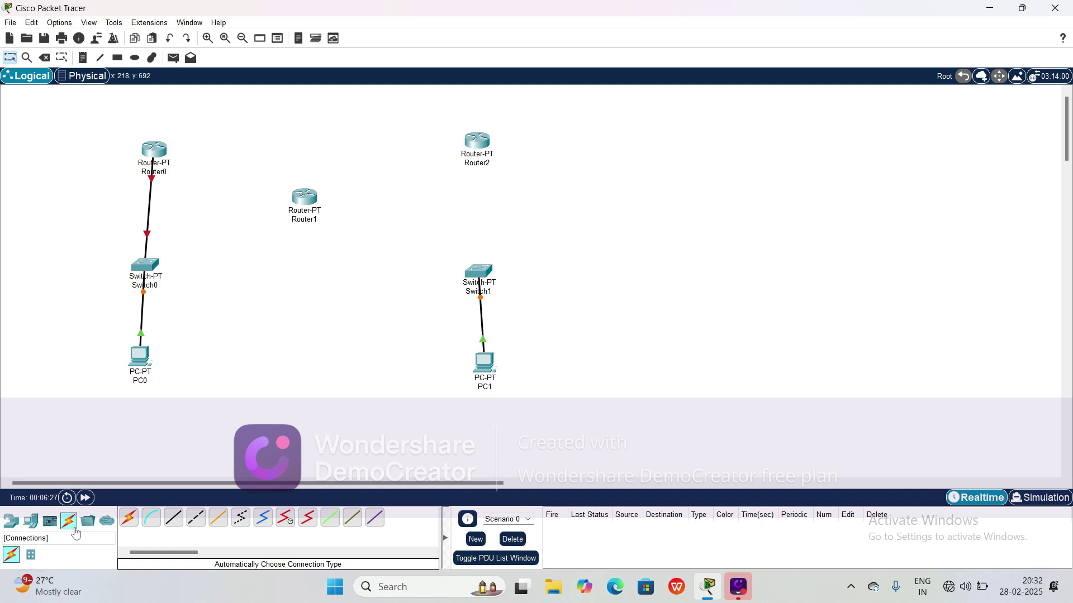
{"action": "left_click", "coordinate": [129, 519]}
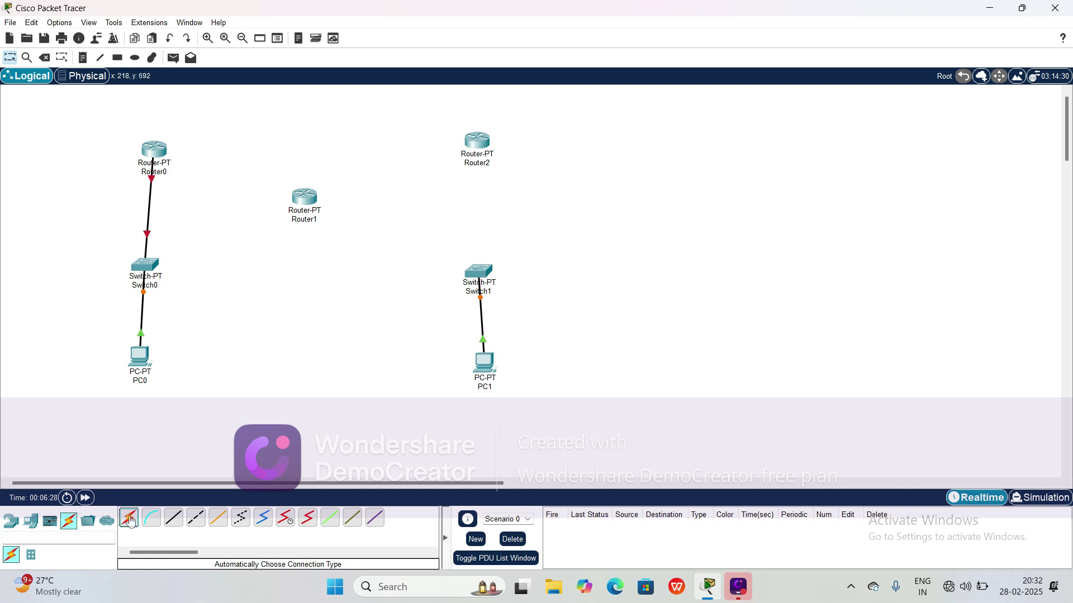
{"action": "left_click", "coordinate": [478, 271]}
{"action": "left_click", "coordinate": [478, 149]}
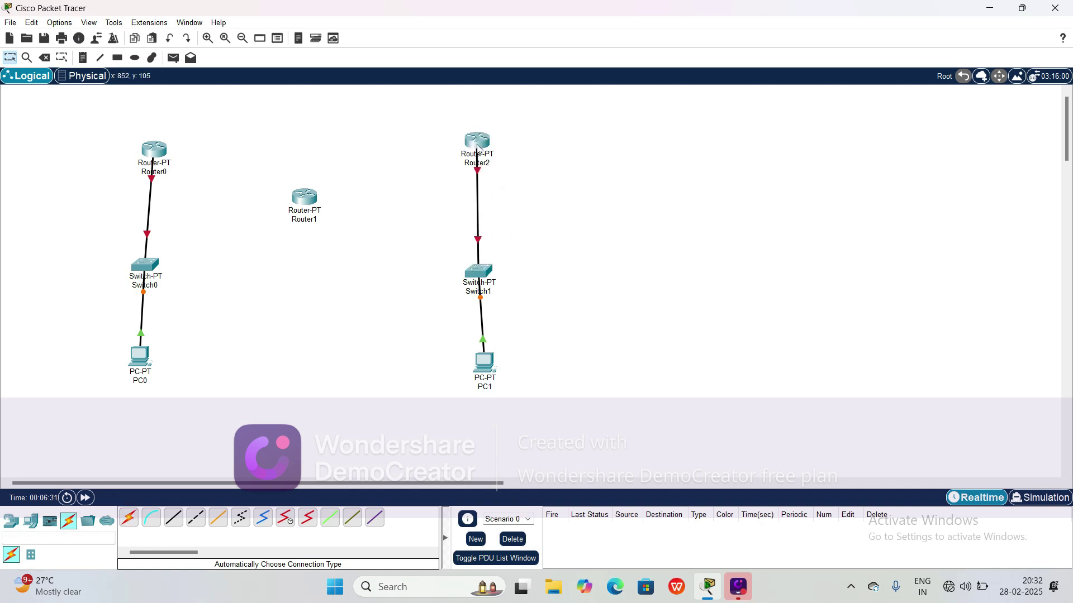
- Link Router0 to Router1 and Router1 to Router2 with the automatically chosen connection type
{"action": "left_click", "coordinate": [129, 519]}
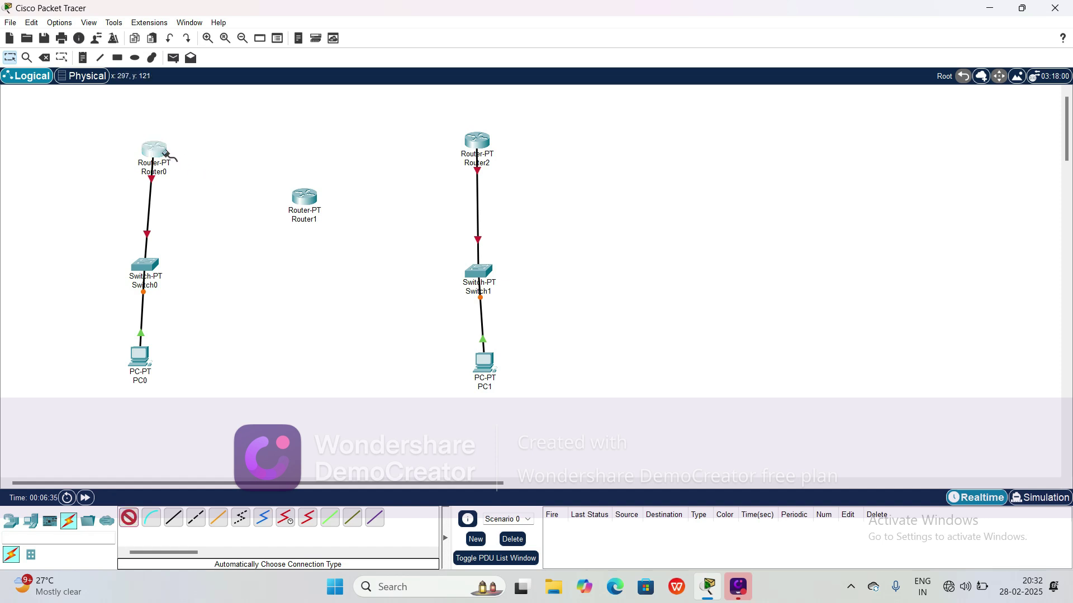
{"action": "left_click", "coordinate": [166, 154]}
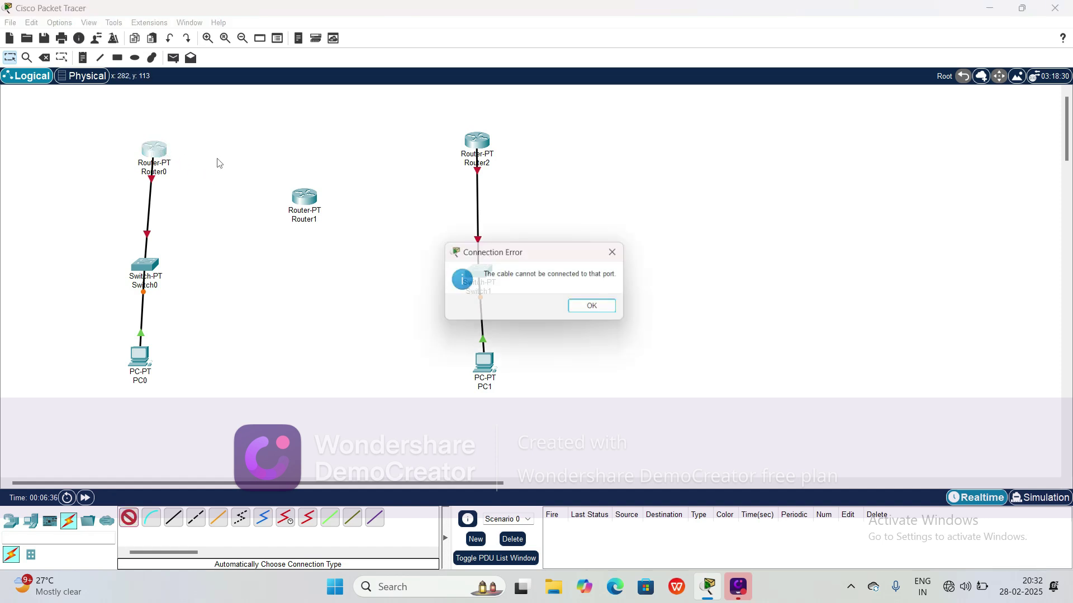
{"action": "left_click", "coordinate": [597, 308]}
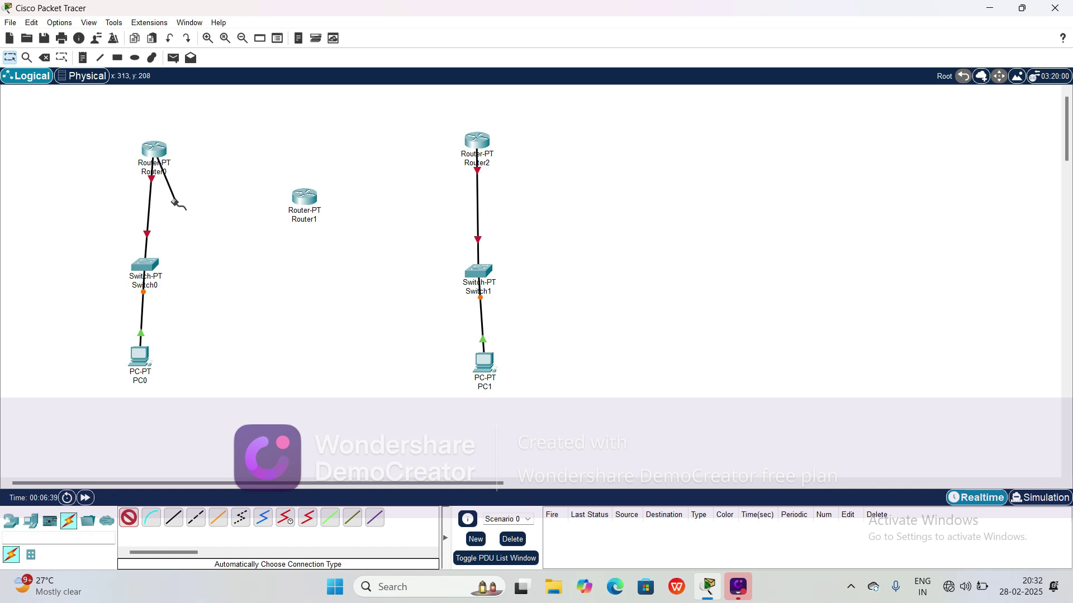
{"action": "left_click", "coordinate": [305, 197]}
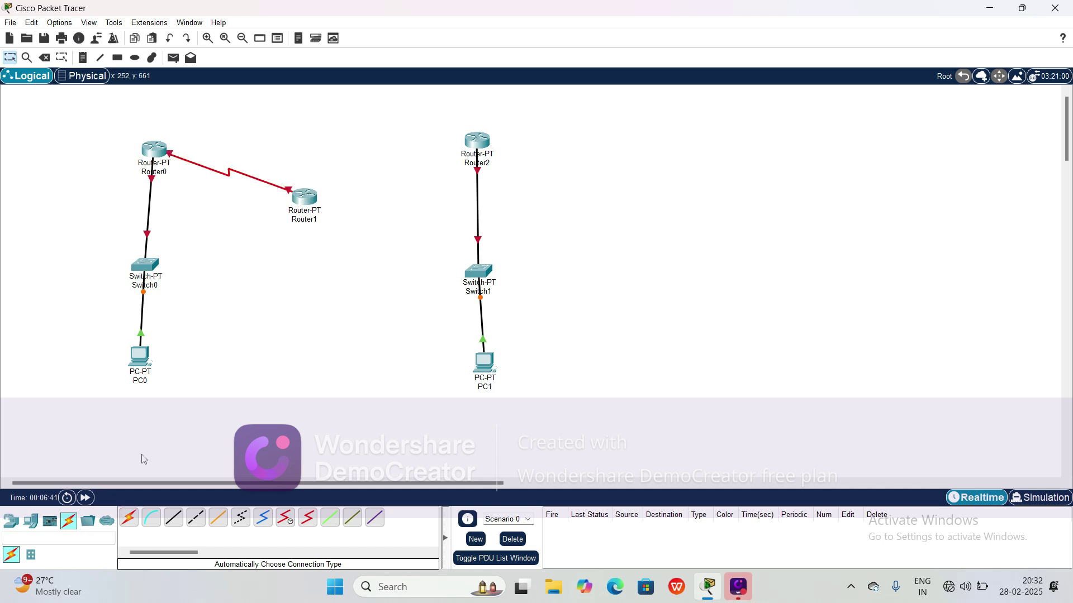
{"action": "left_click", "coordinate": [129, 518]}
{"action": "left_click", "coordinate": [309, 195]}
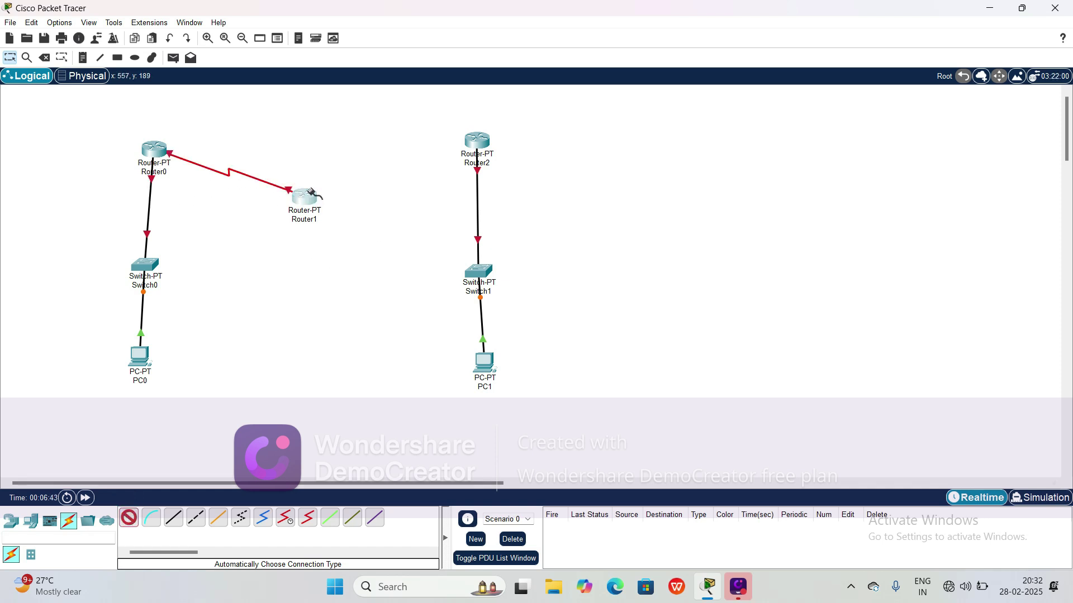
{"action": "left_click", "coordinate": [481, 139]}
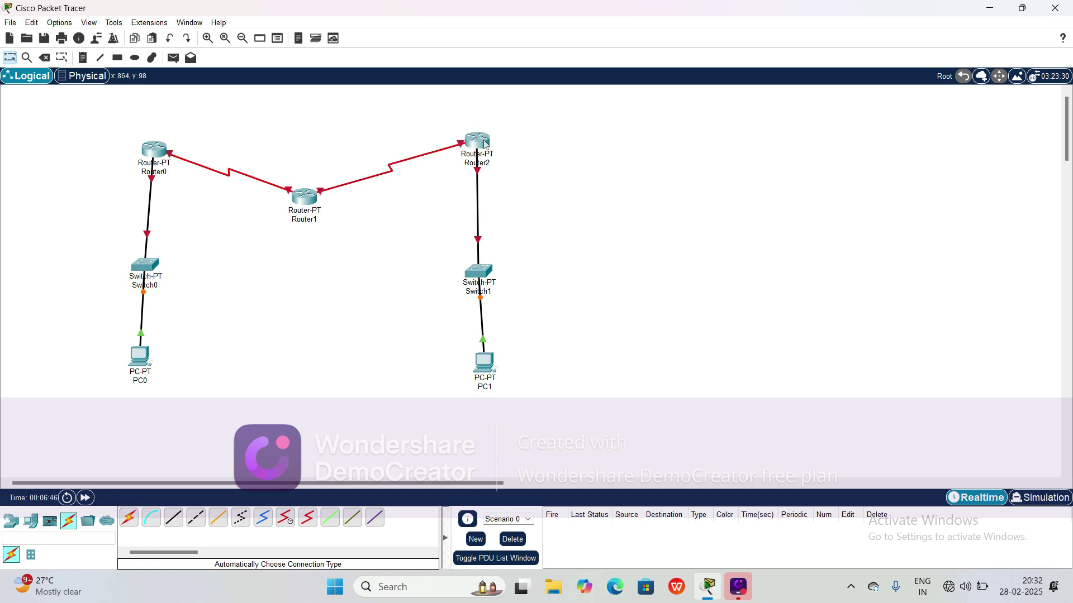
- Link Router0 directly to Router2 with the automatically chosen connection type
{"action": "left_click", "coordinate": [129, 522]}
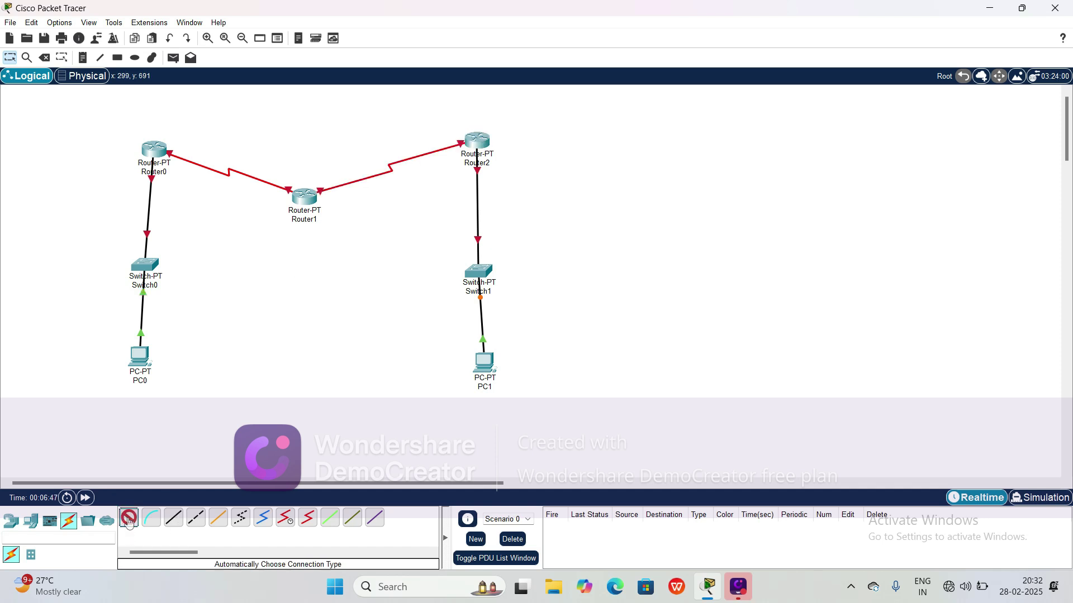
{"action": "left_click", "coordinate": [159, 146]}
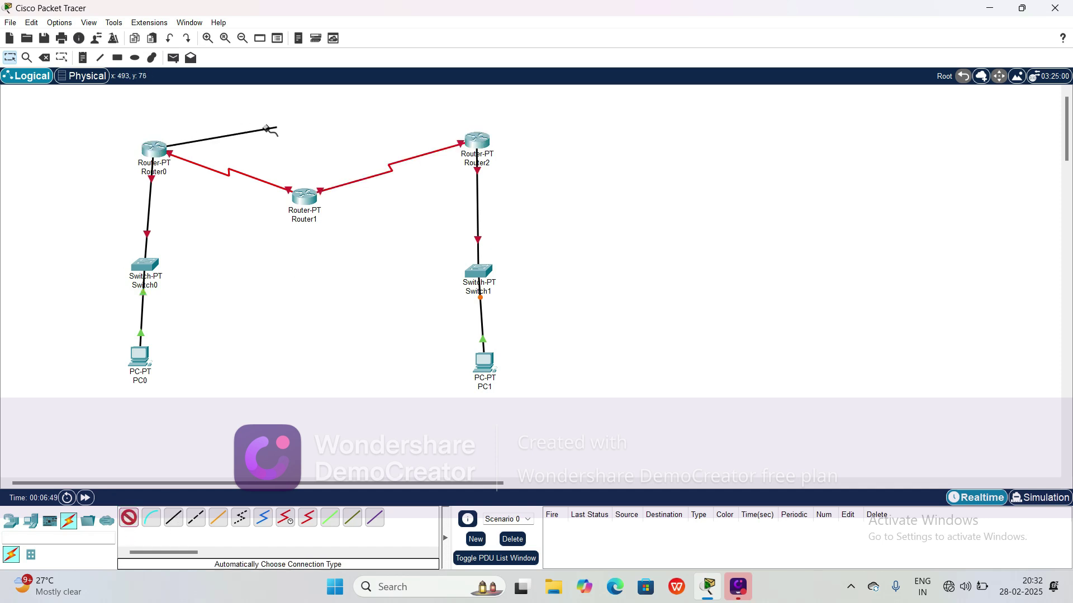
{"action": "left_click", "coordinate": [469, 142]}
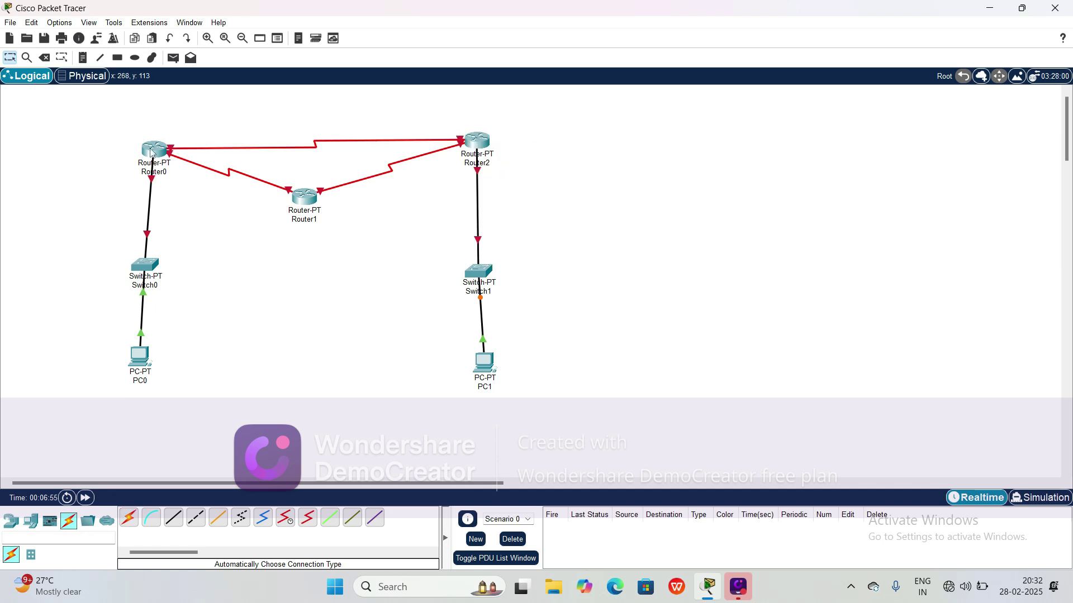
- Spread out the topology by moving Router0 and Router2 higher and PC0 and PC1 lower
{"action": "left_click_drag", "start_coordinate": [151, 152], "coordinate": [134, 124]}
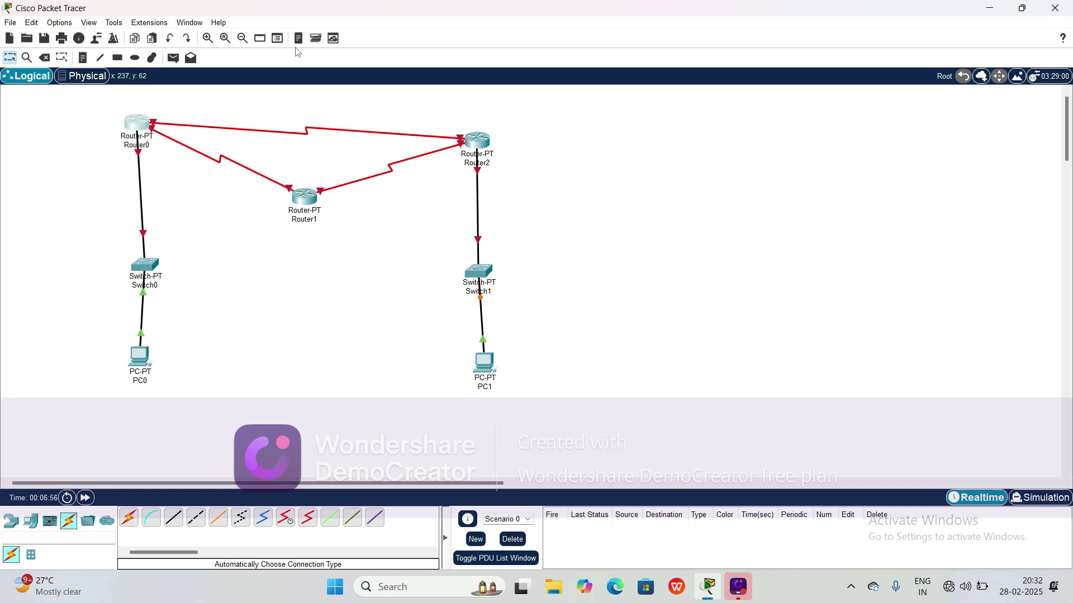
{"action": "left_click_drag", "start_coordinate": [483, 141], "coordinate": [480, 112]}
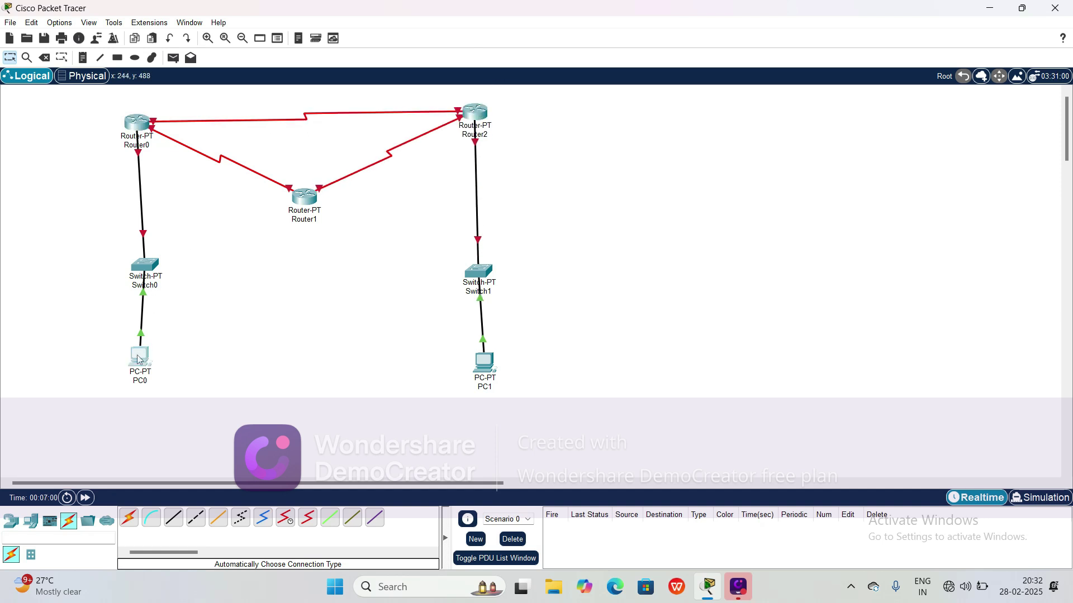
{"action": "left_click_drag", "start_coordinate": [137, 356], "coordinate": [146, 397]}
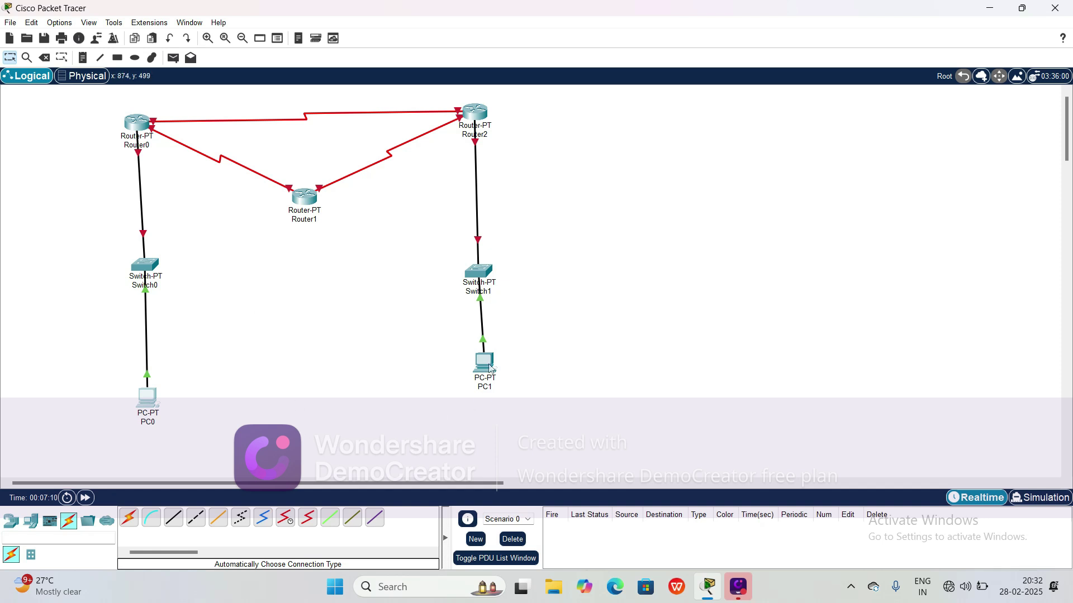
{"action": "left_click_drag", "start_coordinate": [486, 371], "coordinate": [488, 393]}
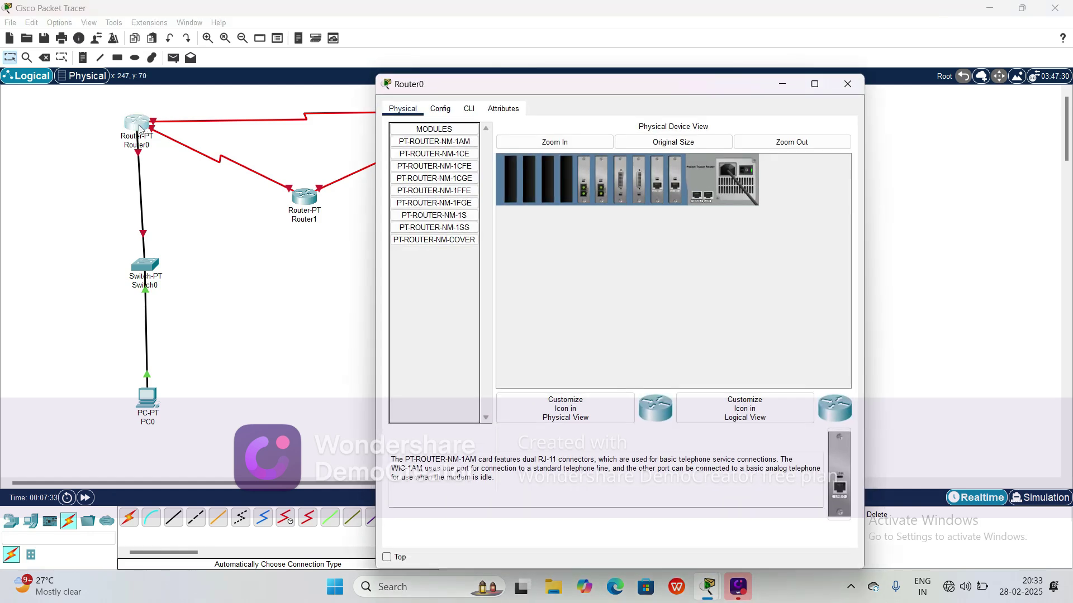
- Configure Router0's FastEthernet0/0 with IPv4 address 192.168.1.1 and subnet mask 255.255.255.0, and turn the port on
{"action": "left_click", "coordinate": [440, 109]}
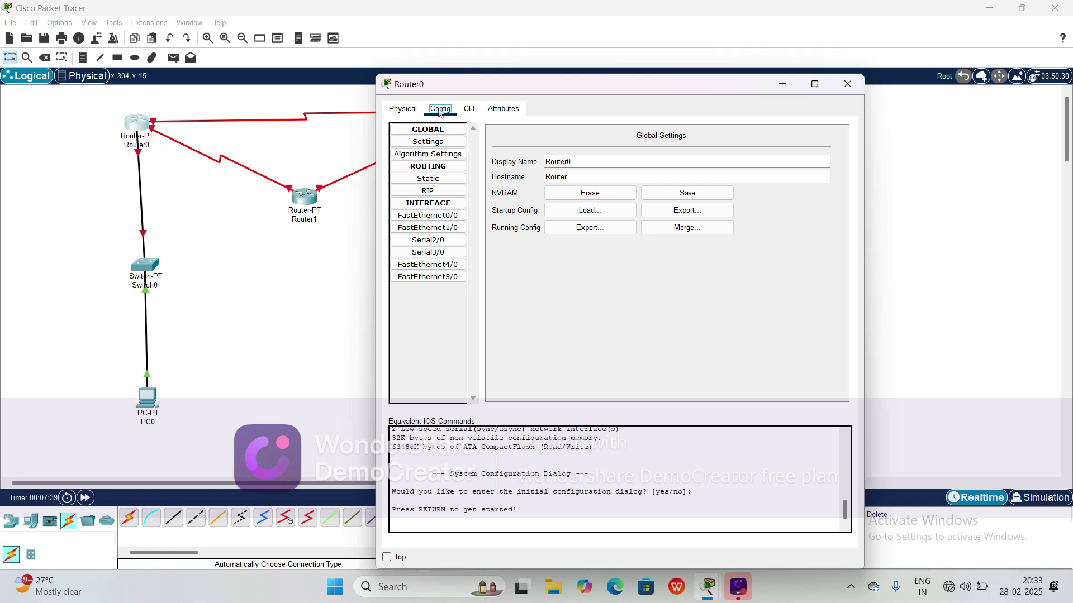
{"action": "left_click", "coordinate": [847, 84]}
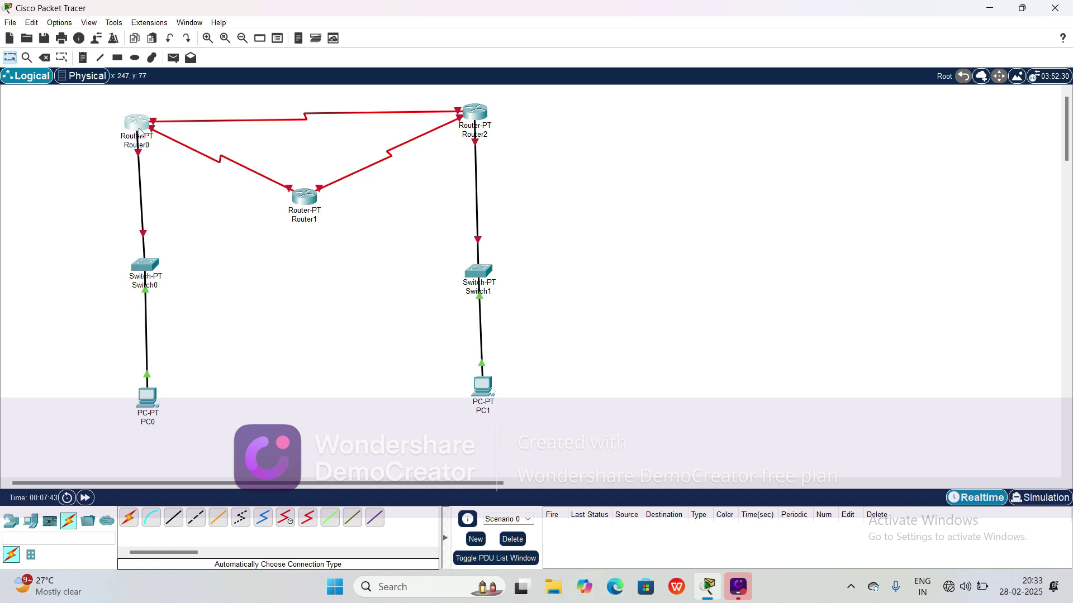
{"action": "mouse_move", "coordinate": [138, 145]}
{"action": "left_click", "coordinate": [140, 129]}
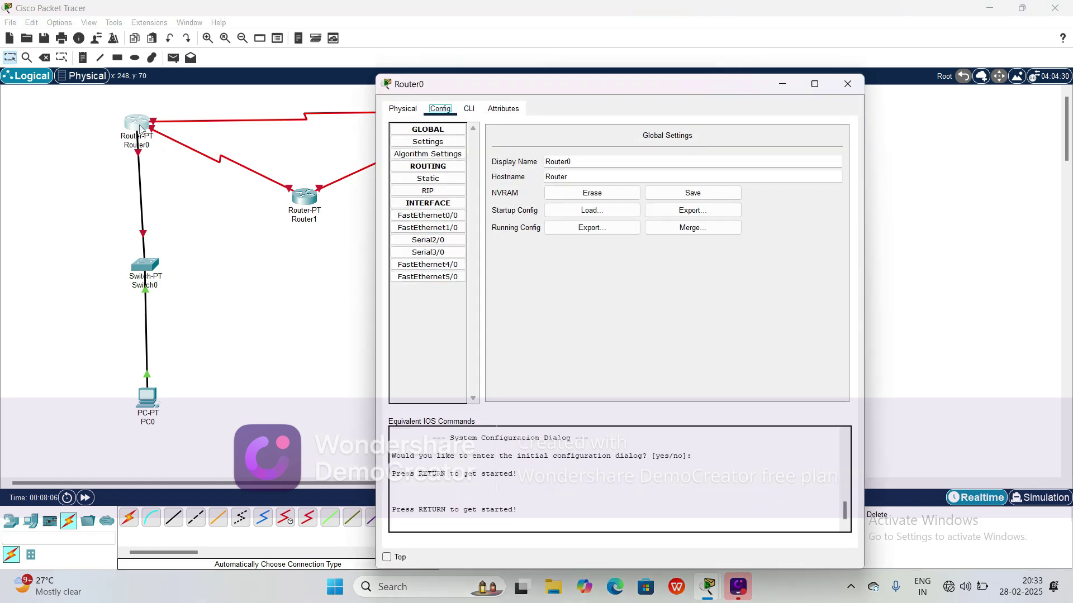
{"action": "left_click", "coordinate": [447, 219]}
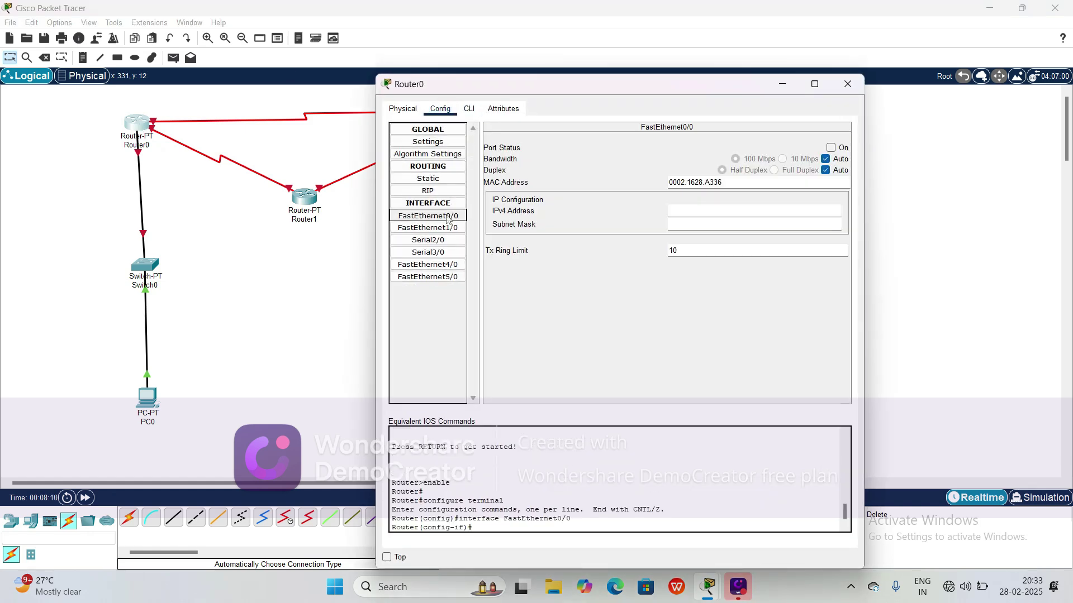
{"action": "left_click", "coordinate": [718, 213]}
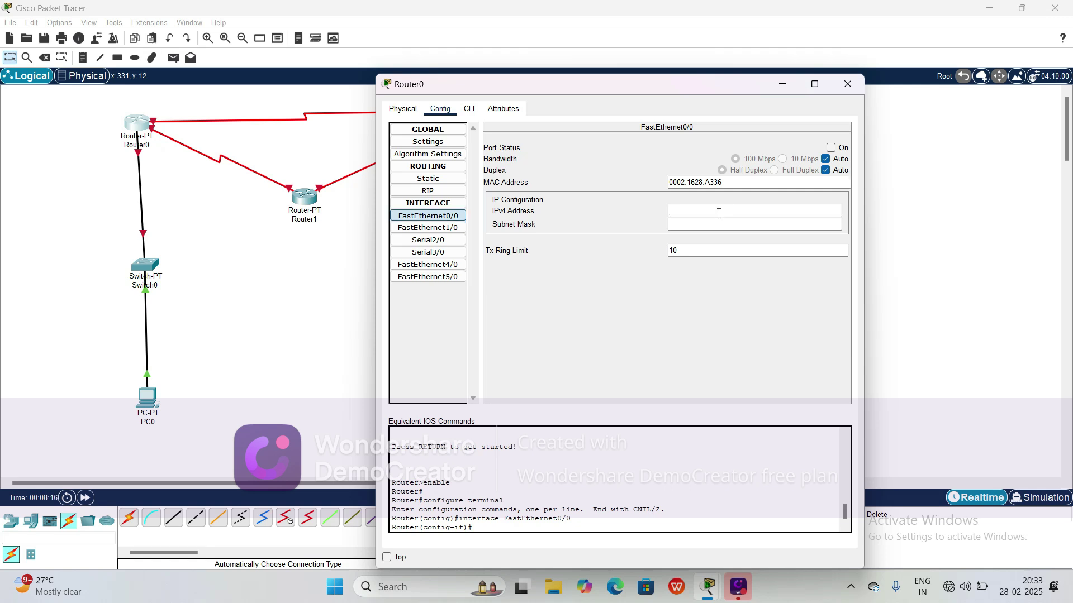
{"action": "type", "text": "19"}
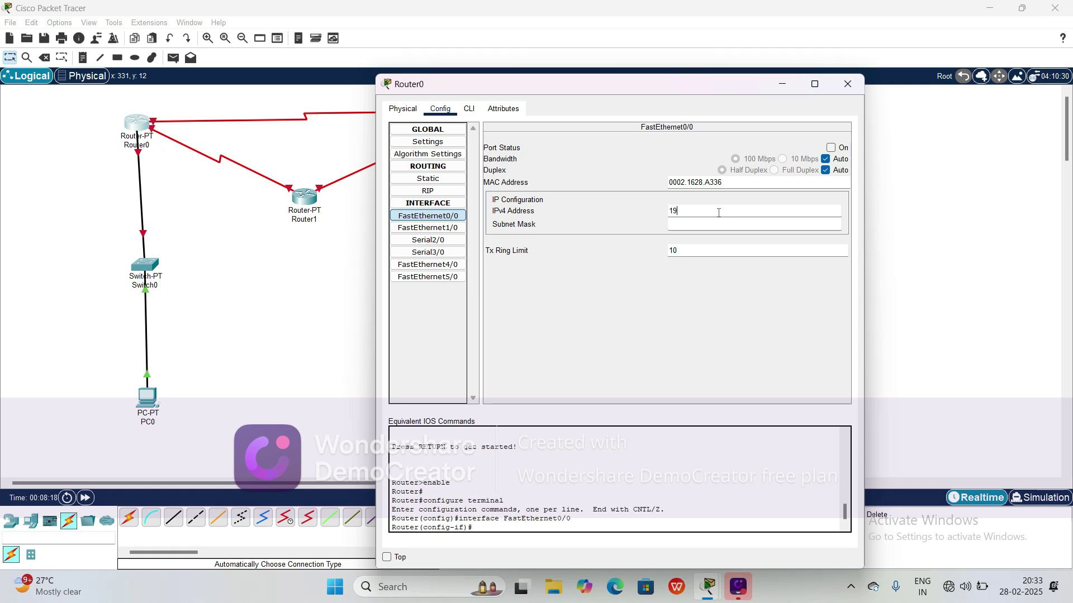
{"action": "type", "text": "2.168.1.1"}
{"action": "left_click", "coordinate": [691, 224]}
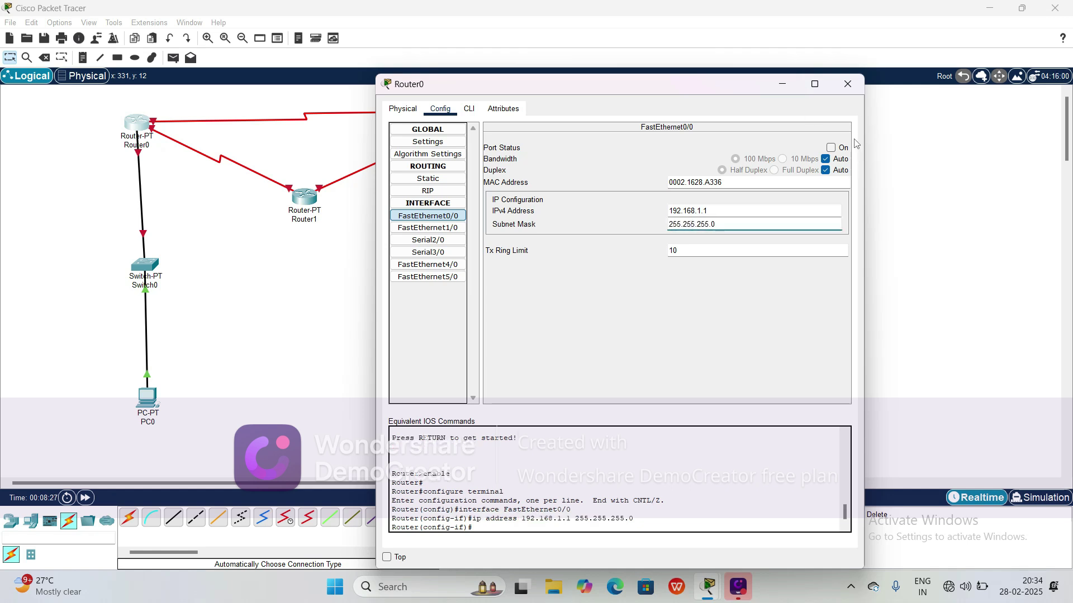
{"action": "left_click", "coordinate": [831, 148]}
{"action": "left_click", "coordinate": [832, 148]}
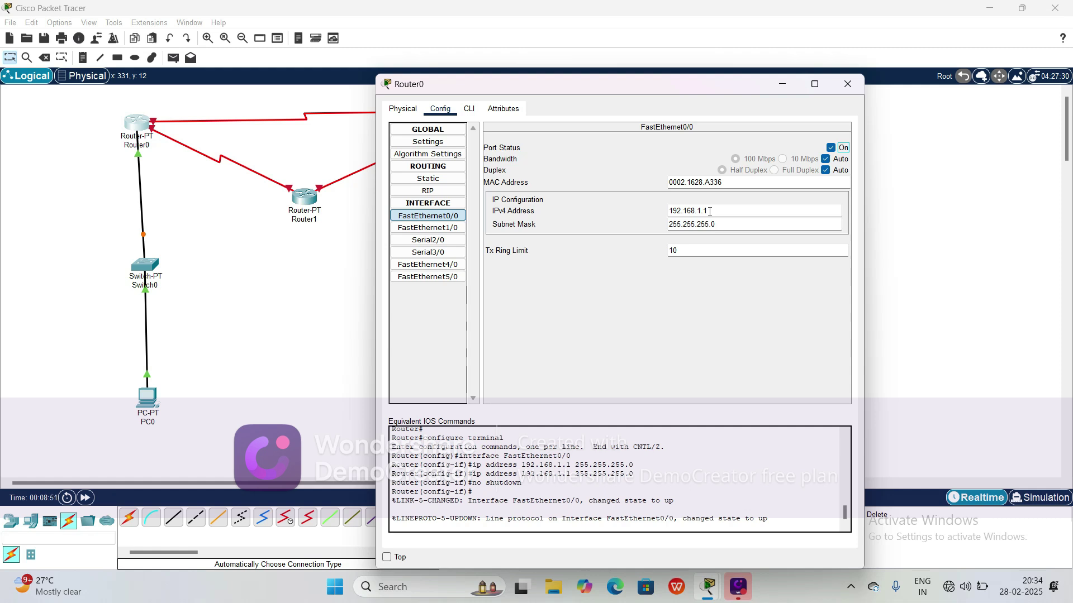
- Copy Router0's FastEthernet0/0 IPv4 address and place it as a note reading 192.168.1.1 beside Router0
{"action": "left_click_drag", "start_coordinate": [709, 211], "coordinate": [670, 212]}
{"action": "key", "text": "ctrl+c"}
{"action": "left_click", "coordinate": [847, 84]}
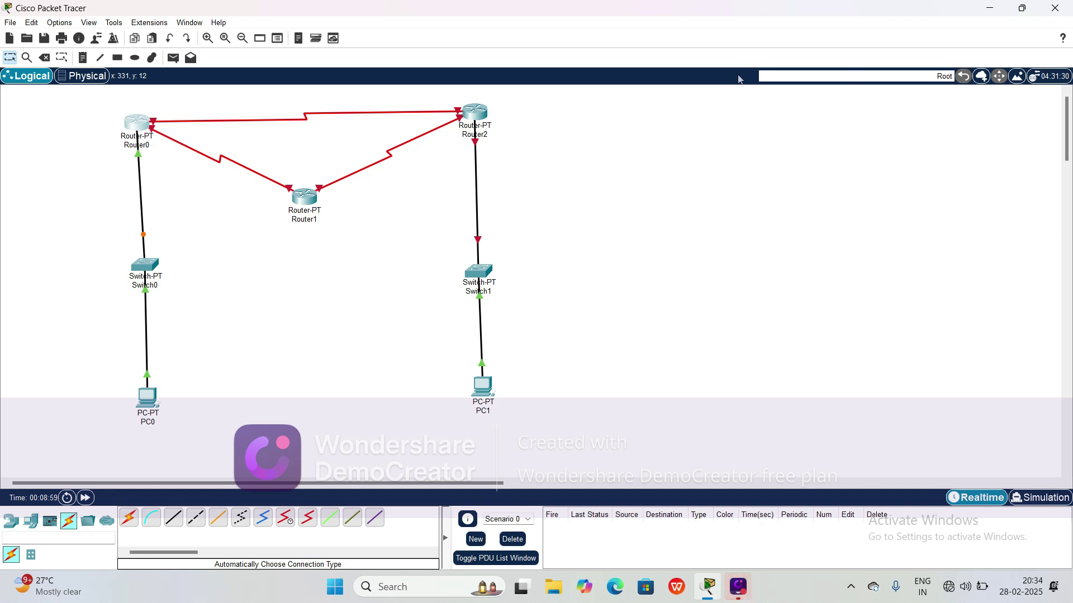
{"action": "left_click", "coordinate": [82, 58]}
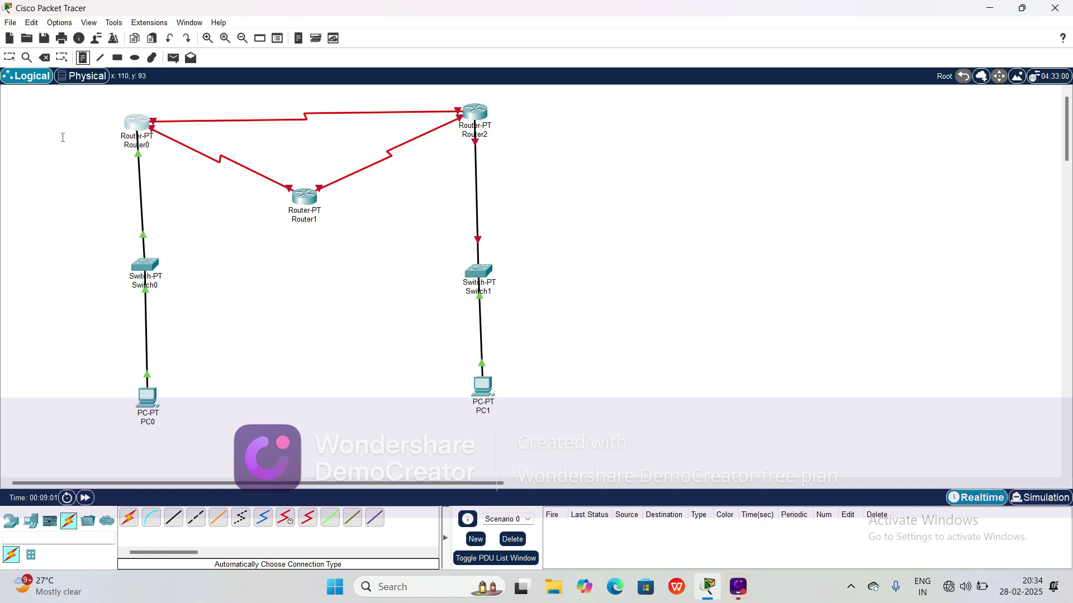
{"action": "left_click", "coordinate": [47, 127]}
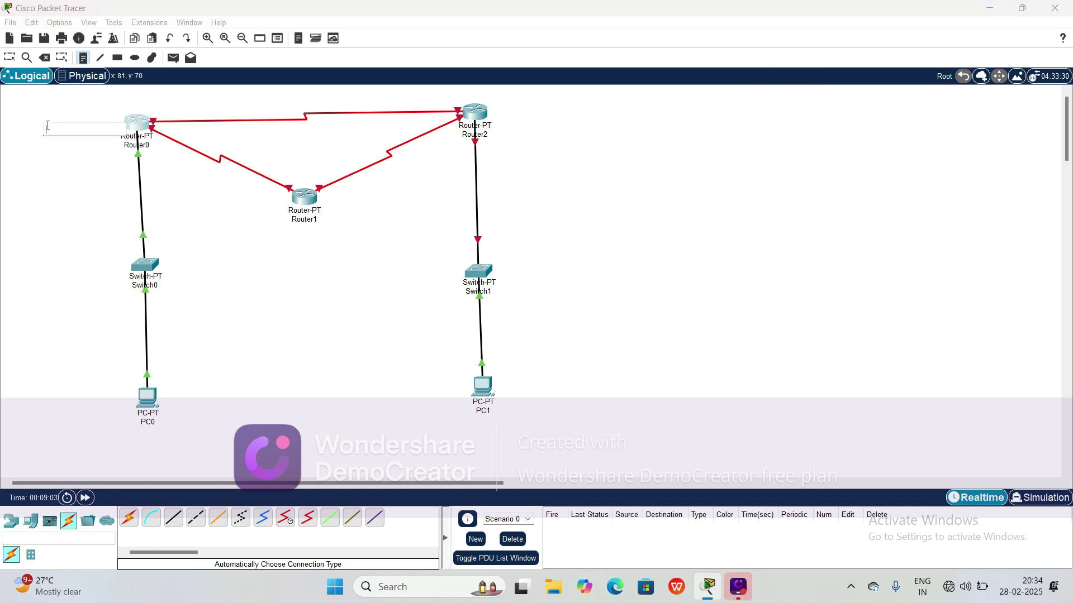
{"action": "key", "text": "ctrl+v"}
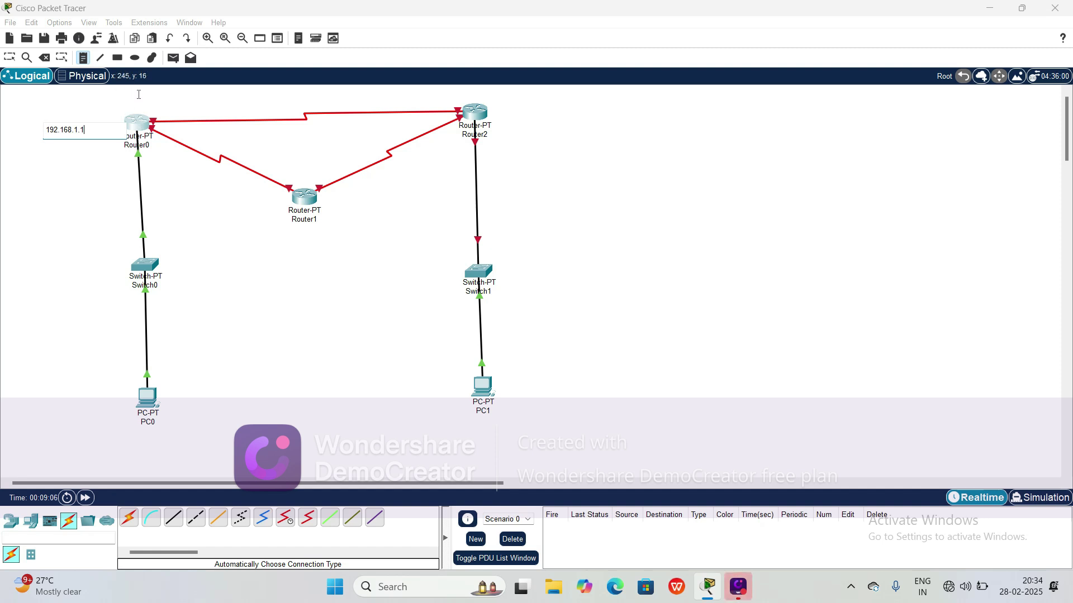
{"action": "left_click", "coordinate": [86, 208]}
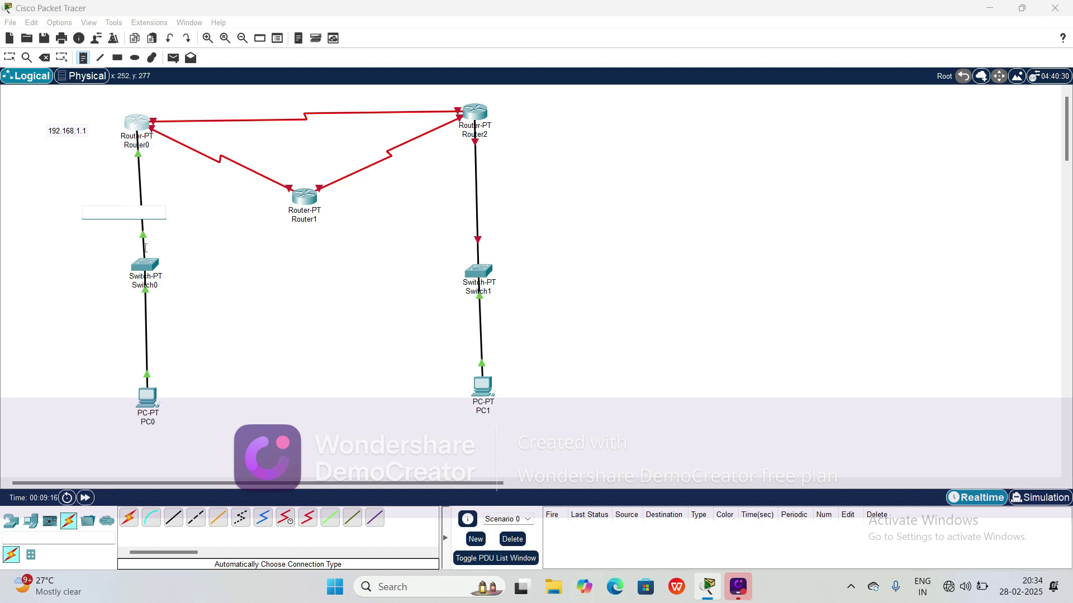
{"action": "left_click", "coordinate": [147, 272]}
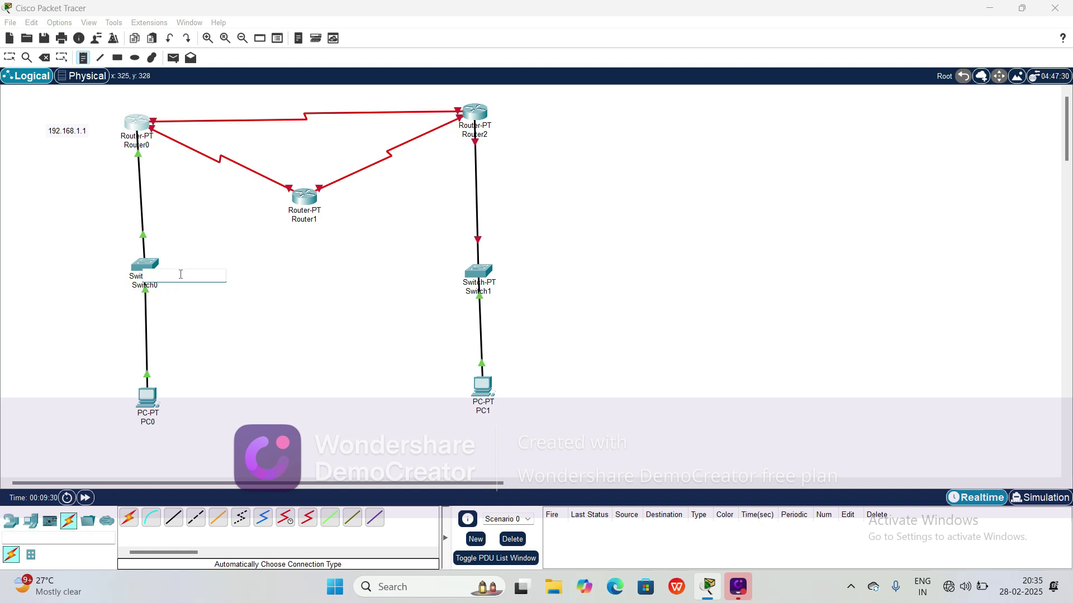
{"action": "left_click", "coordinate": [111, 319]}
{"action": "left_click", "coordinate": [142, 263]}
- Add a two-line note reading Network-1 and 192.168.1.0 beside the link between Switch0 and PC0
{"action": "left_click", "coordinate": [84, 62]}
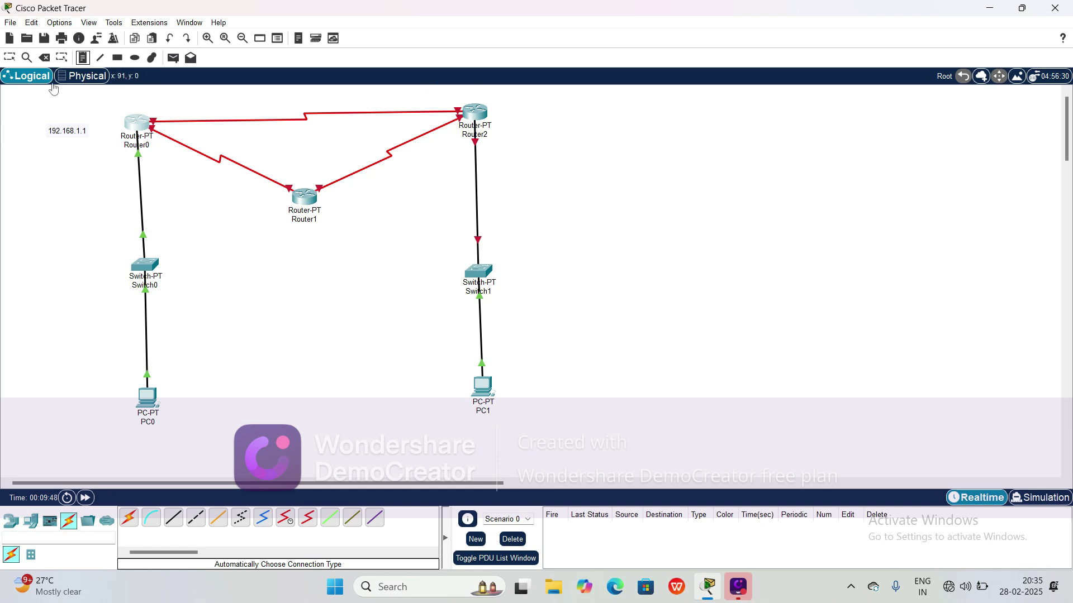
{"action": "left_click", "coordinate": [81, 60]}
{"action": "left_click", "coordinate": [42, 309]}
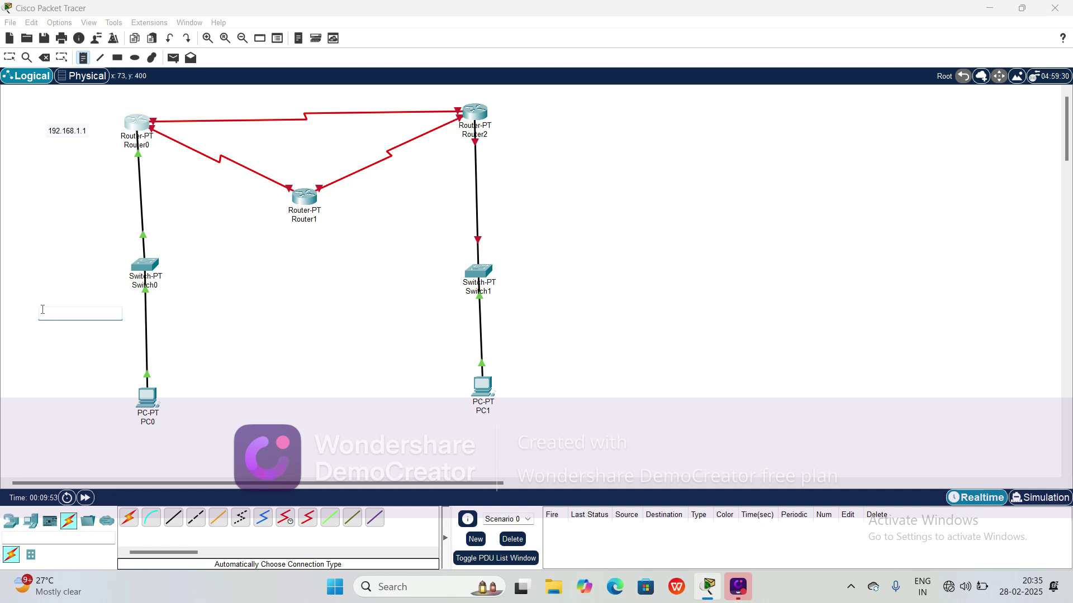
{"action": "type", "text": "Network-1"}
{"action": "key", "text": "Return"}
{"action": "type", "text": "192.168.1.0"}
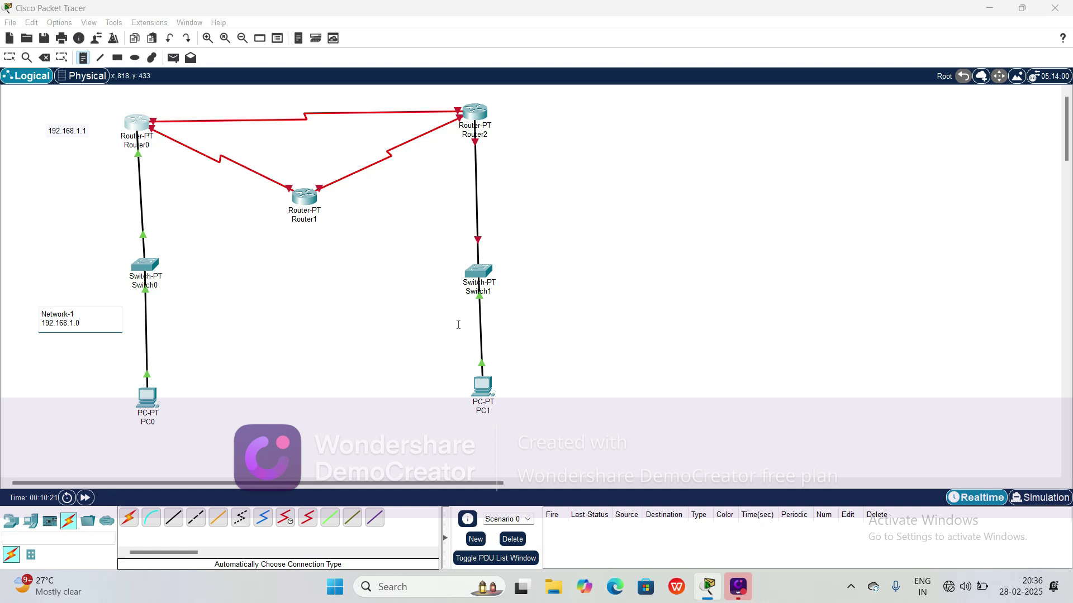
- Add a two-line note reading Network-2 and 165.155.1.0 beside Switch1
{"action": "left_click", "coordinate": [498, 258]}
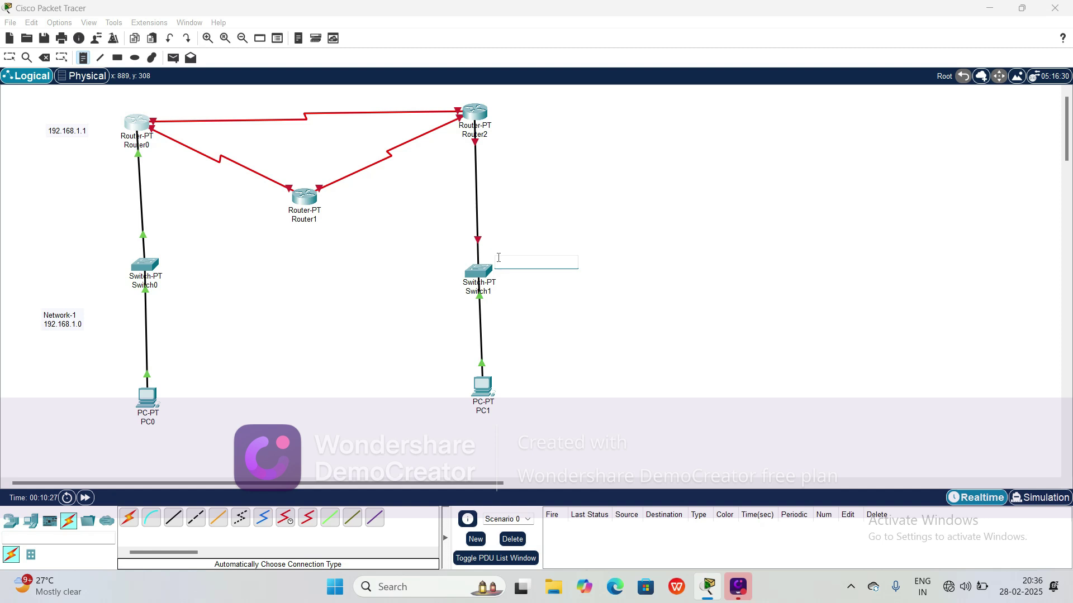
{"action": "type", "text": "Network-2"}
{"action": "key", "text": "Return"}
{"action": "type", "text": "165.155.1"}
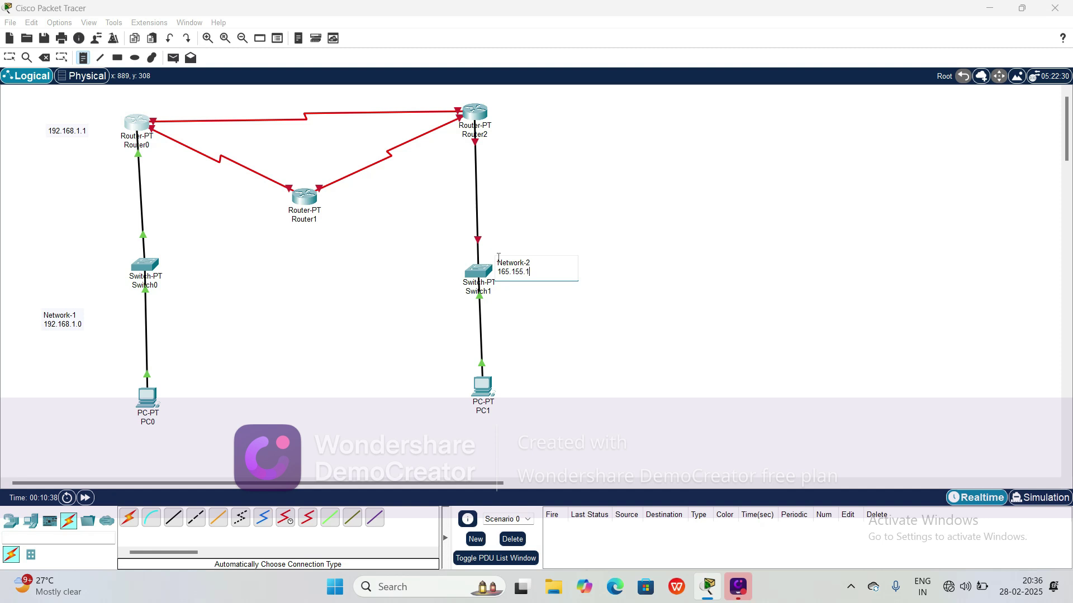
{"action": "type", "text": ".0"}
{"action": "left_click", "coordinate": [85, 58]}
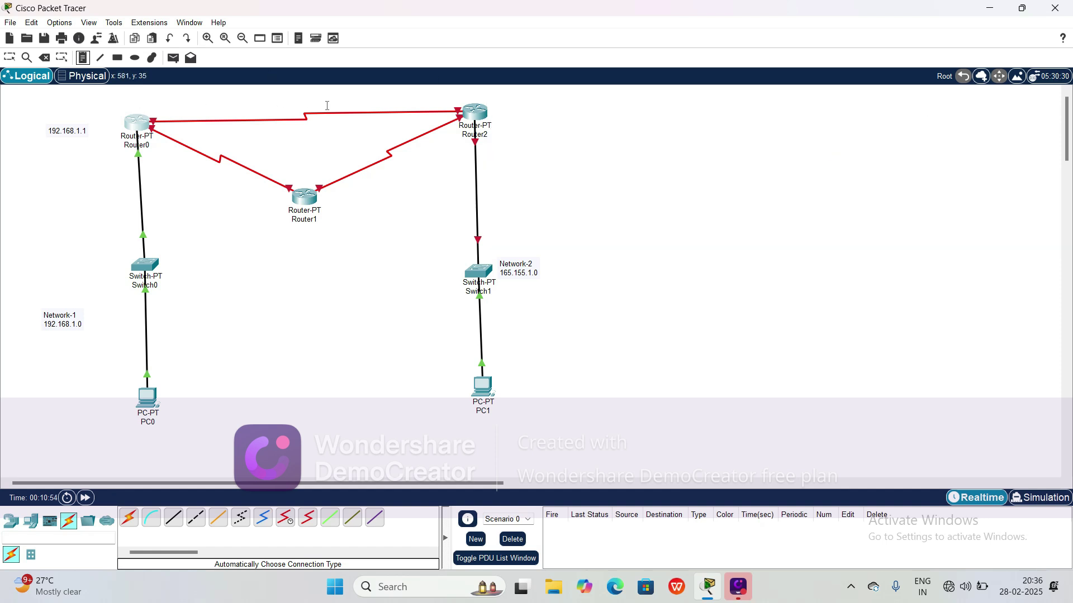
{"action": "key", "text": "Delete"}
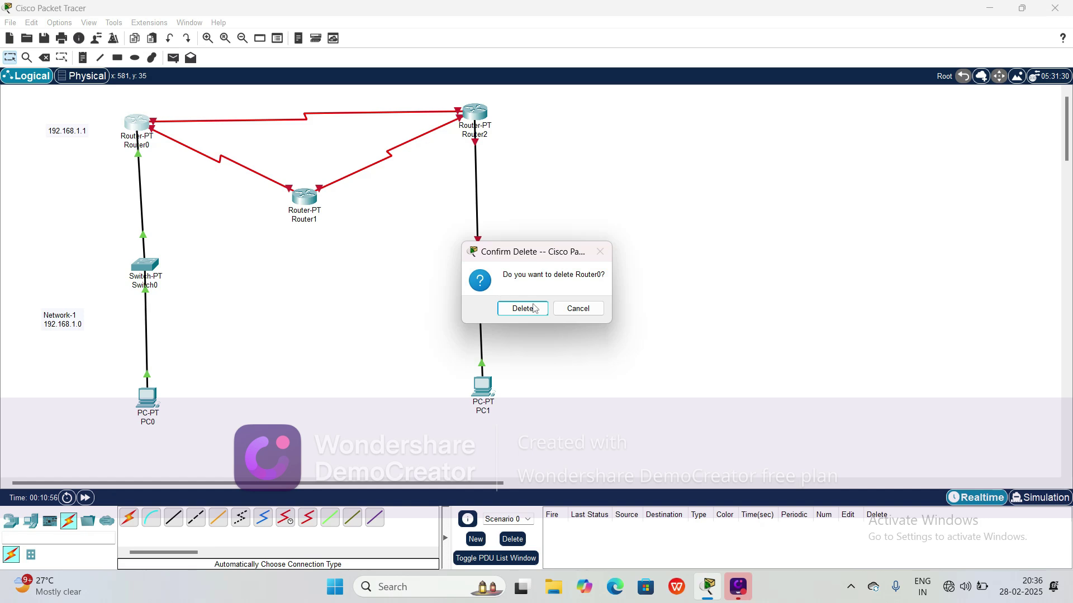
{"action": "left_click", "coordinate": [578, 309]}
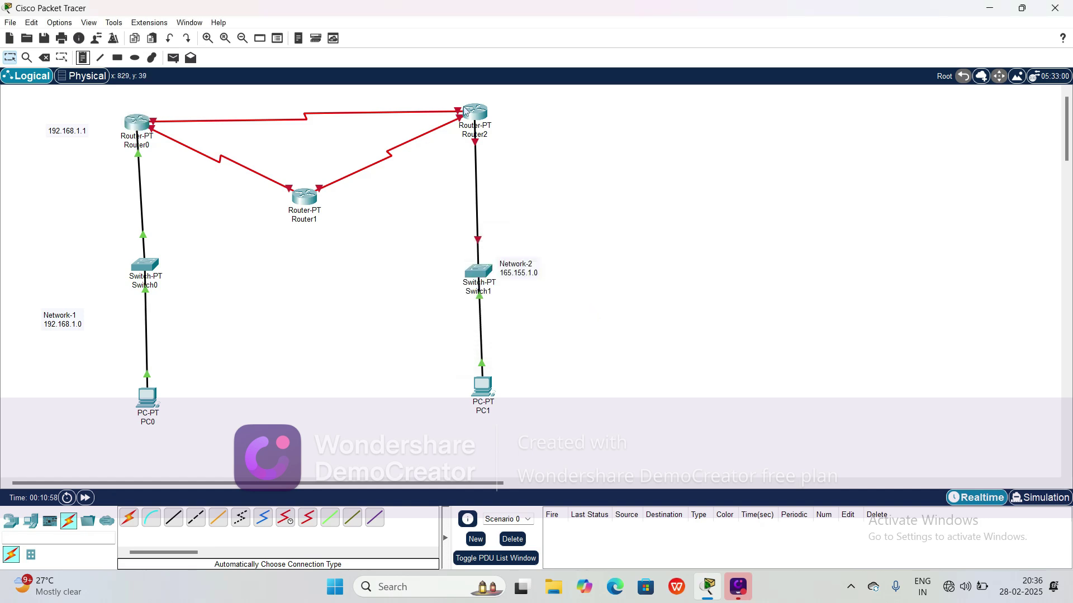
{"action": "left_click", "coordinate": [472, 113]}
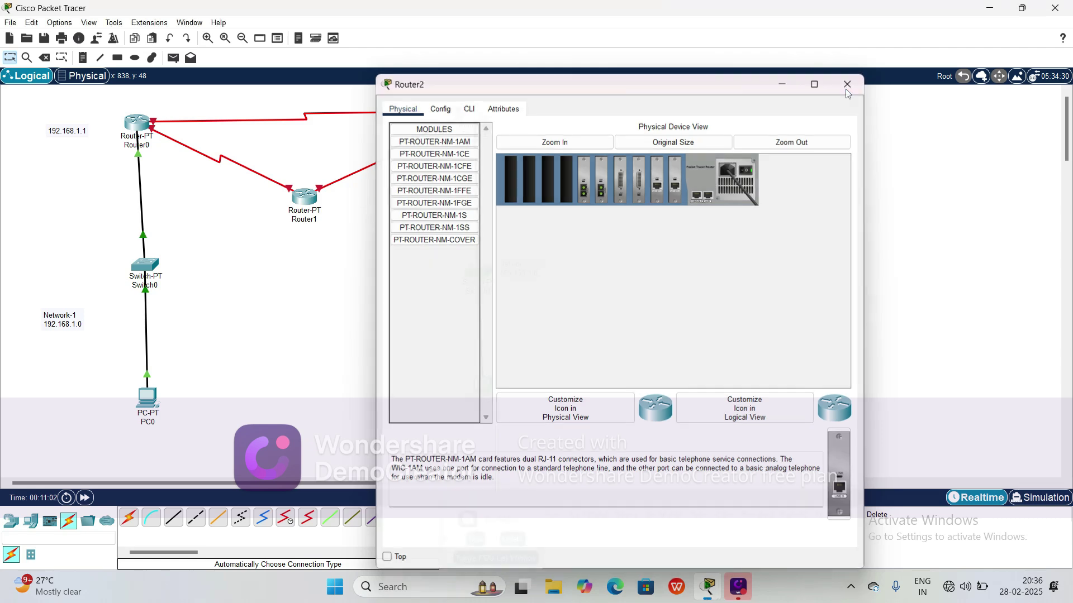
{"action": "left_click", "coordinate": [846, 85]}
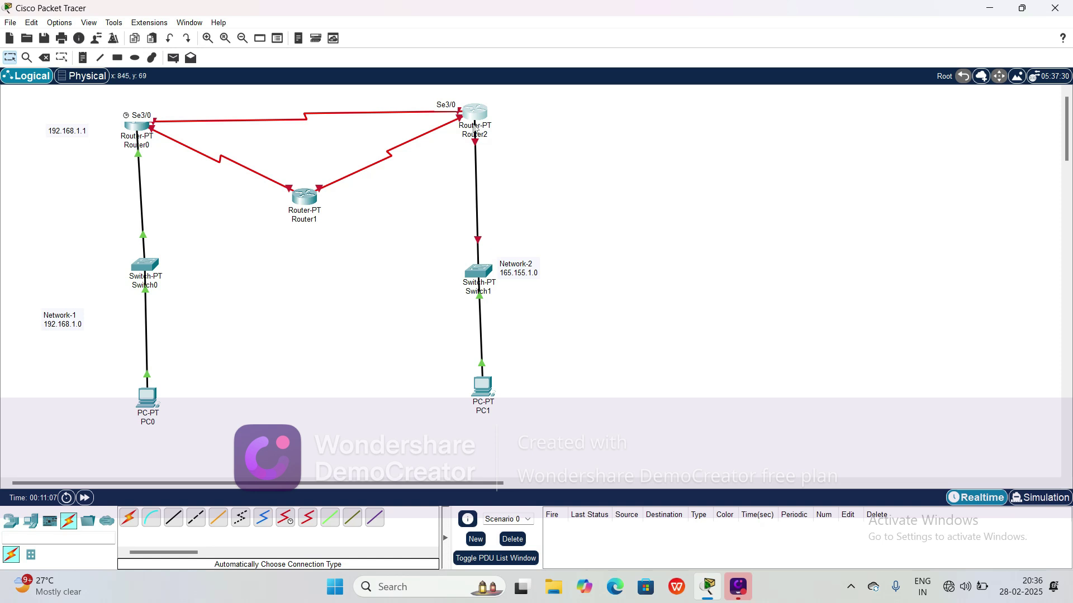
- Configure Router2's FastEthernet0/0 with IPv4 address 165.155.1.1 and subnet mask 255.255.0.0, and turn the port on
{"action": "mouse_move", "coordinate": [480, 131]}
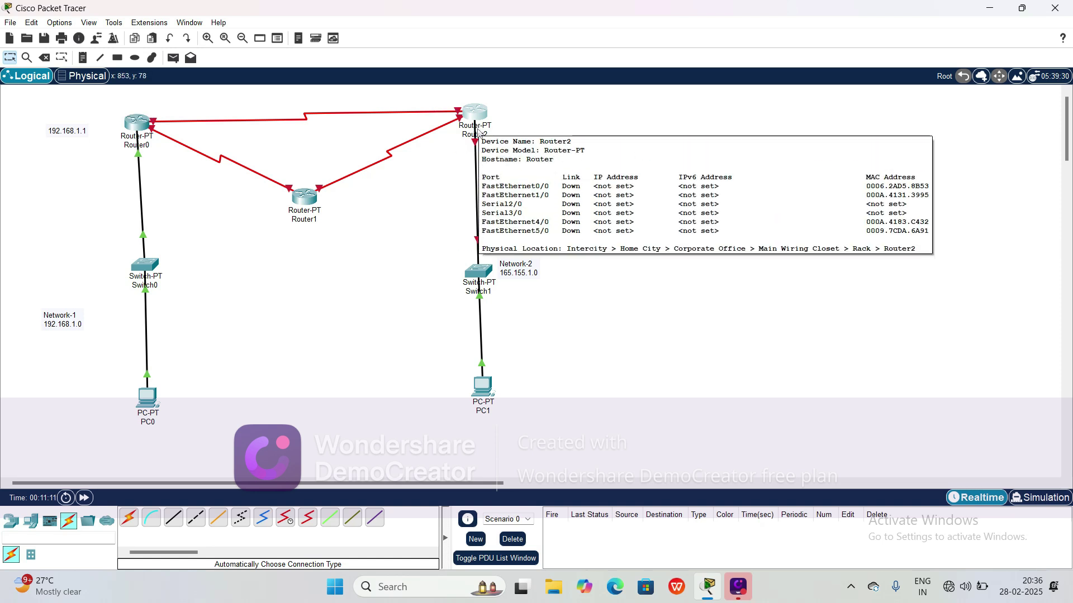
{"action": "left_click", "coordinate": [478, 112]}
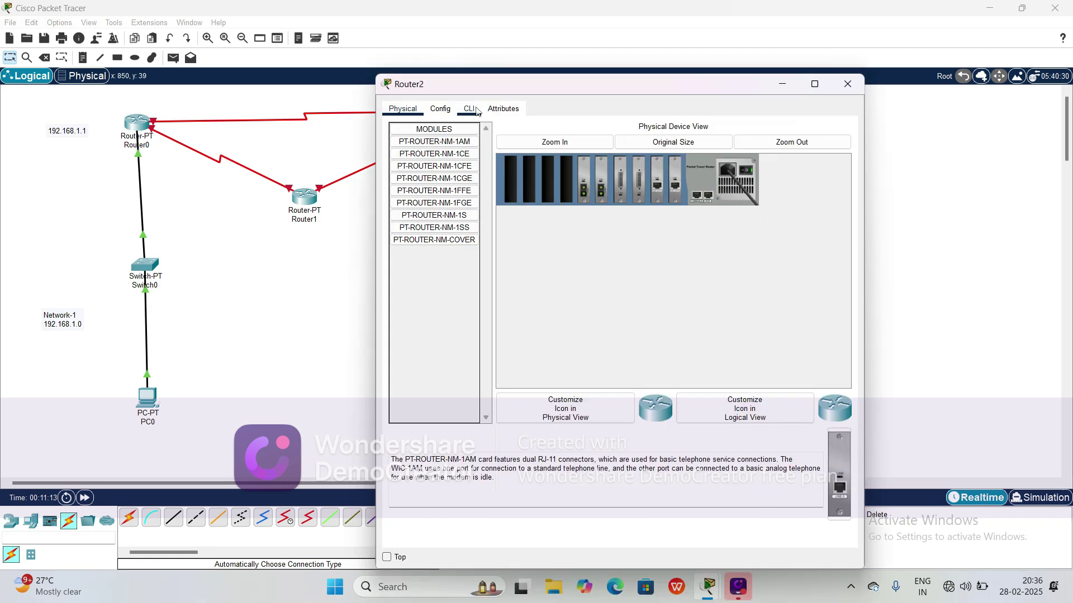
{"action": "left_click", "coordinate": [439, 114]}
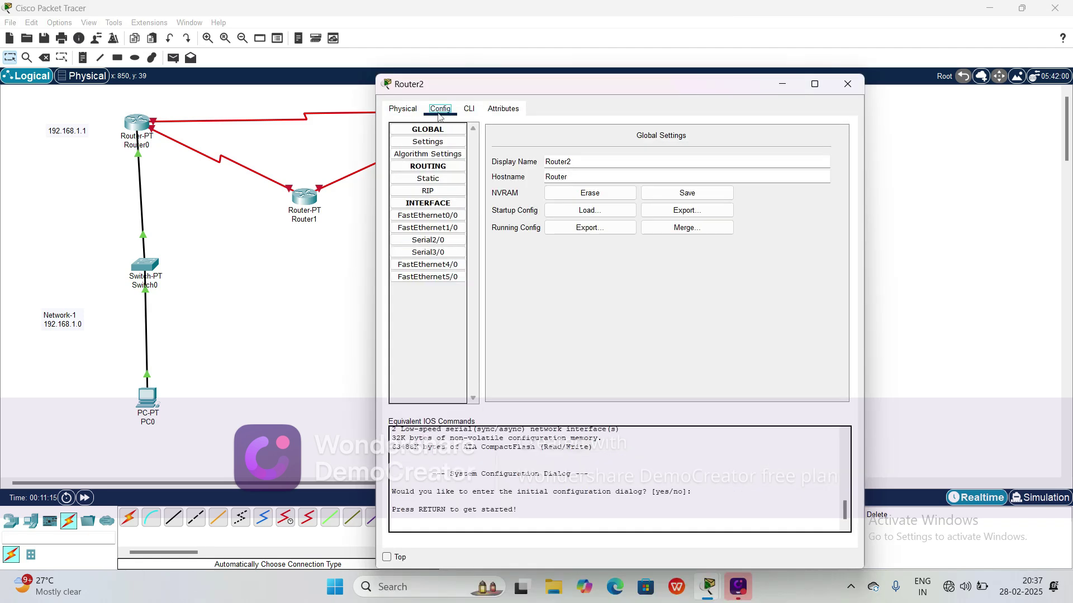
{"action": "left_click", "coordinate": [439, 220]}
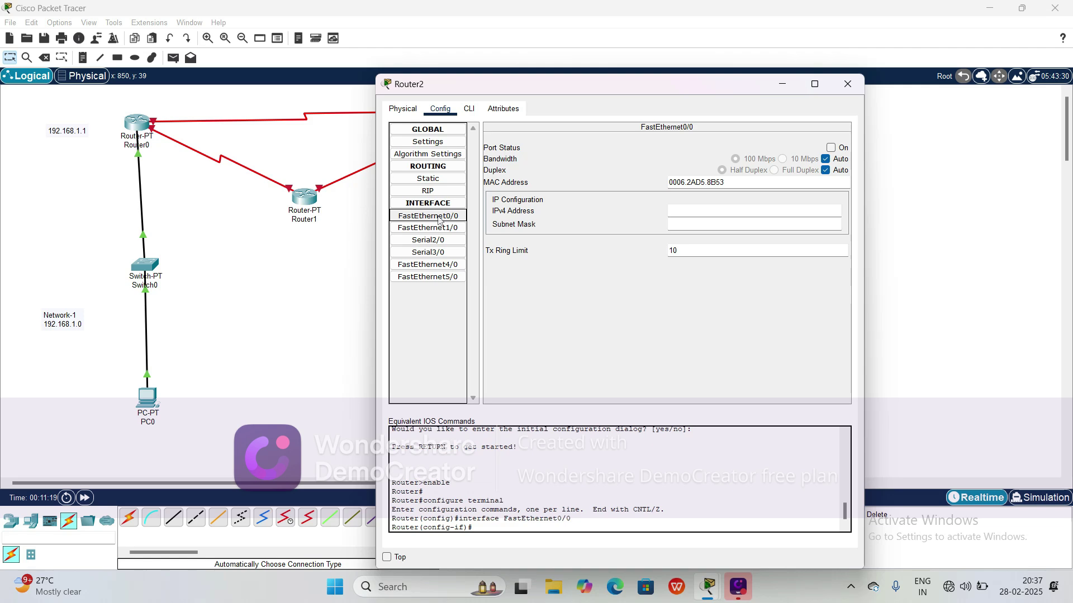
{"action": "left_click", "coordinate": [712, 212]}
{"action": "double_click", "coordinate": [734, 75]}
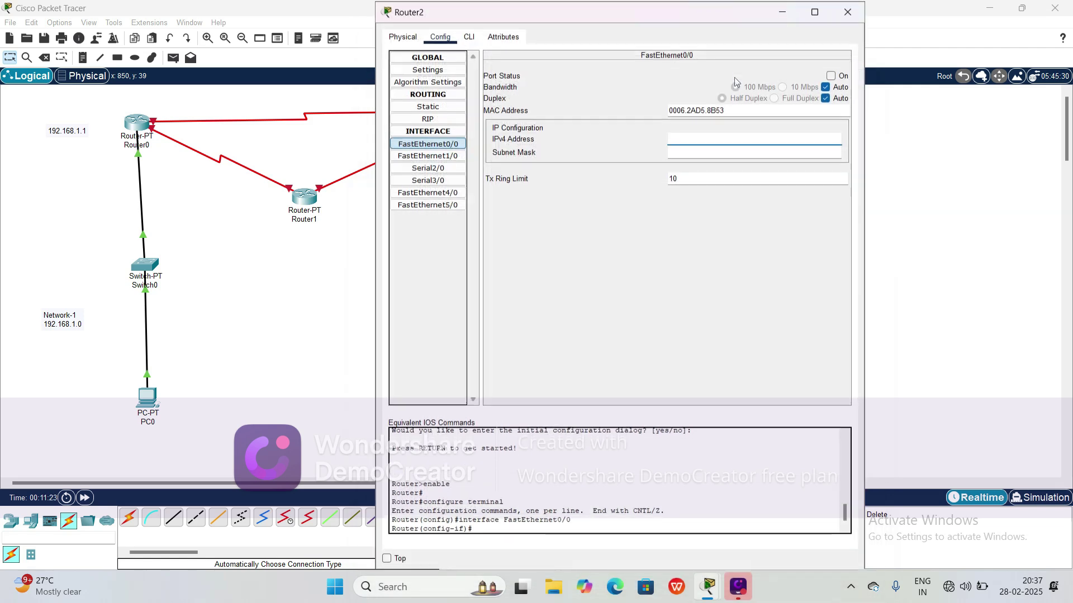
{"action": "left_click_drag", "start_coordinate": [734, 21], "coordinate": [936, 114]}
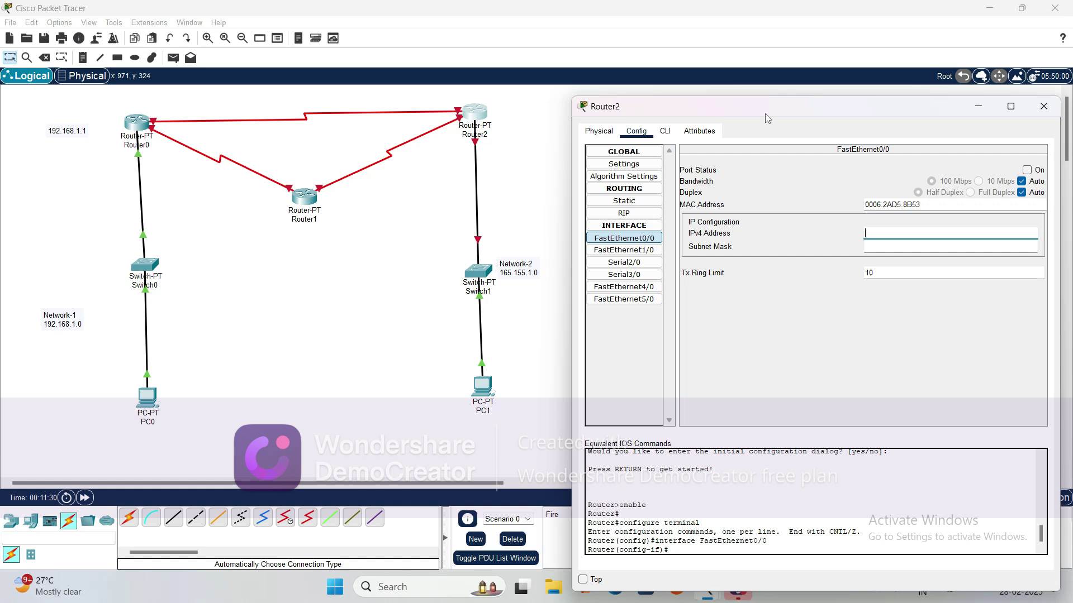
{"action": "left_click_drag", "start_coordinate": [767, 118], "coordinate": [643, 114]}
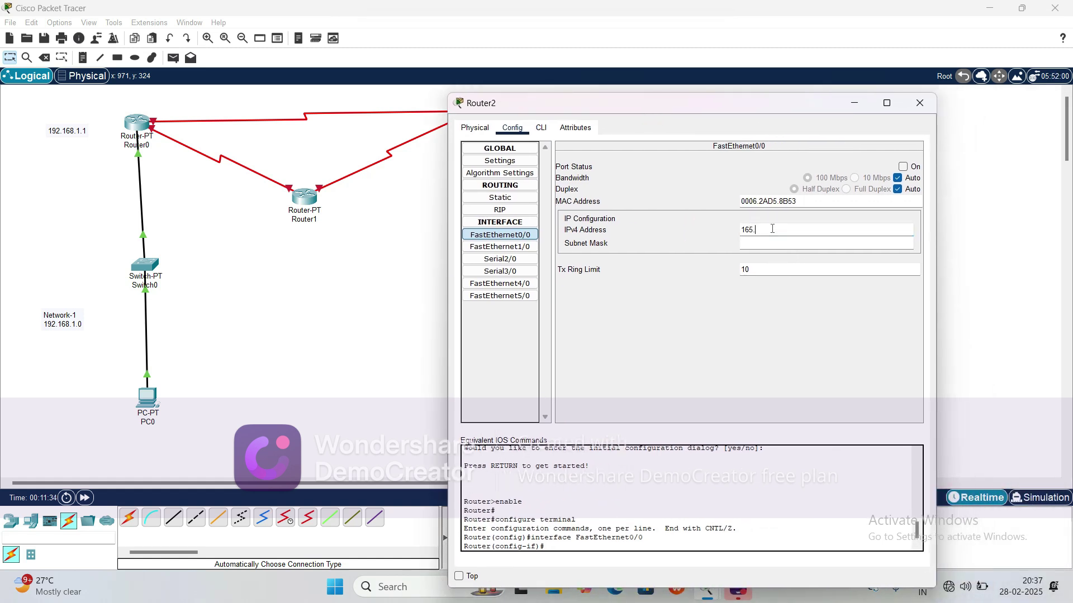
{"action": "type", "text": "55.1.1"}
{"action": "left_click", "coordinate": [763, 244]}
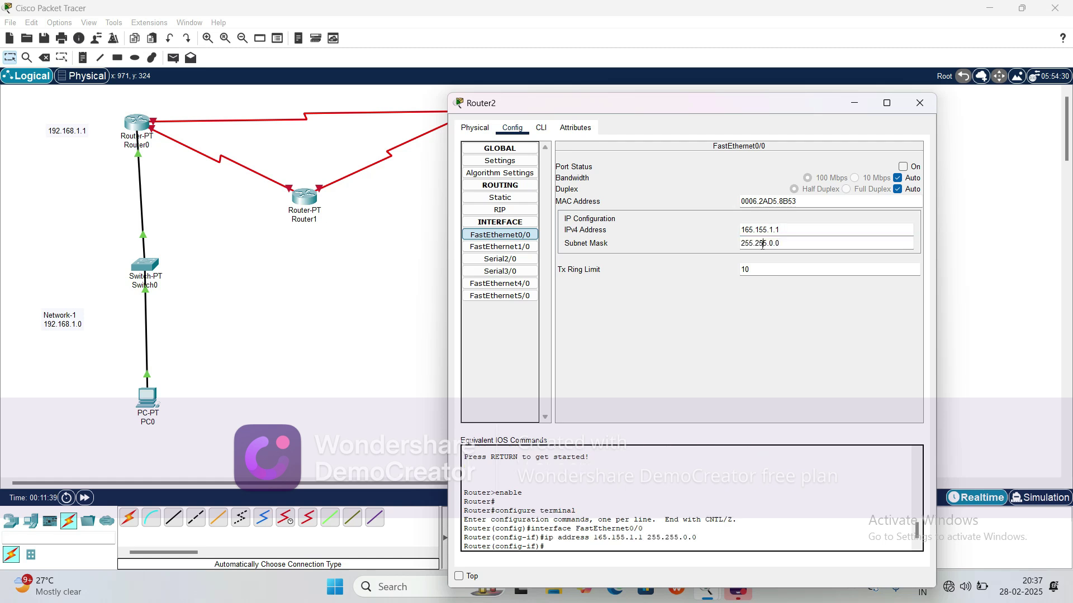
{"action": "left_click", "coordinate": [904, 167]}
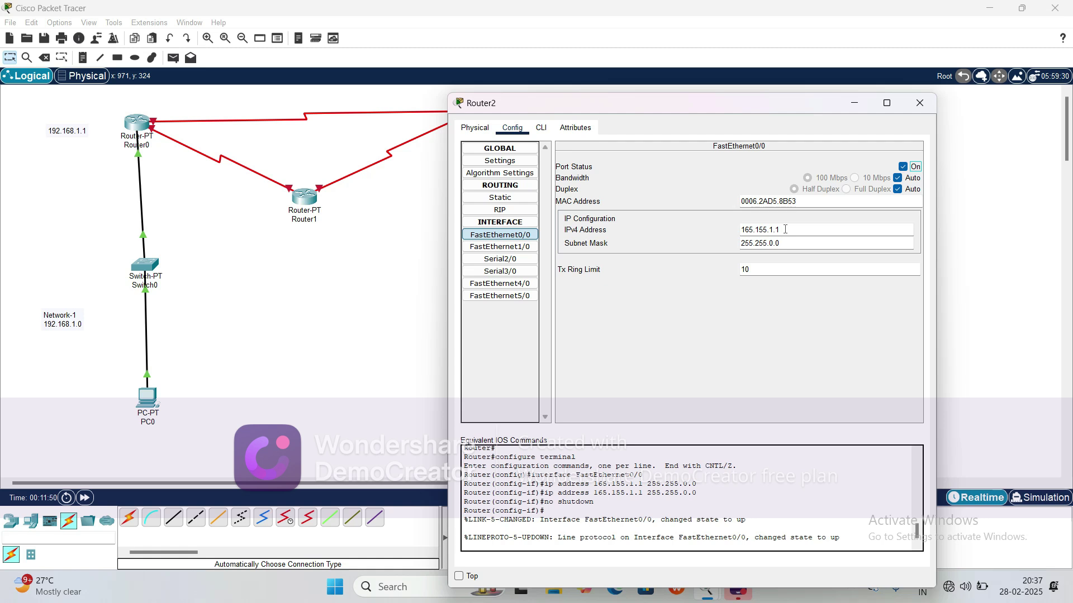
- Close Router2's configuration and add a note reading 165.155.1.1 beside Router2
{"action": "left_click", "coordinate": [785, 229]}
{"action": "left_click_drag", "start_coordinate": [725, 235], "coordinate": [724, 233]}
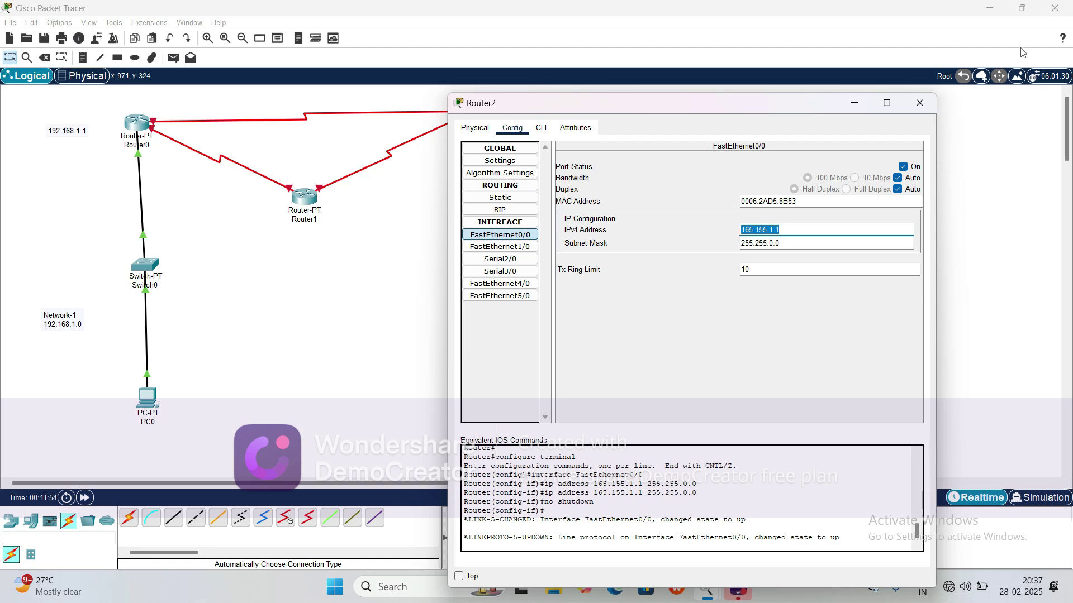
{"action": "left_click", "coordinate": [920, 103]}
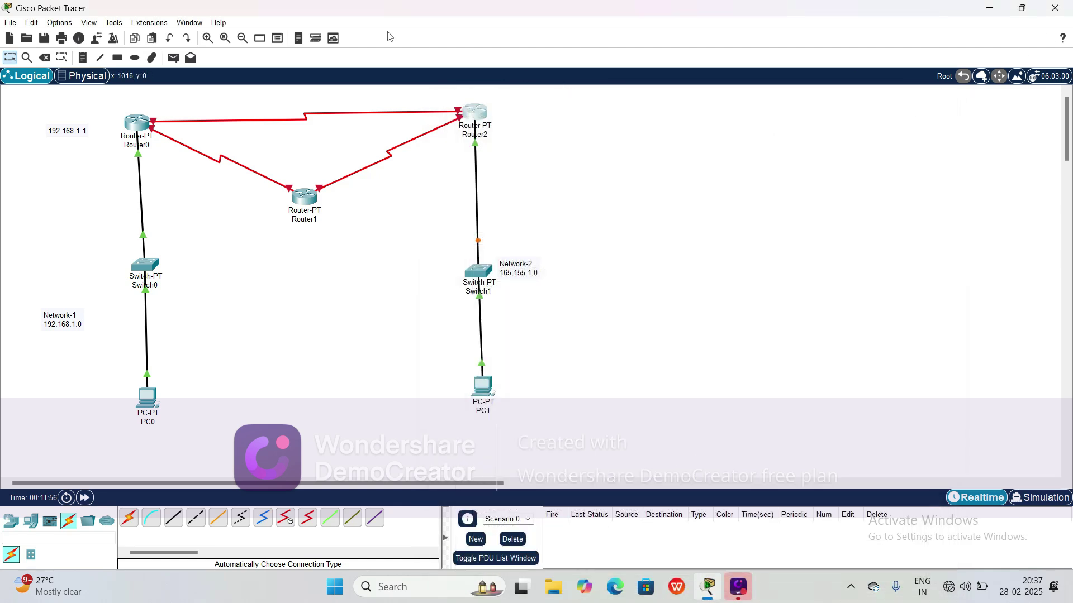
{"action": "left_click", "coordinate": [83, 58]}
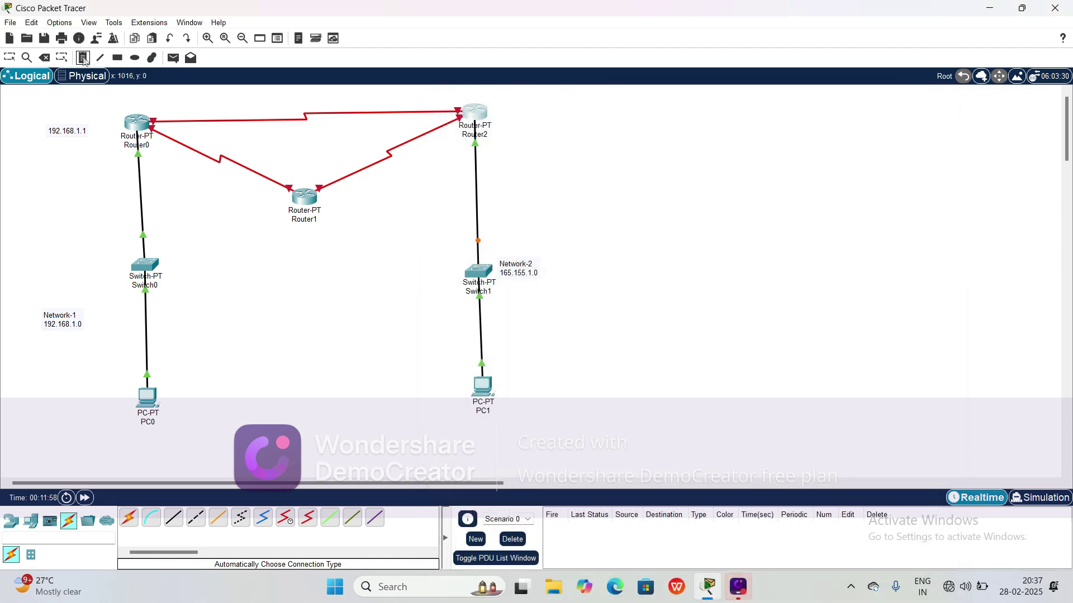
{"action": "left_click", "coordinate": [503, 129]}
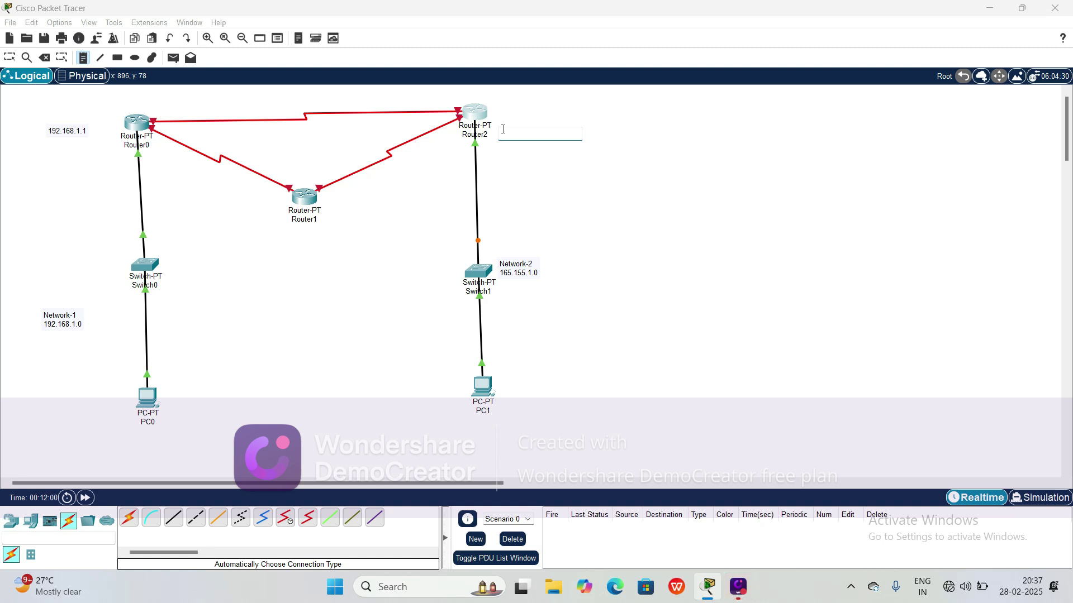
{"action": "type", "text": "165.155.1.1"}
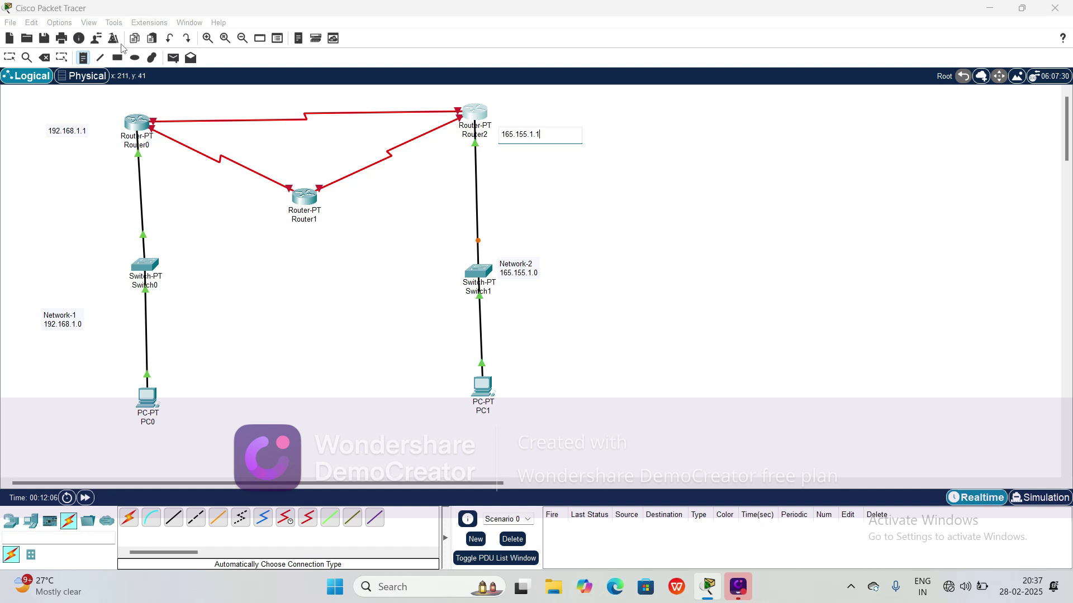
{"action": "left_click", "coordinate": [109, 256]}
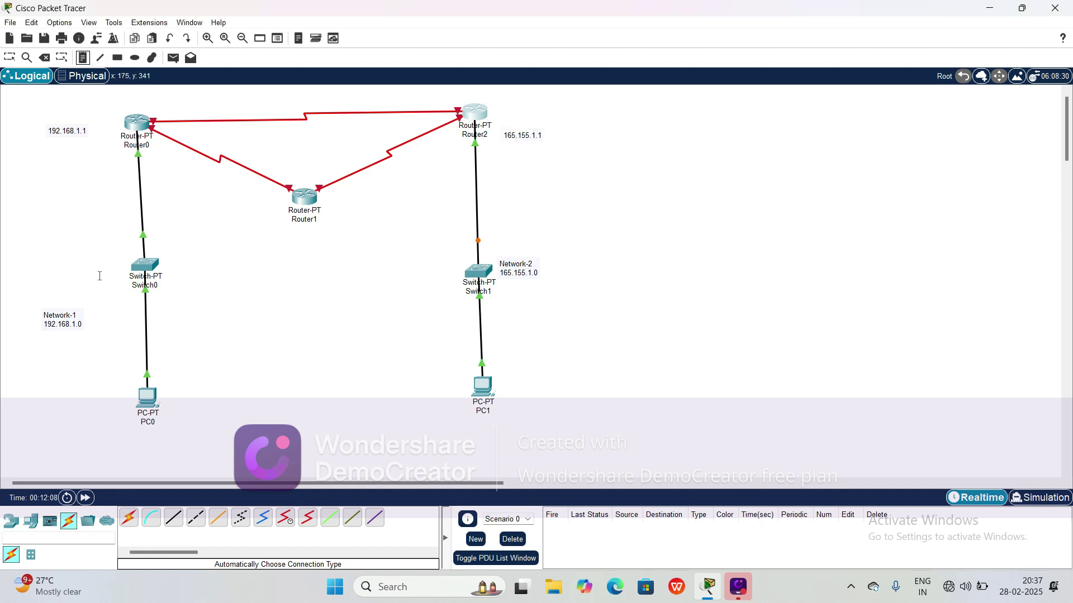
{"action": "key", "text": "Delete"}
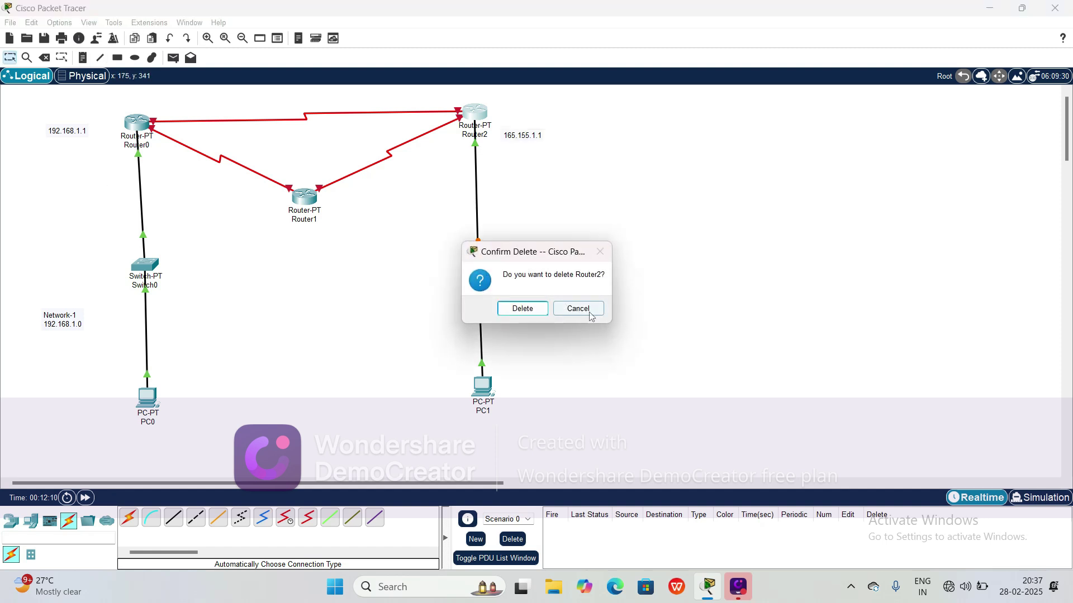
{"action": "left_click", "coordinate": [589, 312]}
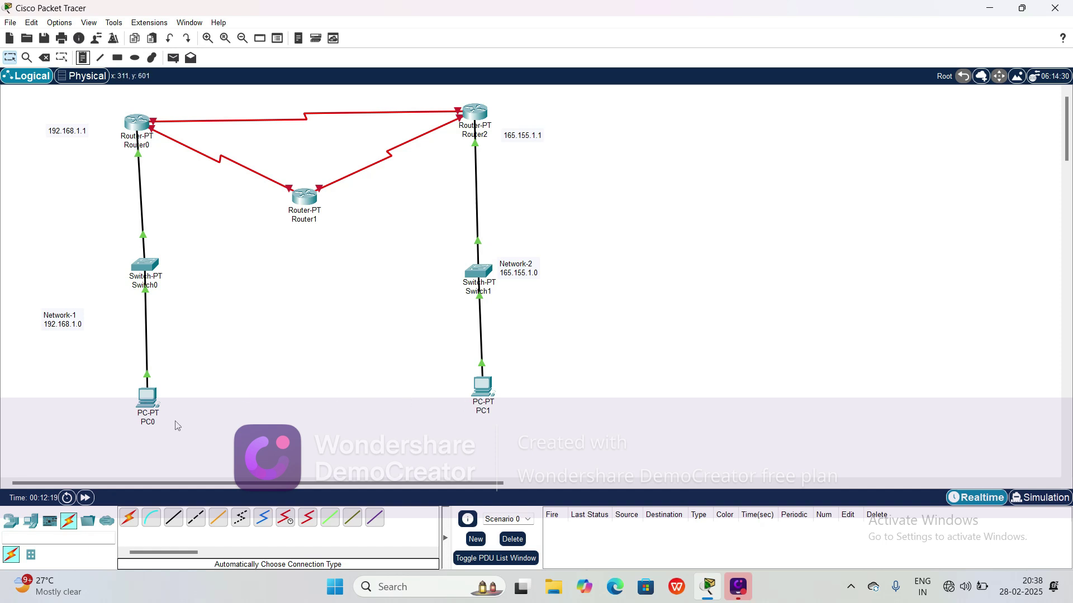
- Give PC0 the static IPv4 address 192.168.1.2 with subnet mask 255.255.255.0 in its IP Configuration
{"action": "mouse_move", "coordinate": [149, 416]}
{"action": "mouse_move", "coordinate": [476, 193]}
{"action": "mouse_move", "coordinate": [140, 131]}
{"action": "mouse_move", "coordinate": [140, 163]}
{"action": "mouse_move", "coordinate": [145, 406]}
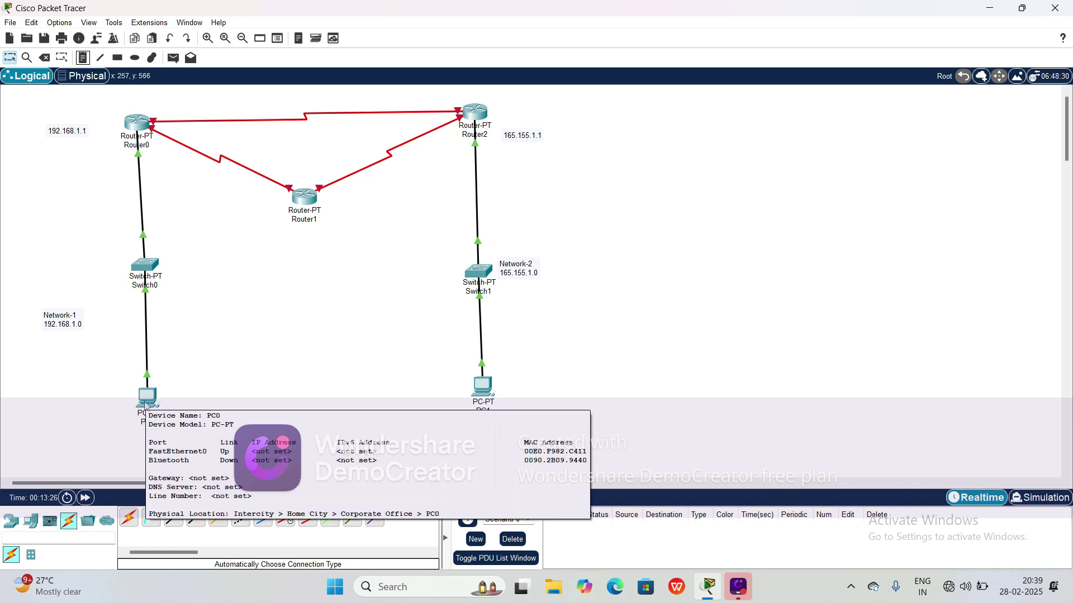
{"action": "left_click", "coordinate": [145, 406]}
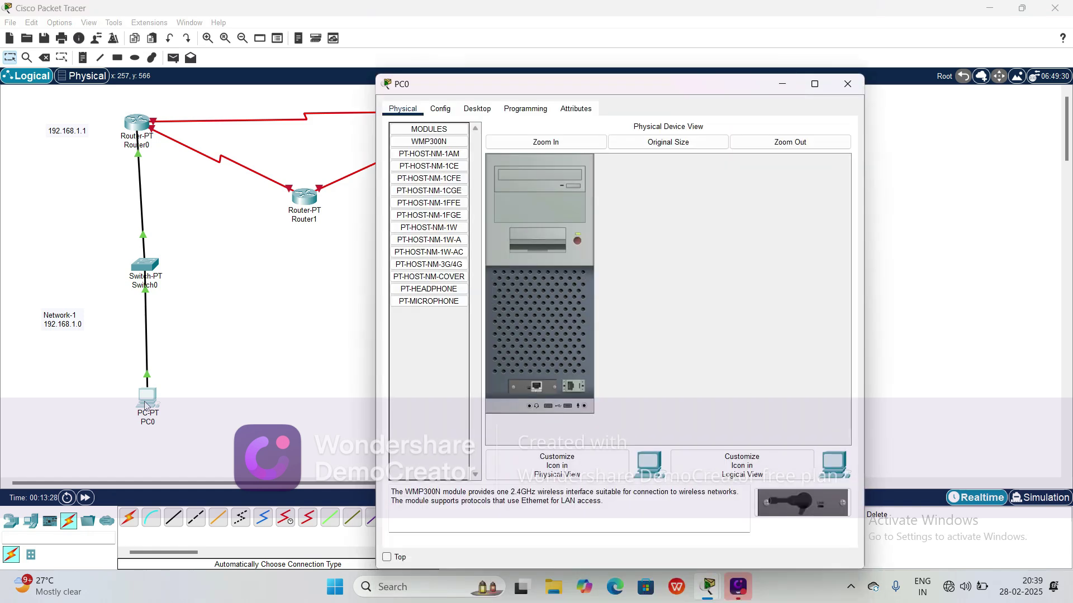
{"action": "left_click", "coordinate": [445, 113]}
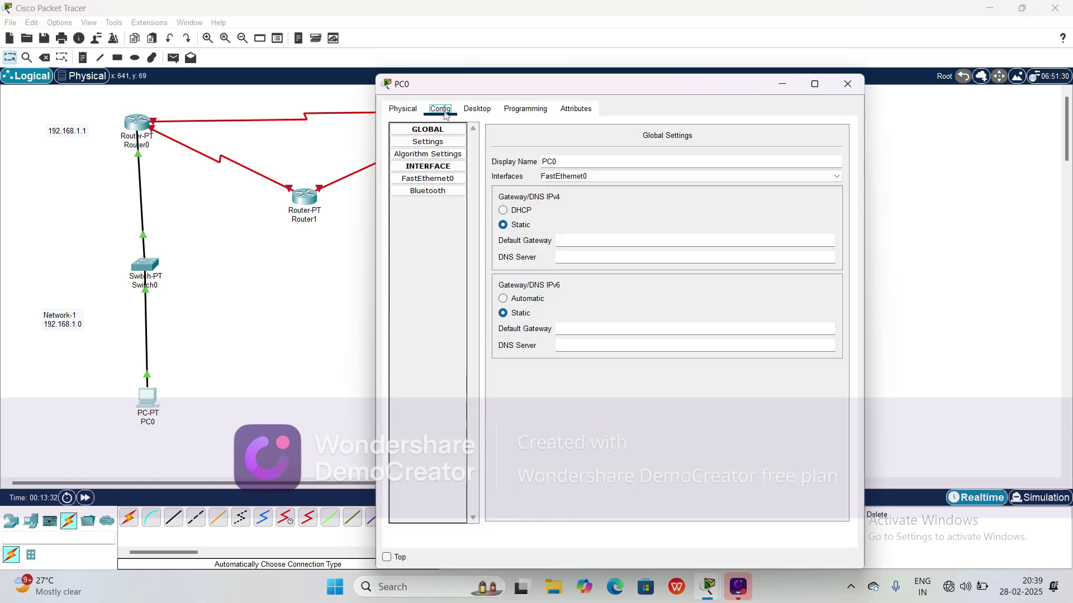
{"action": "left_click", "coordinate": [482, 111]}
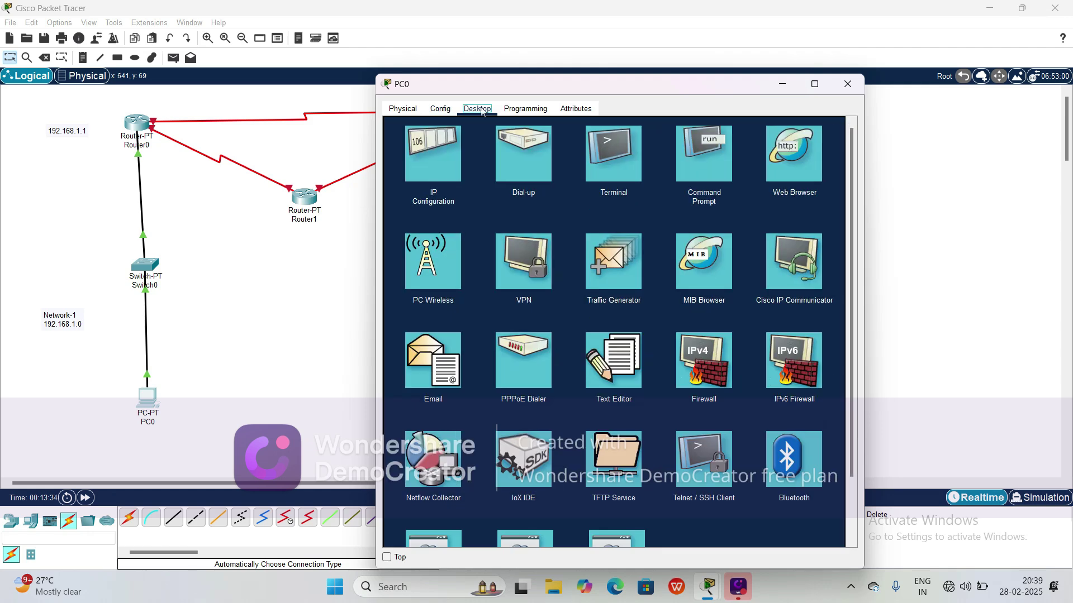
{"action": "left_click", "coordinate": [427, 169]}
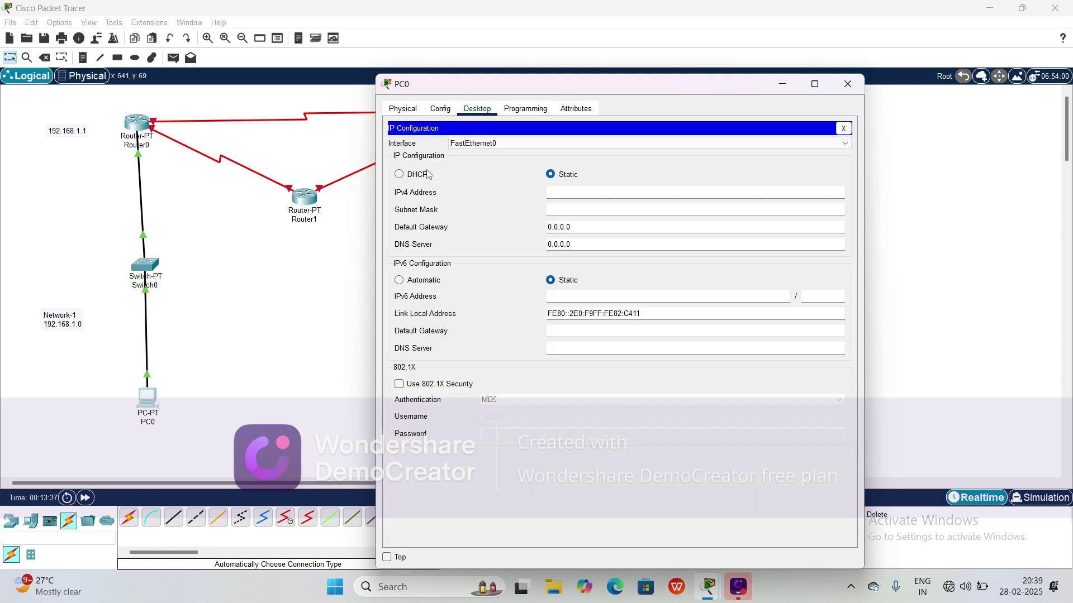
{"action": "left_click", "coordinate": [599, 193]}
{"action": "left_click", "coordinate": [598, 192]}
{"action": "left_click", "coordinate": [574, 207]}
{"action": "left_click", "coordinate": [574, 207]}
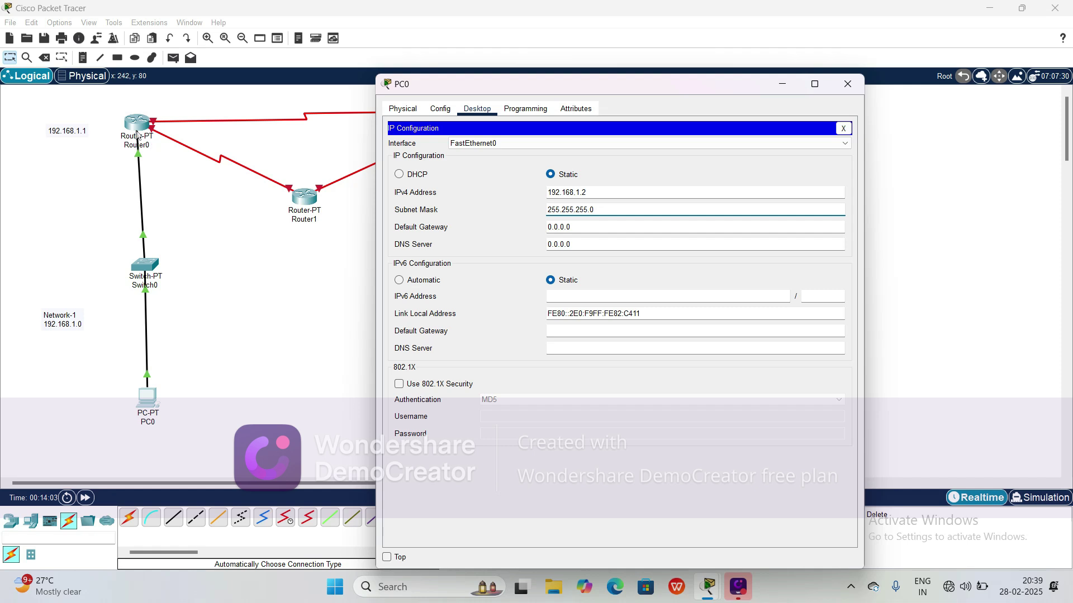
- Set PC0's IPv4 default gateway to 192.168.1.1 and close its configuration window
{"action": "left_click_drag", "start_coordinate": [575, 227], "coordinate": [547, 228]}
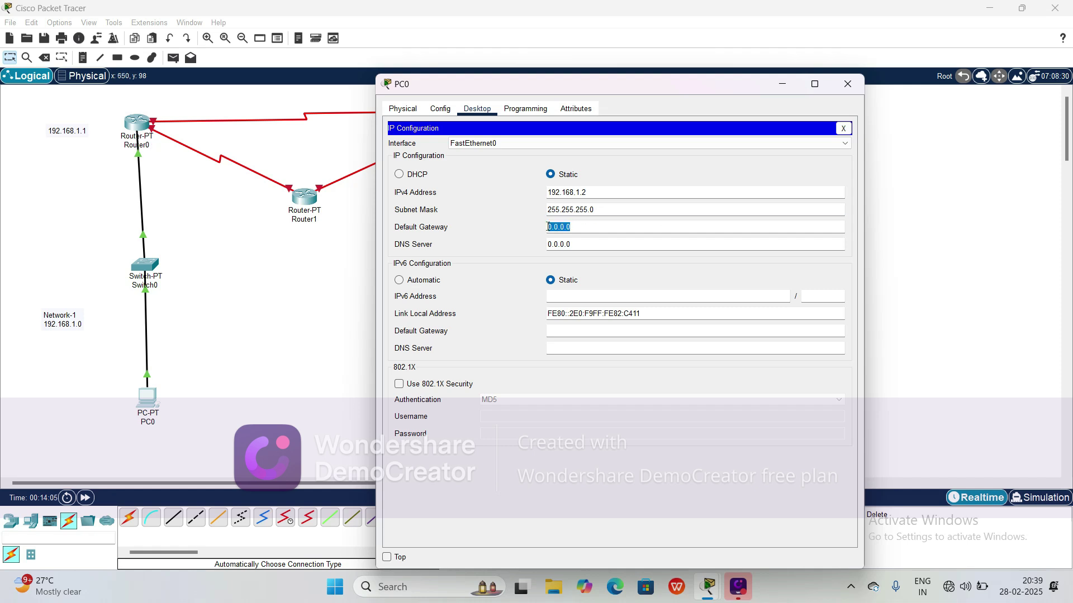
{"action": "type", "text": "192"}
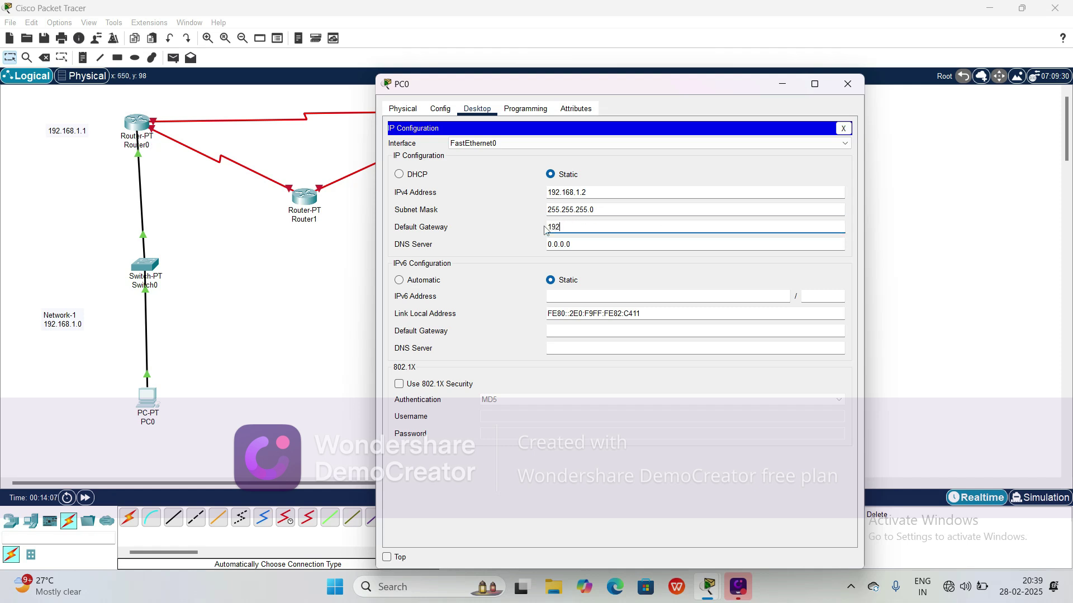
{"action": "type", "text": ".168.1.1"}
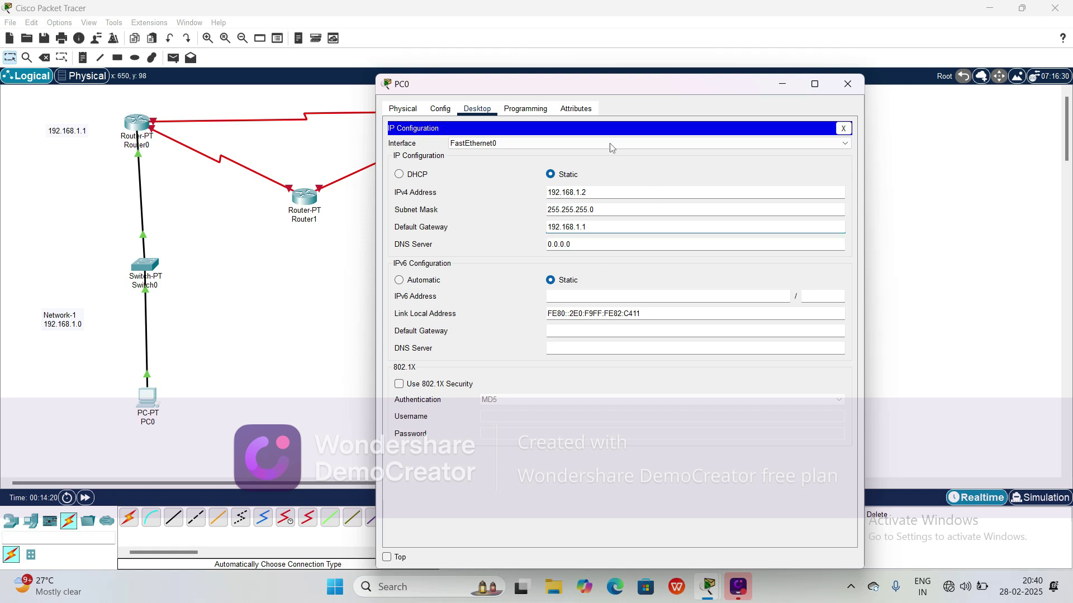
{"action": "left_click", "coordinate": [847, 85]}
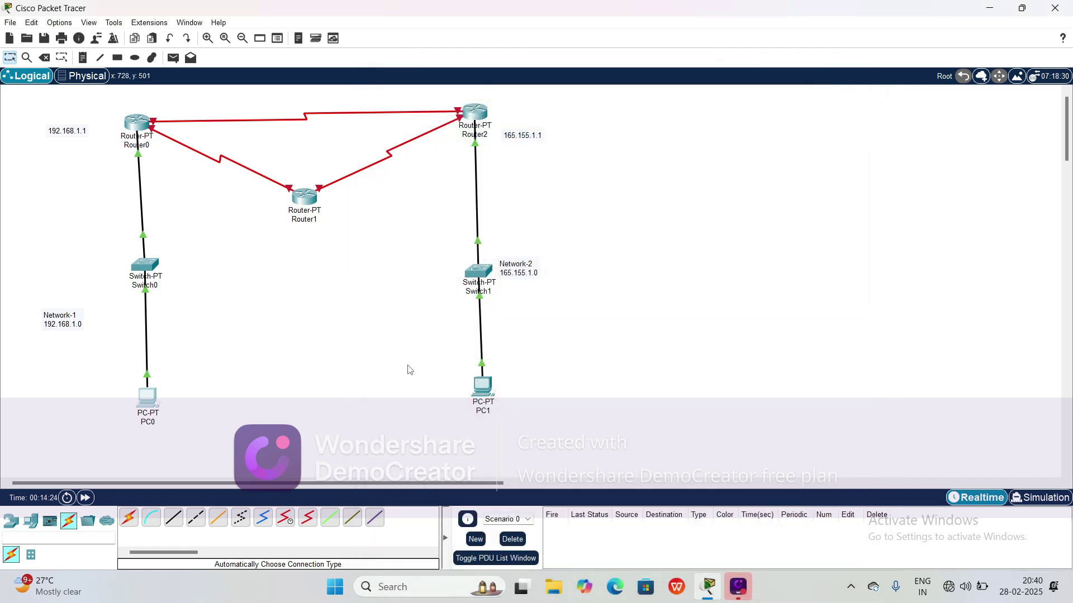
- Give PC1 the static IPv4 address 165.155.1.2 with subnet mask 255.255.0.0 in its IP Configuration
{"action": "left_click", "coordinate": [483, 389]}
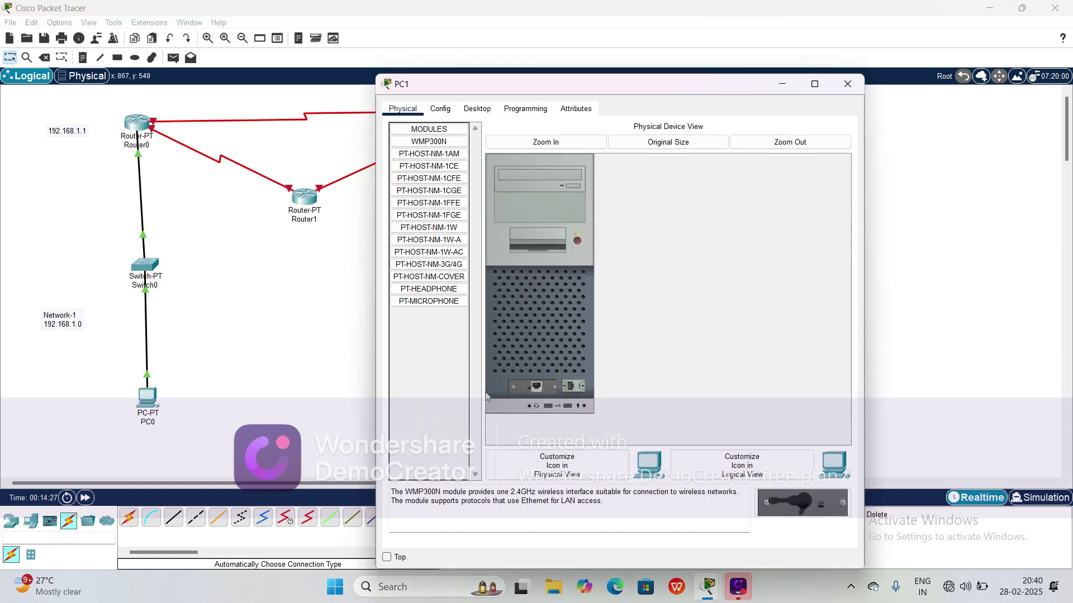
{"action": "left_click", "coordinate": [478, 111]}
{"action": "left_click", "coordinate": [434, 156]}
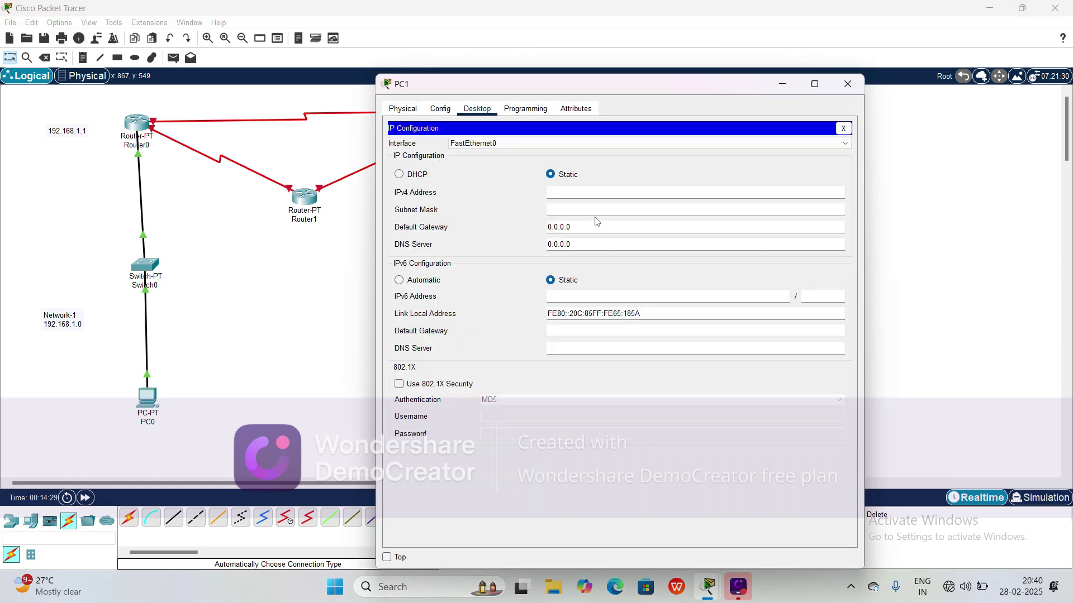
{"action": "left_click", "coordinate": [573, 193]}
{"action": "left_click_drag", "start_coordinate": [672, 84], "coordinate": [852, 174]}
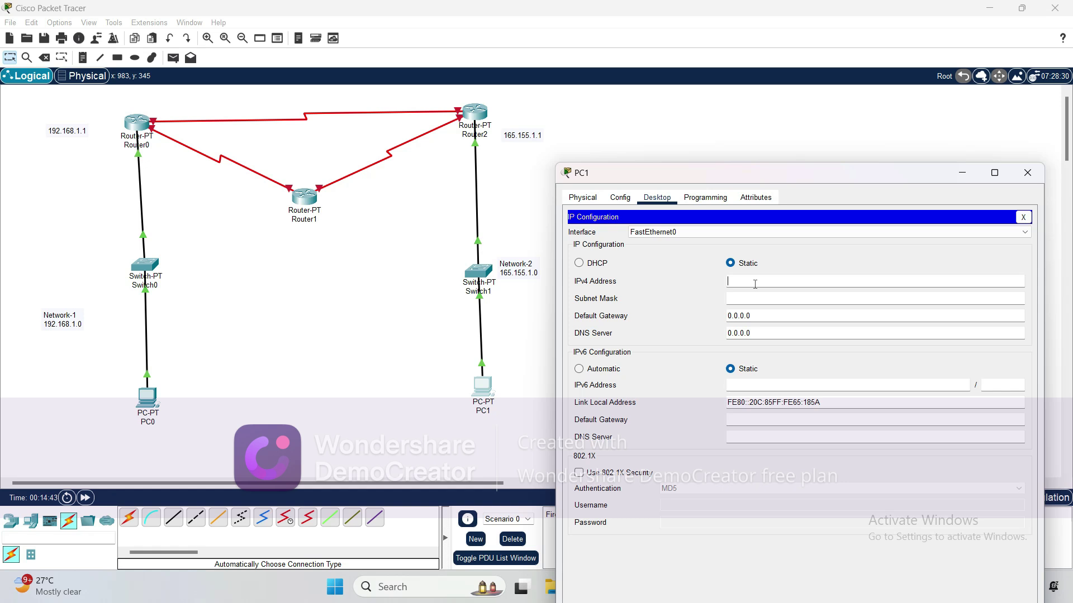
{"action": "type", "text": "5.155.1.2"}
{"action": "left_click", "coordinate": [751, 297]}
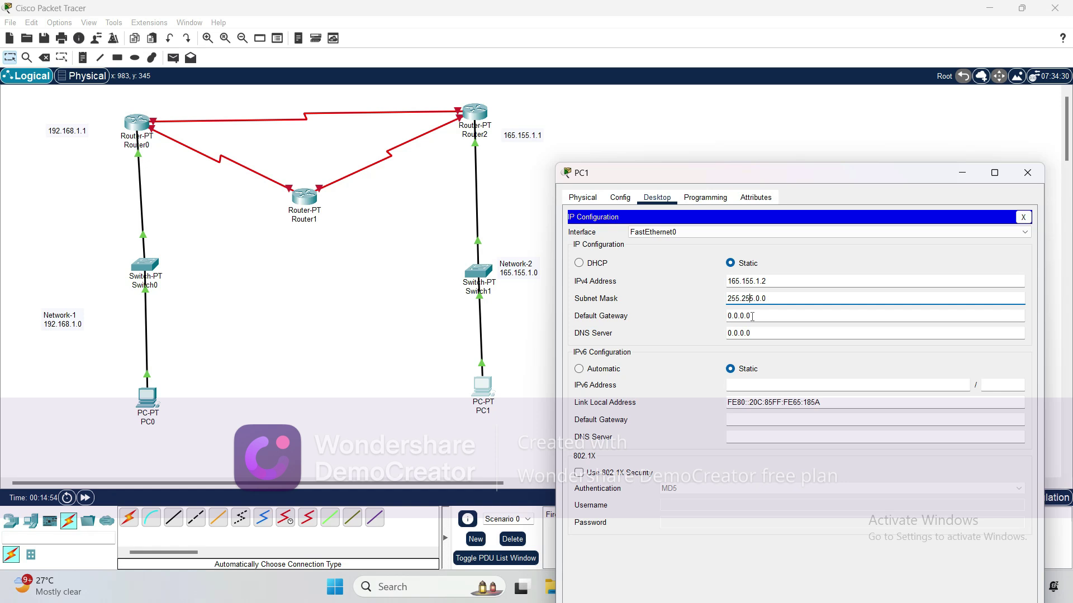
- Set PC1's IPv4 default gateway to 165.155.1.1 and close its configuration window
{"action": "left_click_drag", "start_coordinate": [757, 315], "coordinate": [724, 318]}
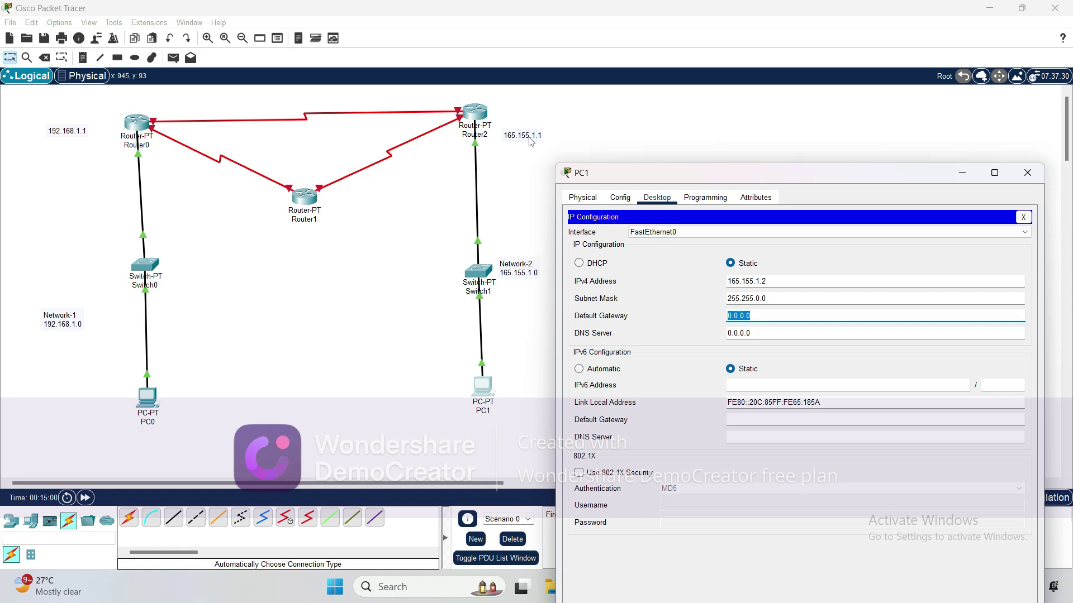
{"action": "type", "text": "1"}
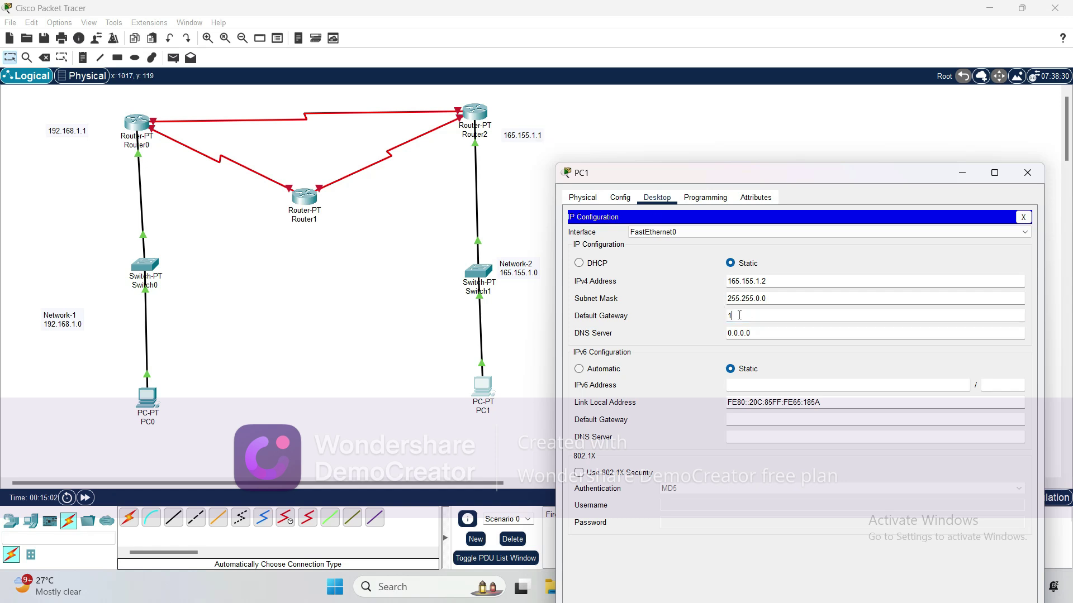
{"action": "type", "text": "65.155.1.1"}
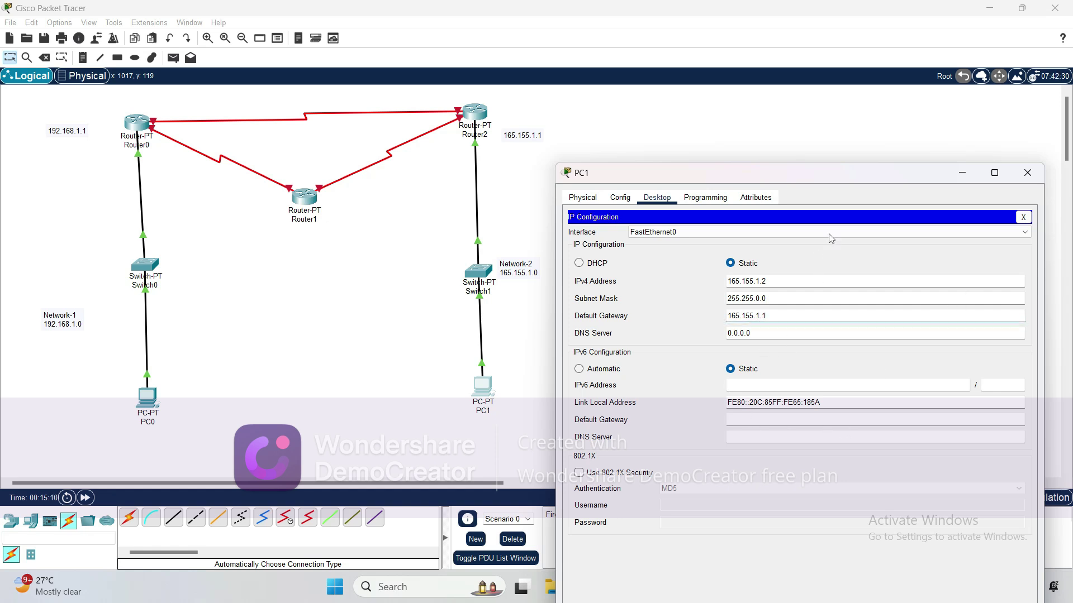
{"action": "left_click", "coordinate": [1034, 171]}
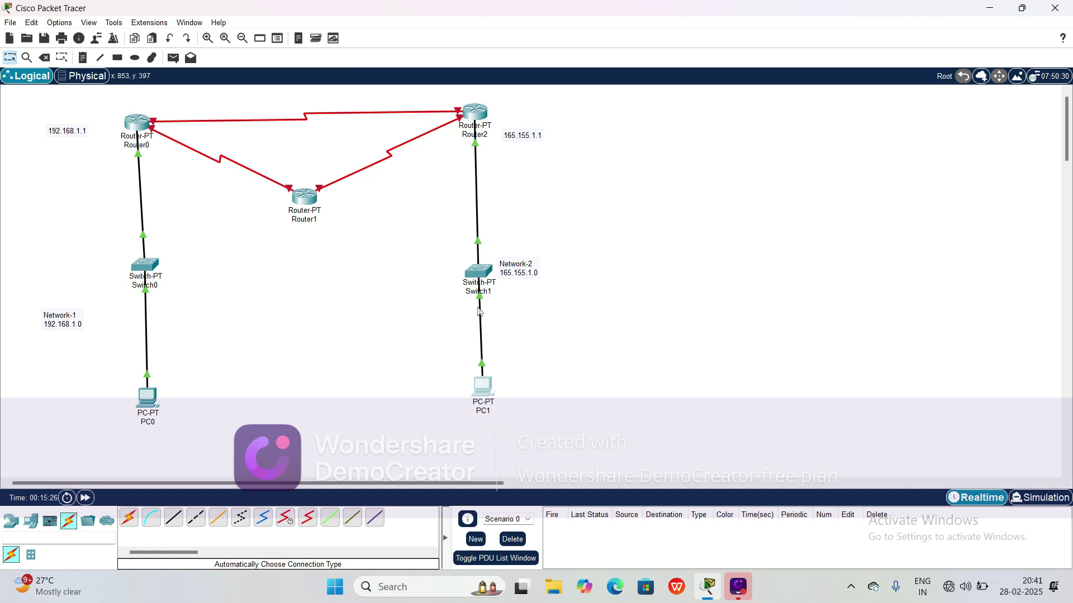
- Add a note reading 10.0.0.0 beside the serial link between Router0 and Router1
{"action": "mouse_move", "coordinate": [478, 311]}
{"action": "mouse_move", "coordinate": [322, 202]}
{"action": "left_click", "coordinate": [82, 58]}
{"action": "left_click", "coordinate": [188, 187]}
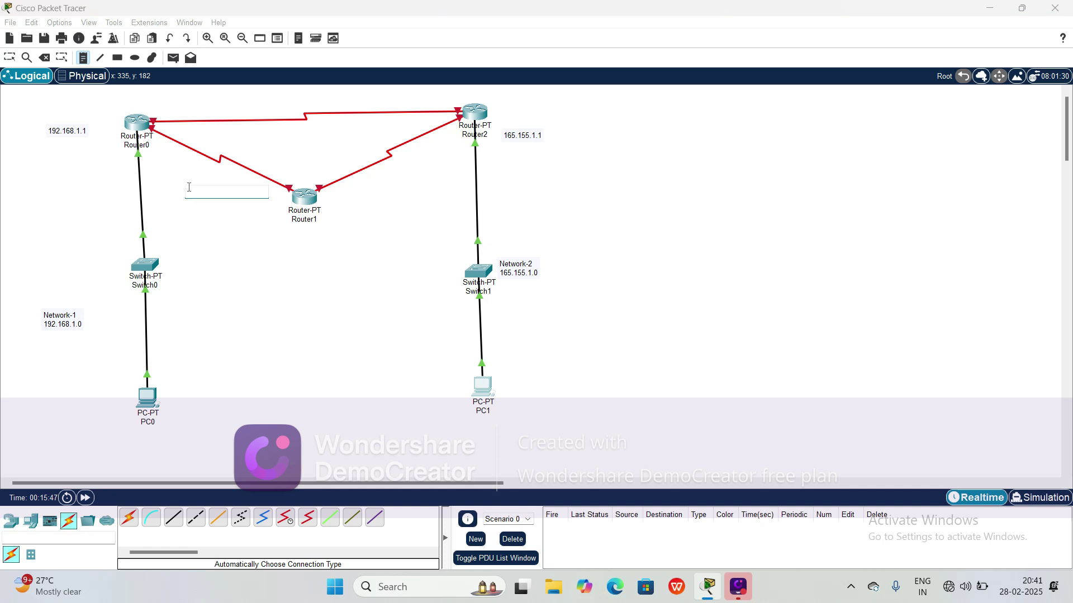
{"action": "type", "text": "10.0.0.0"}
- Label the Router0–Router2 serial link 20.0.0.0 and the Router1–Router2 serial link 30.0.0.0
{"action": "left_click", "coordinate": [231, 106]}
{"action": "type", "text": "20."}
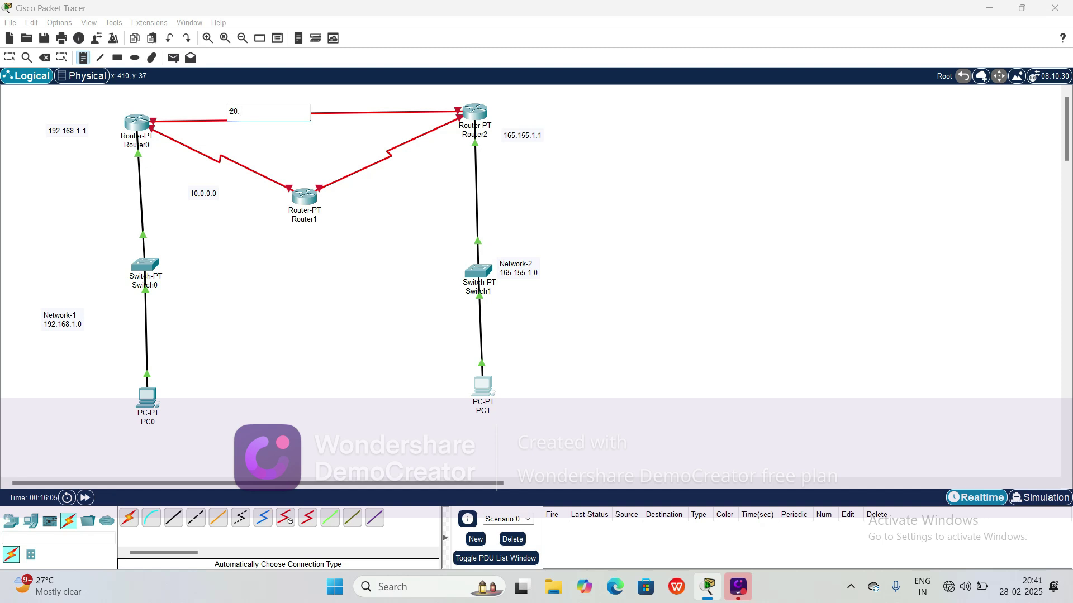
{"action": "type", "text": "0.0.0"}
{"action": "left_click", "coordinate": [391, 170]}
{"action": "left_click", "coordinate": [386, 170]}
{"action": "type", "text": "30.0.0.0"}
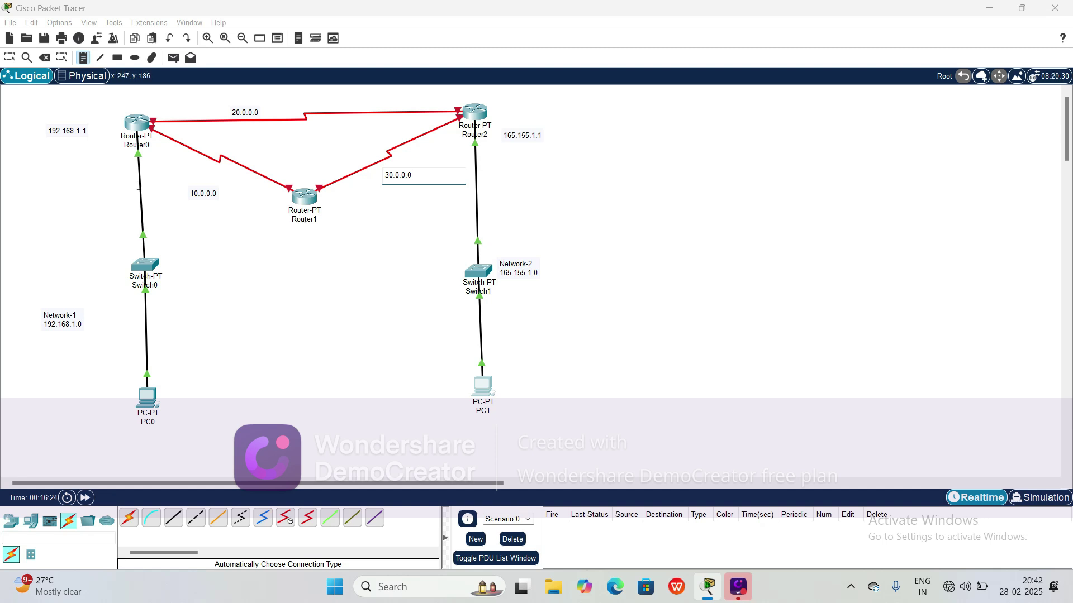
{"action": "left_click", "coordinate": [308, 210]}
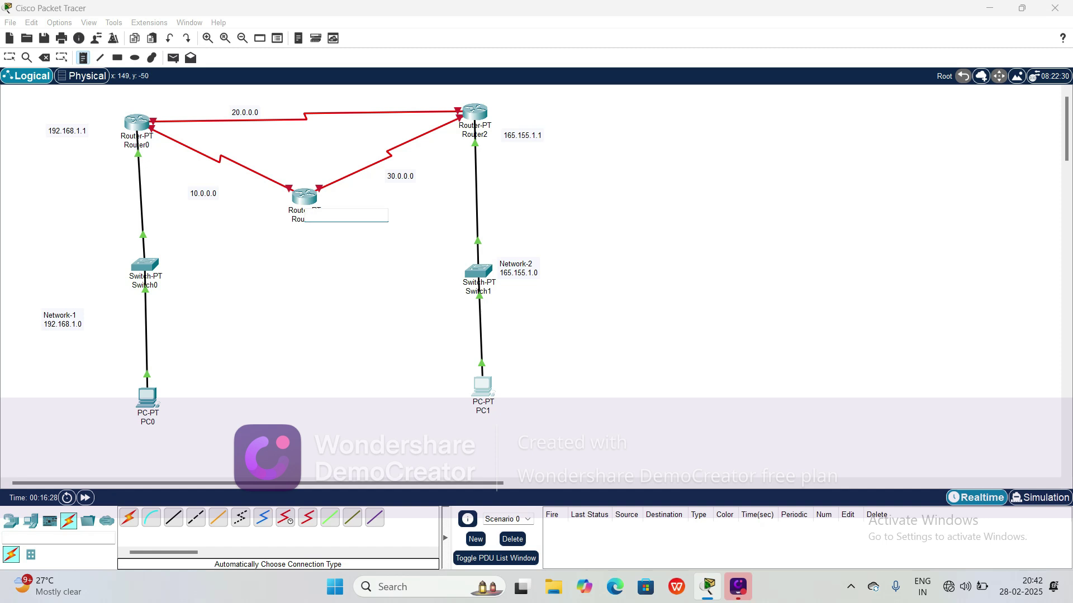
{"action": "left_click", "coordinate": [84, 60]}
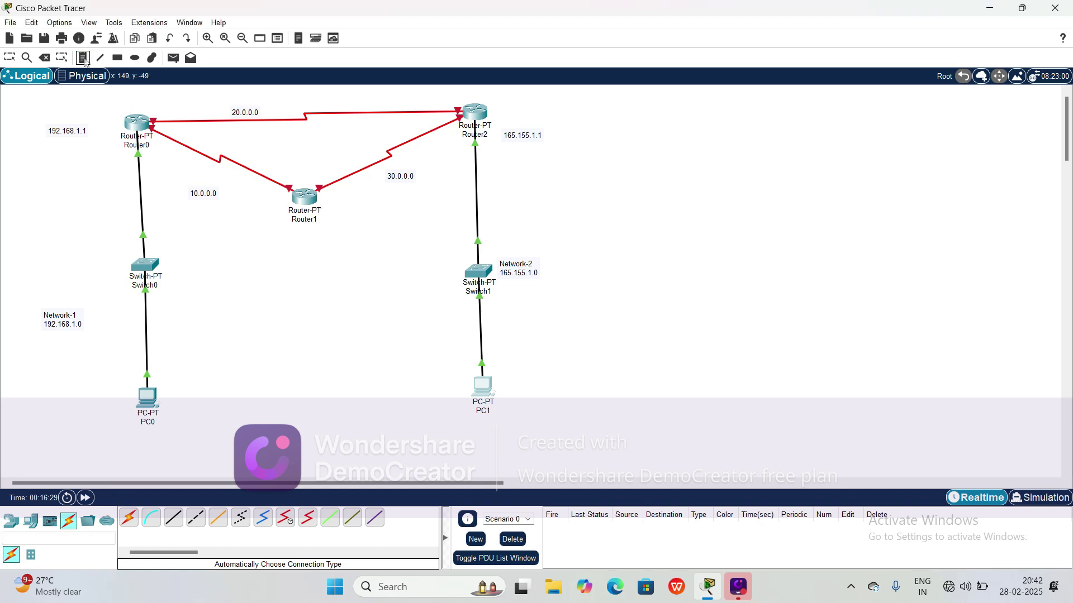
{"action": "left_click", "coordinate": [165, 155]}
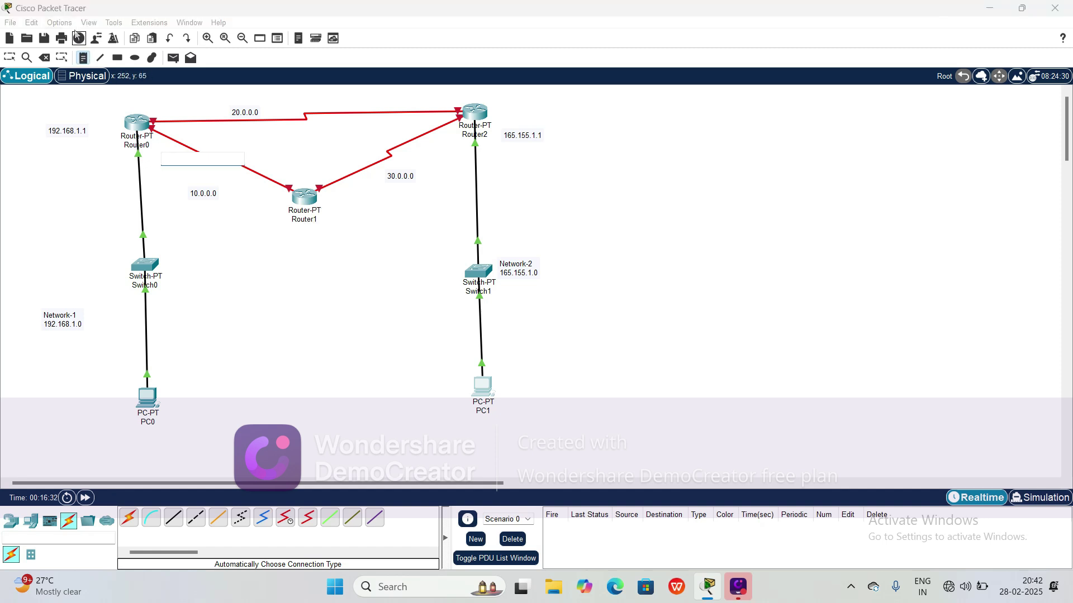
{"action": "left_click", "coordinate": [84, 59]}
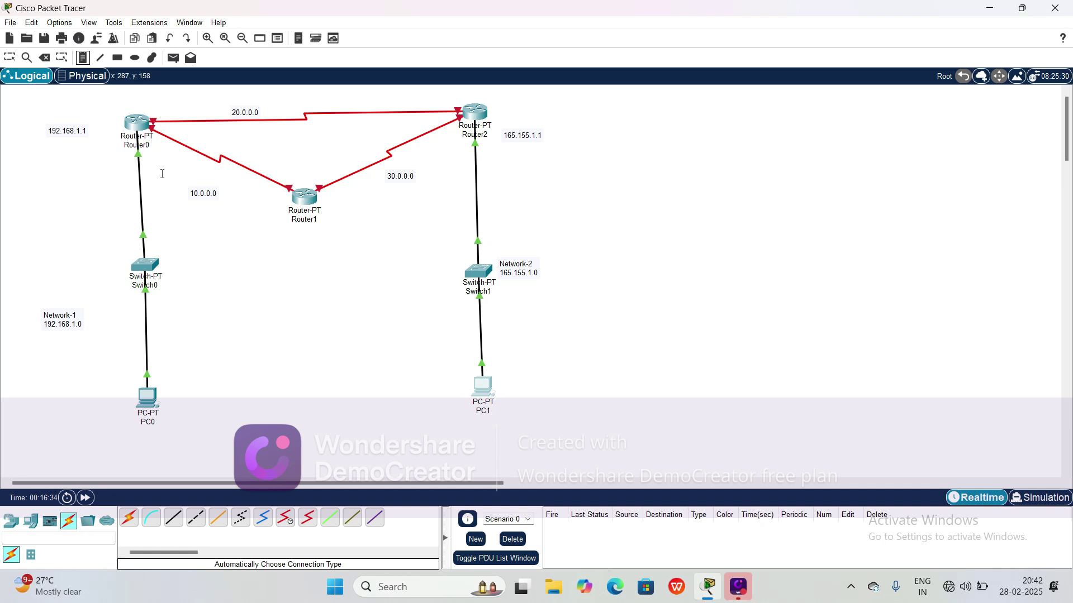
{"action": "key", "text": "Escape"}
{"action": "key", "text": "Delete"}
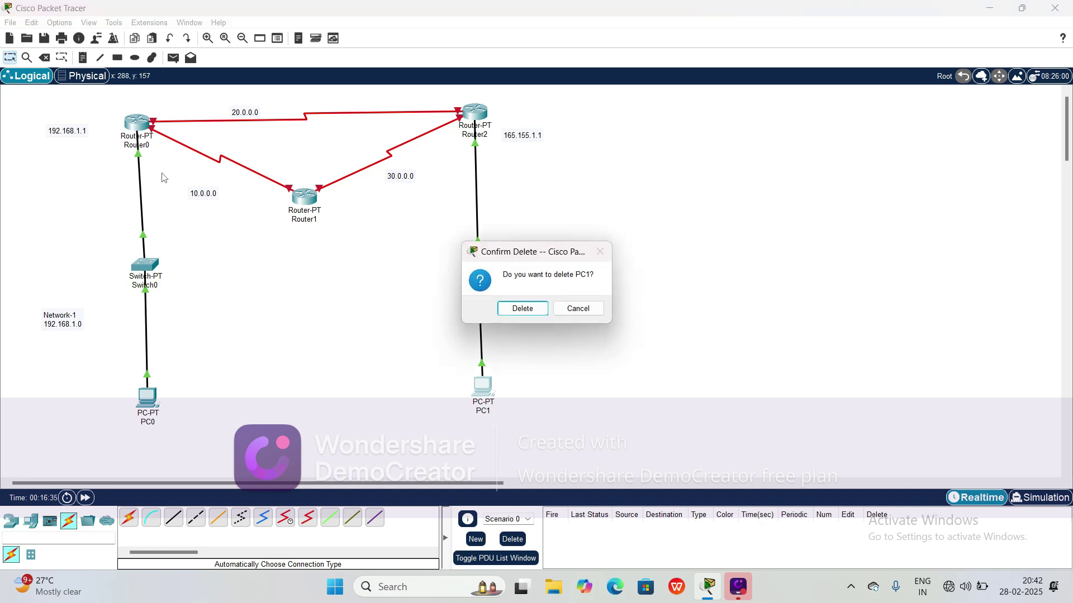
{"action": "left_click", "coordinate": [579, 309]}
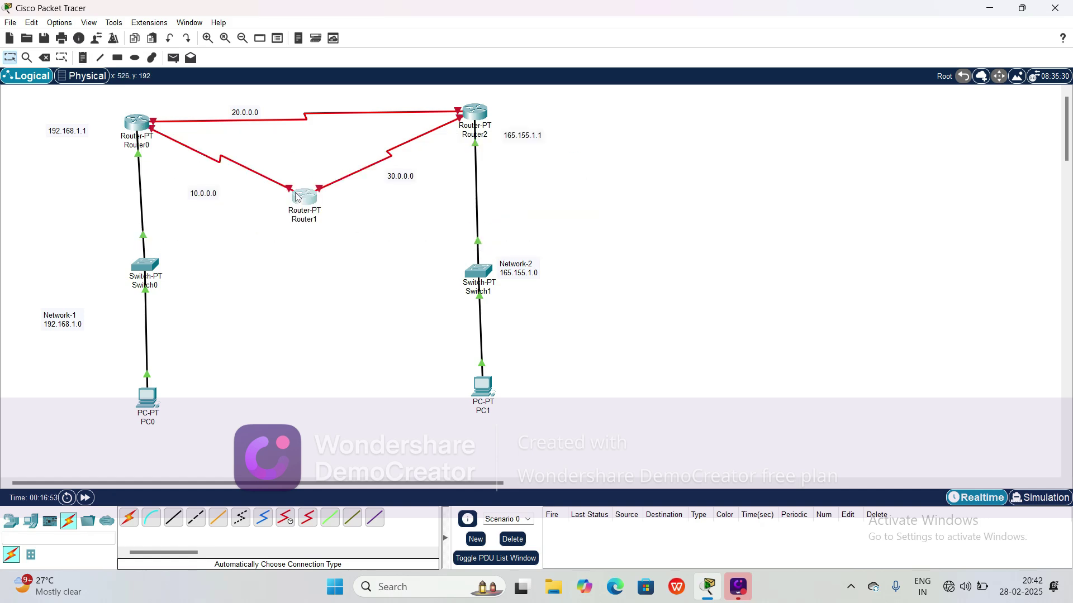
- Set the clock rate of Router1's Serial2/0 interface to 64000
{"action": "left_click", "coordinate": [297, 197]}
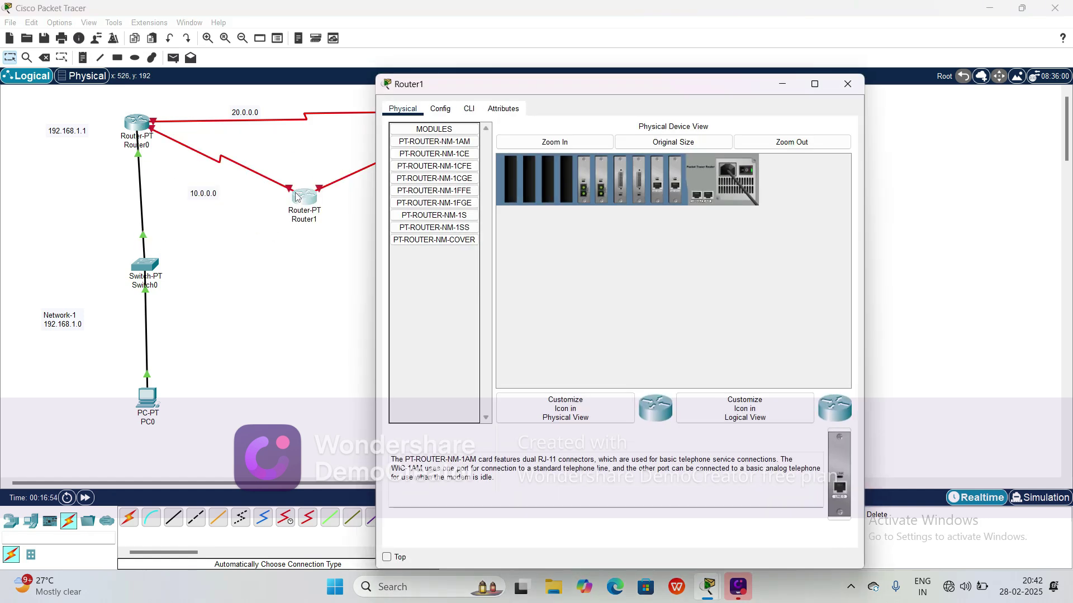
{"action": "left_click", "coordinate": [447, 111]}
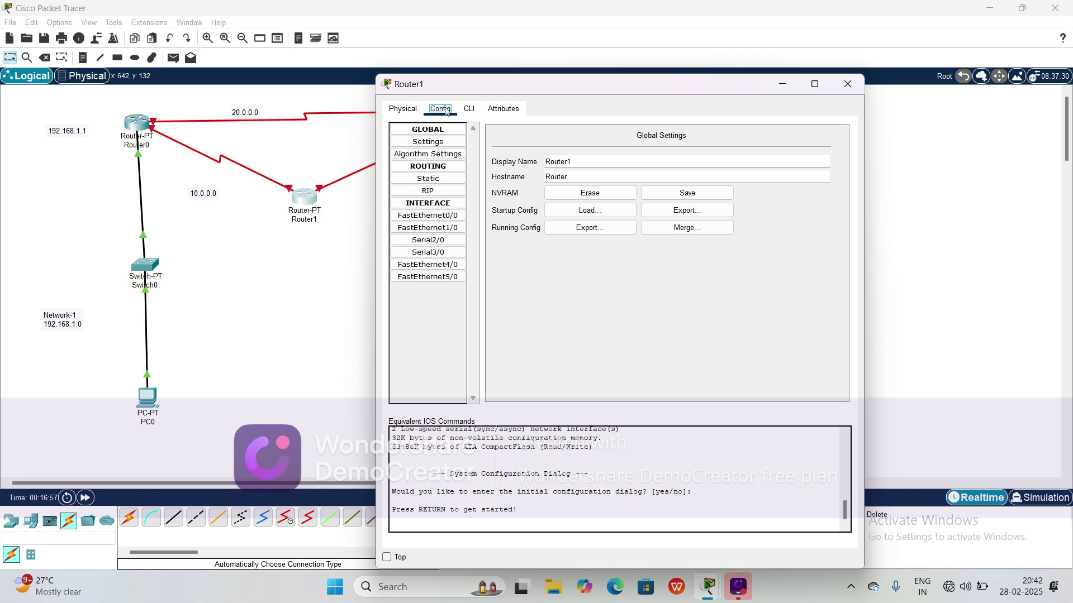
{"action": "left_click", "coordinate": [431, 241]}
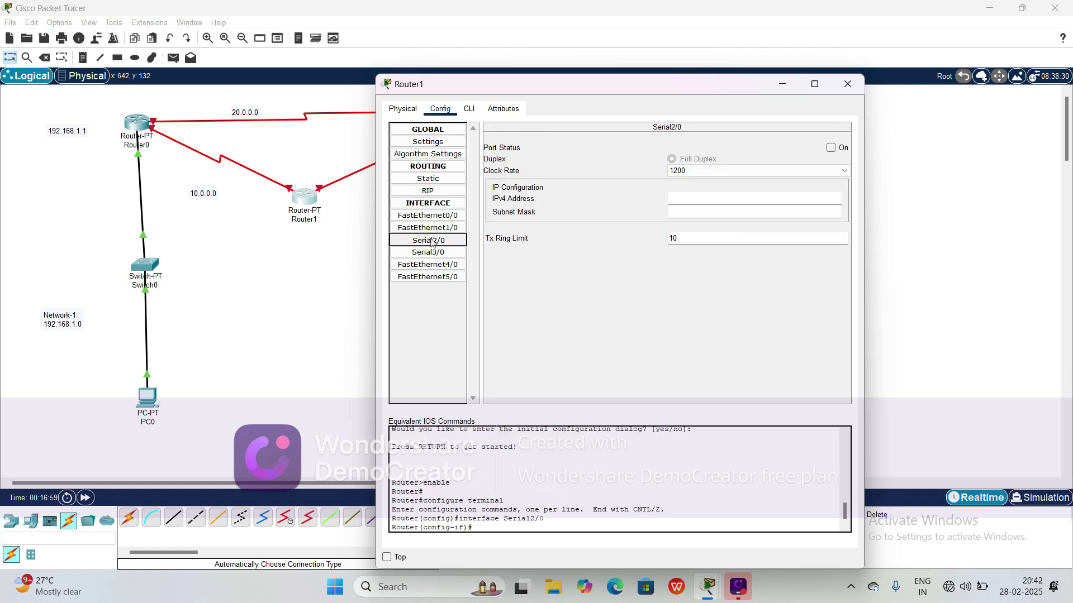
{"action": "left_click", "coordinate": [723, 178]}
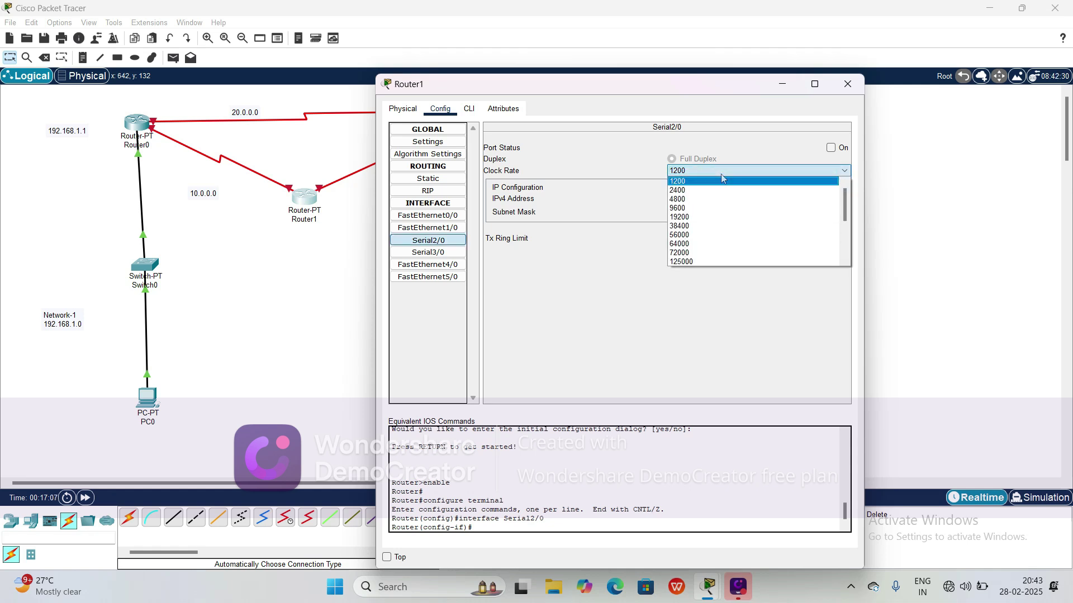
{"action": "left_click", "coordinate": [711, 244]}
- Give Router1's Serial2/0 the IPv4 address 10.0.0.1 with subnet mask 255.0.0.0, and turn the port on
{"action": "left_click", "coordinate": [685, 200]}
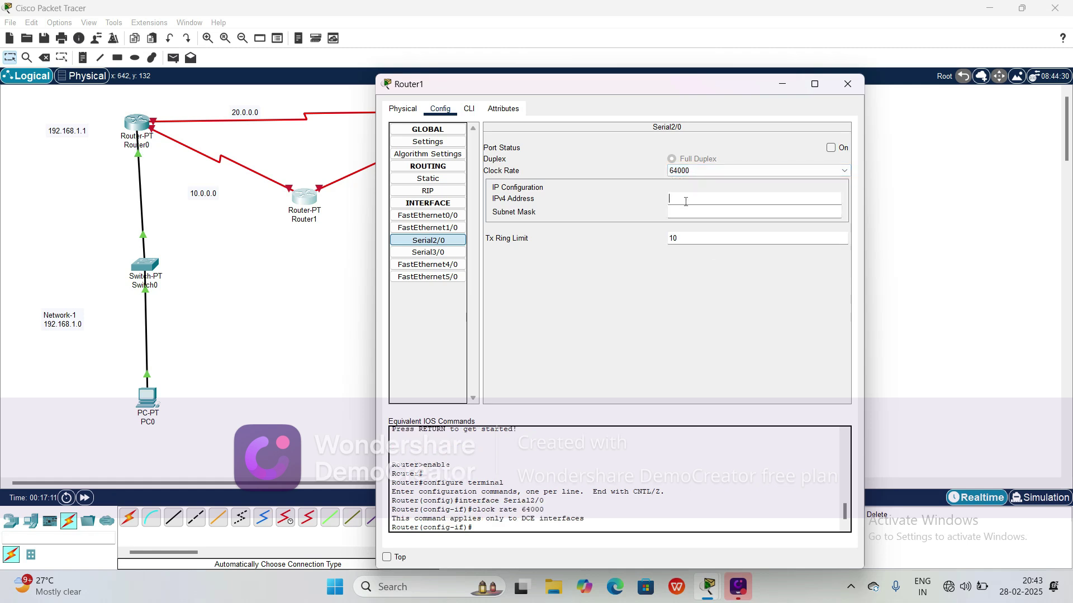
{"action": "type", "text": "10.0.0.1"}
{"action": "left_click", "coordinate": [683, 213]}
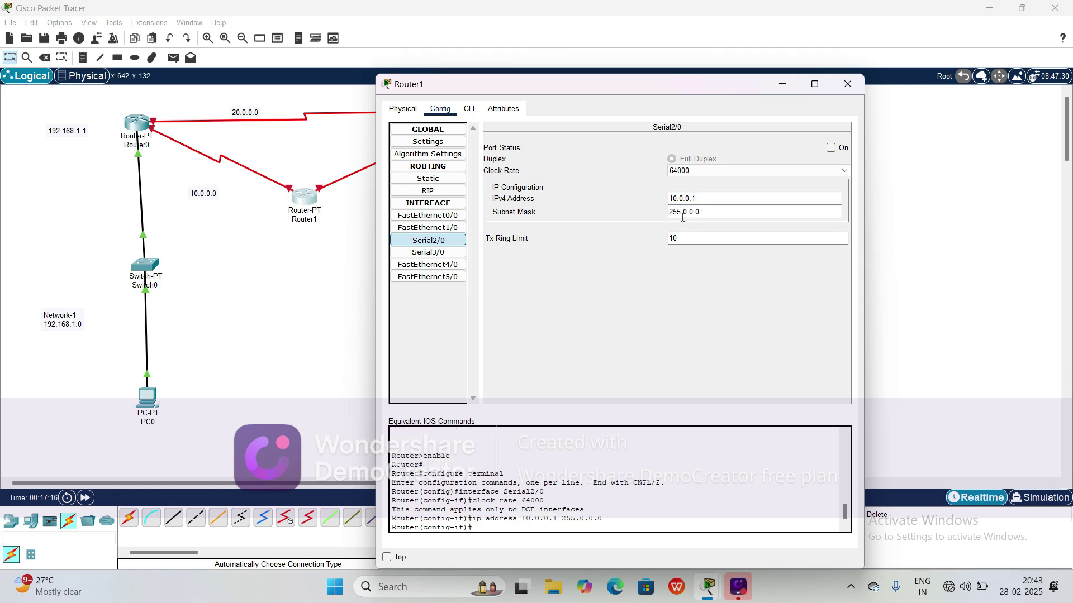
{"action": "left_click", "coordinate": [830, 148]}
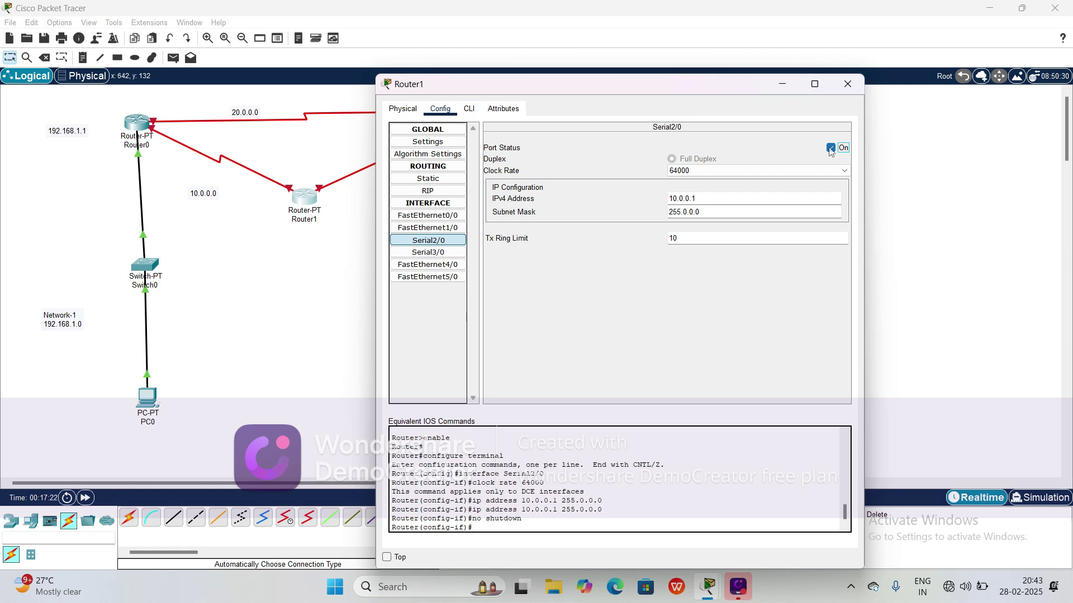
{"action": "left_click", "coordinate": [847, 85]}
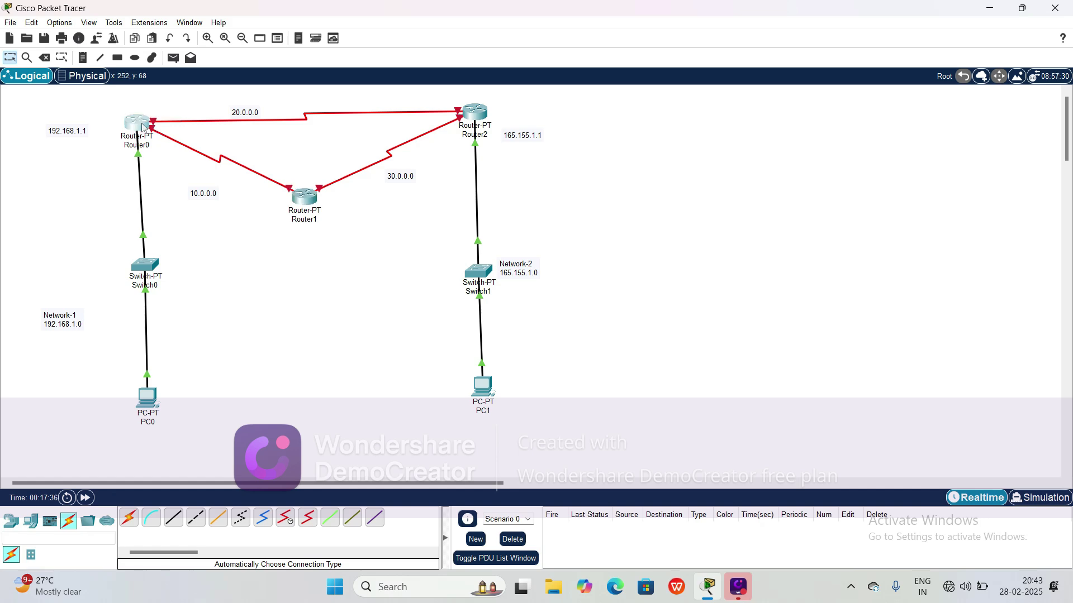
- Set the clock rate of Router0's Serial2/0 interface to Not Set
{"action": "left_click", "coordinate": [143, 127]}
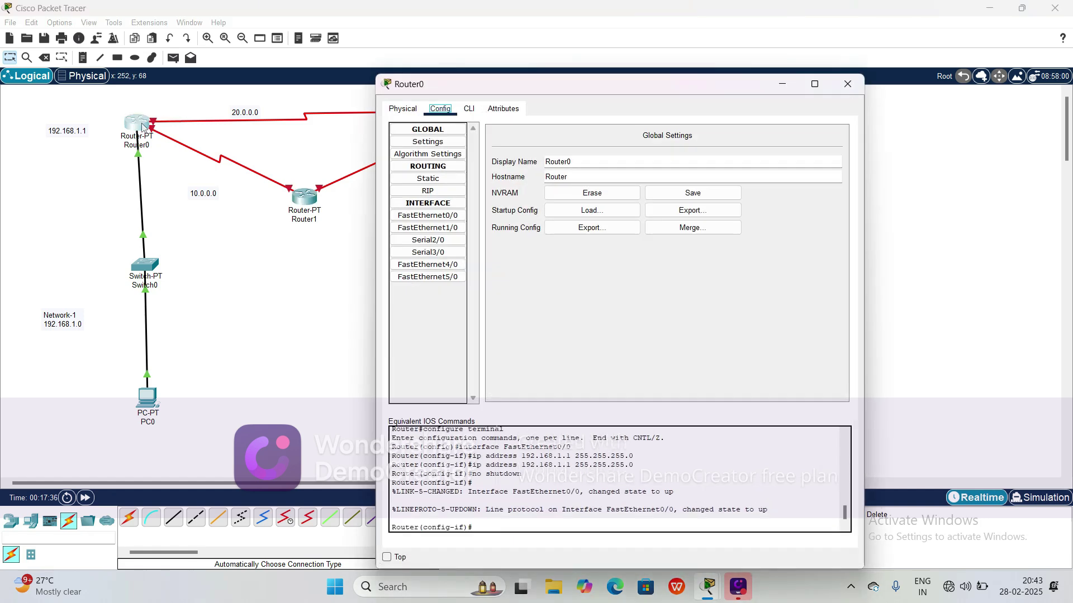
{"action": "left_click", "coordinate": [415, 241]}
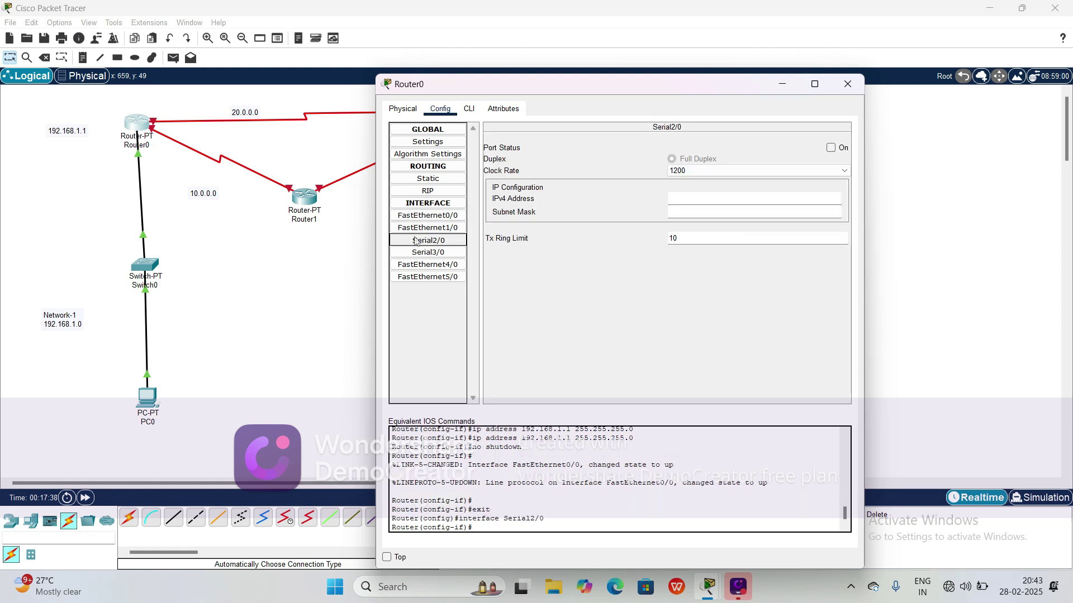
{"action": "left_click", "coordinate": [780, 172]}
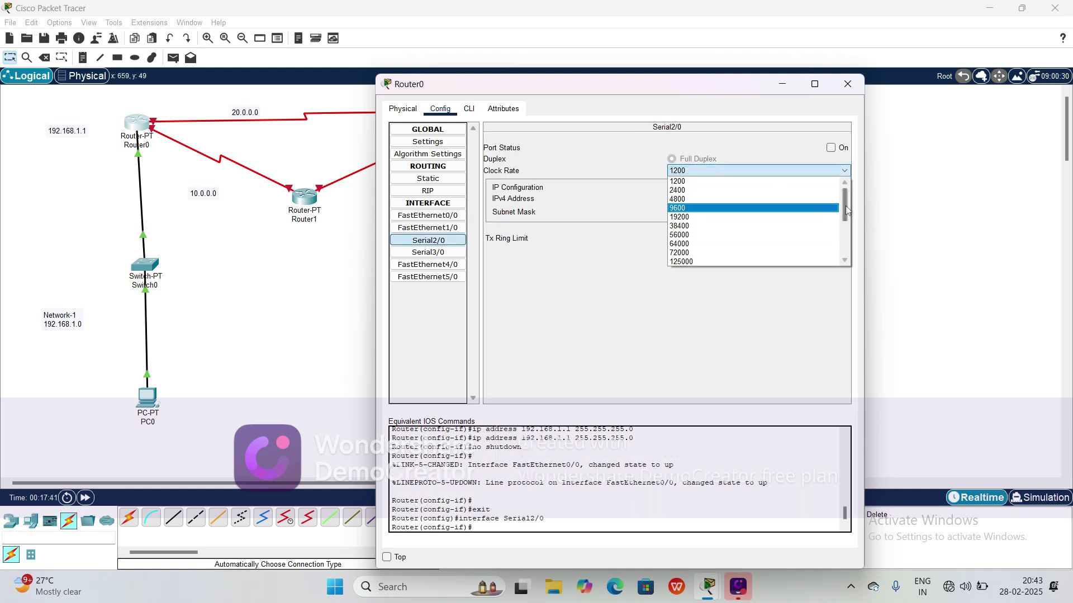
{"action": "left_click_drag", "start_coordinate": [844, 205], "coordinate": [848, 254]}
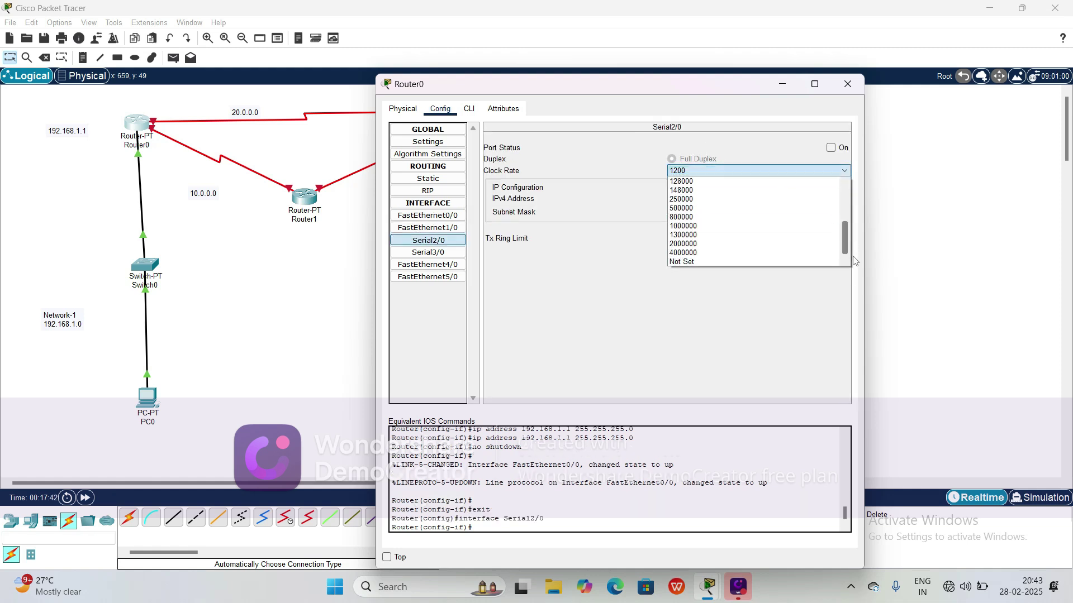
{"action": "left_click", "coordinate": [712, 262]}
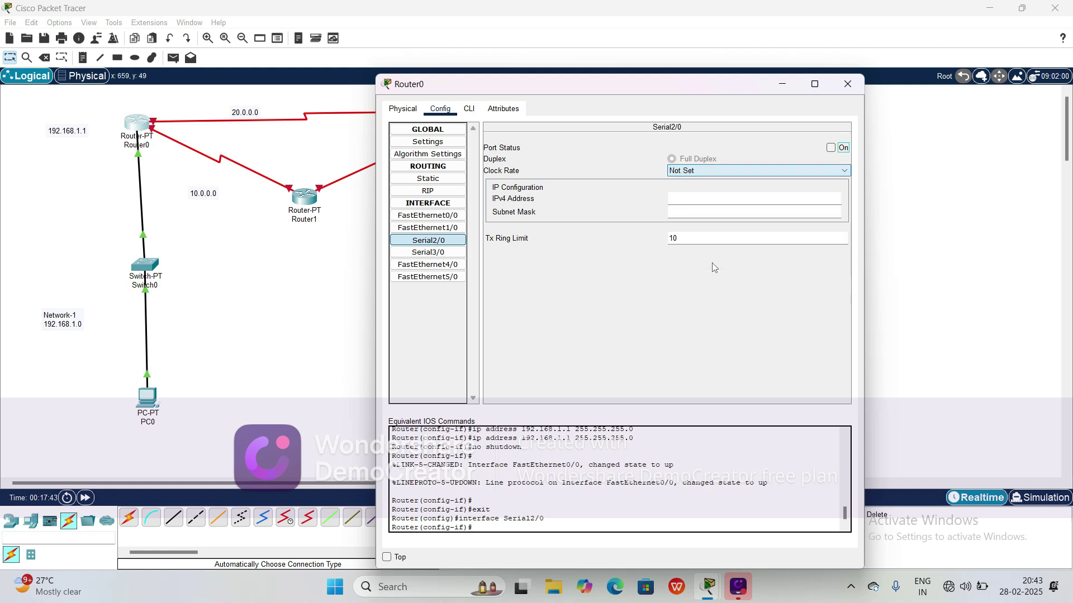
- Give Router0's Serial2/0 the IPv4 address 10.0.0.2 with subnet mask 255.0.0.0, and turn the port on
{"action": "left_click", "coordinate": [697, 211]}
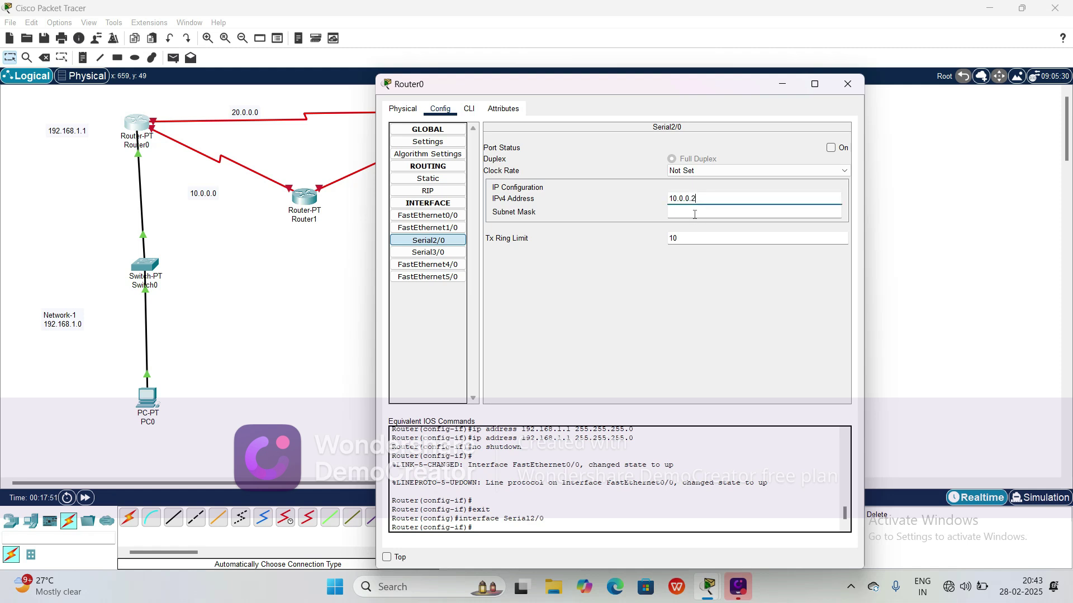
{"action": "left_click", "coordinate": [832, 148]}
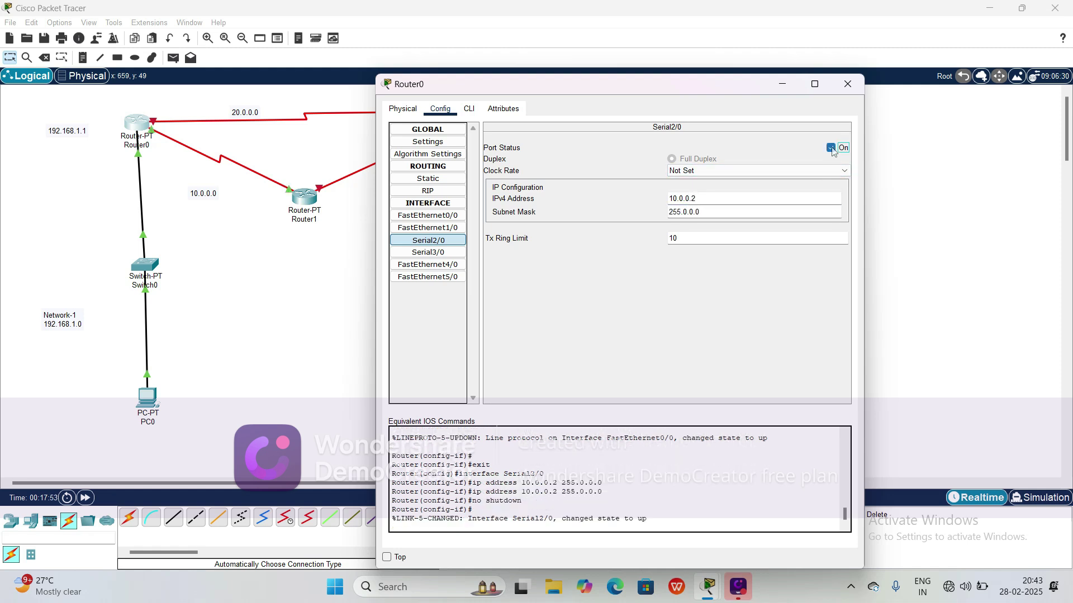
{"action": "left_click", "coordinate": [848, 85]}
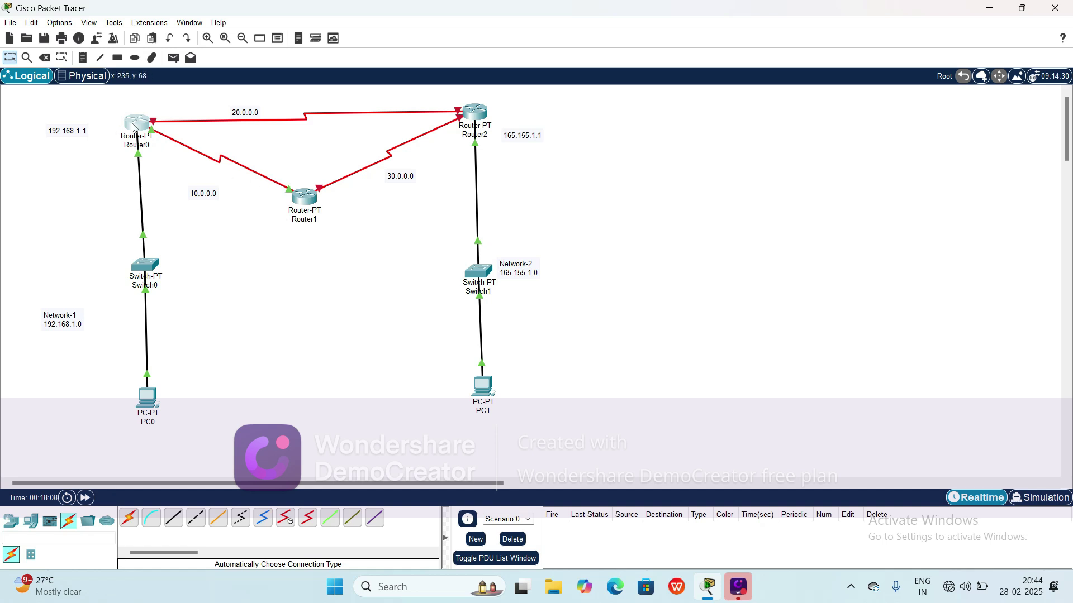
- Set the clock rate of Router0's Serial3/0 interface to 64000
{"action": "mouse_move", "coordinate": [291, 220]}
{"action": "mouse_move", "coordinate": [294, 199]}
{"action": "mouse_move", "coordinate": [132, 132]}
{"action": "left_click", "coordinate": [138, 125]}
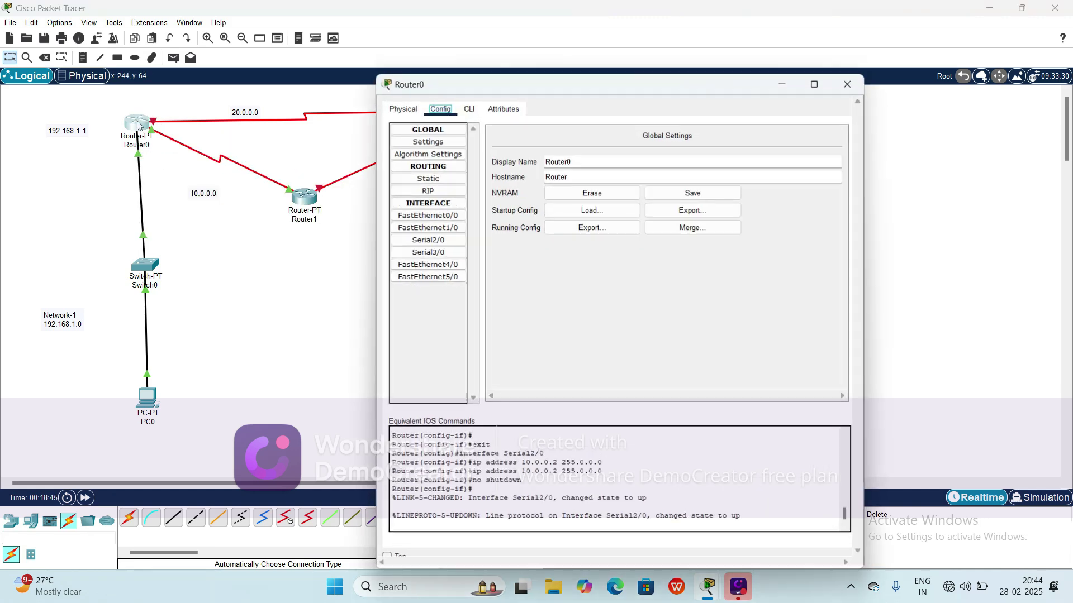
{"action": "left_click", "coordinate": [423, 253]}
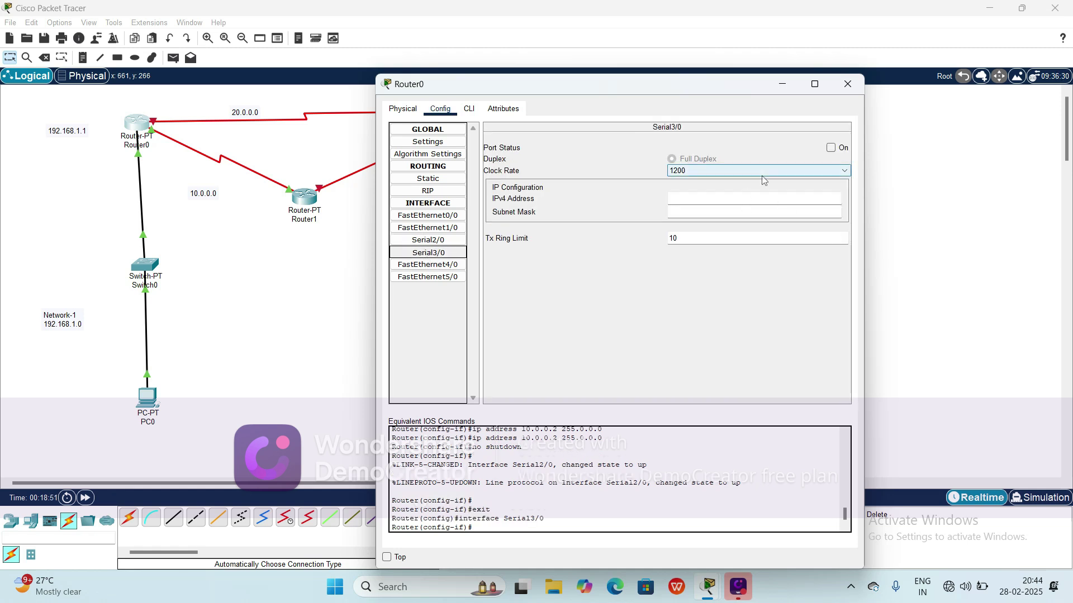
{"action": "left_click", "coordinate": [762, 174]}
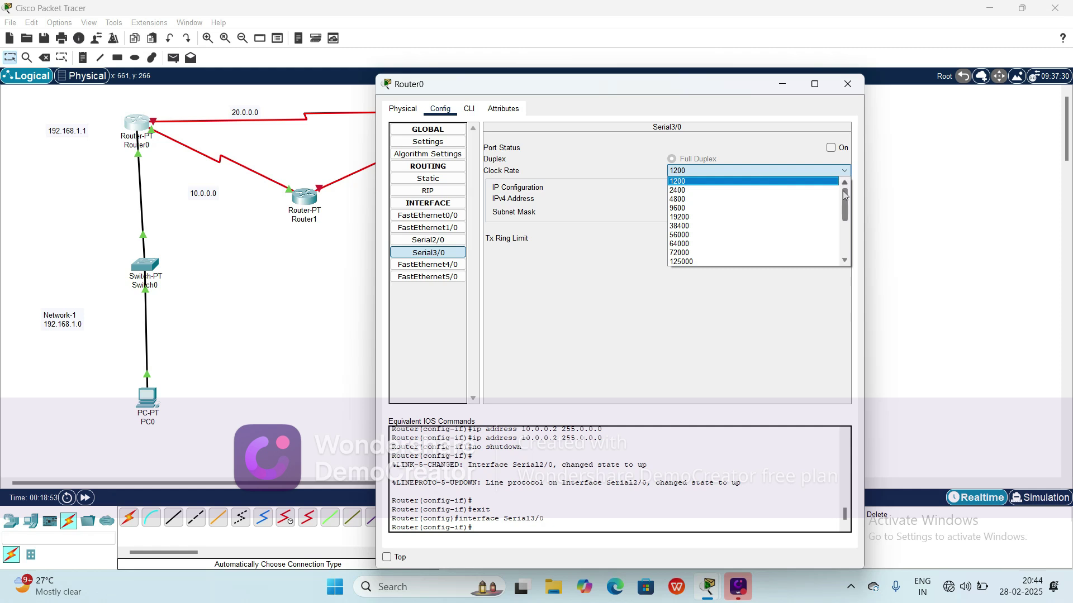
{"action": "left_click_drag", "start_coordinate": [846, 200], "coordinate": [846, 217]}
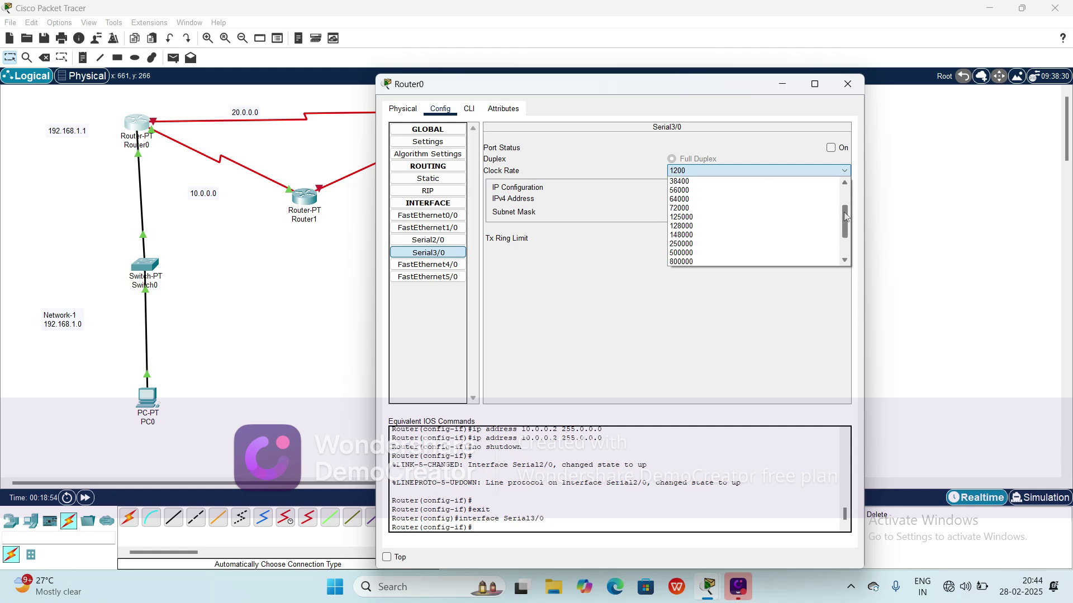
{"action": "left_click", "coordinate": [730, 200]}
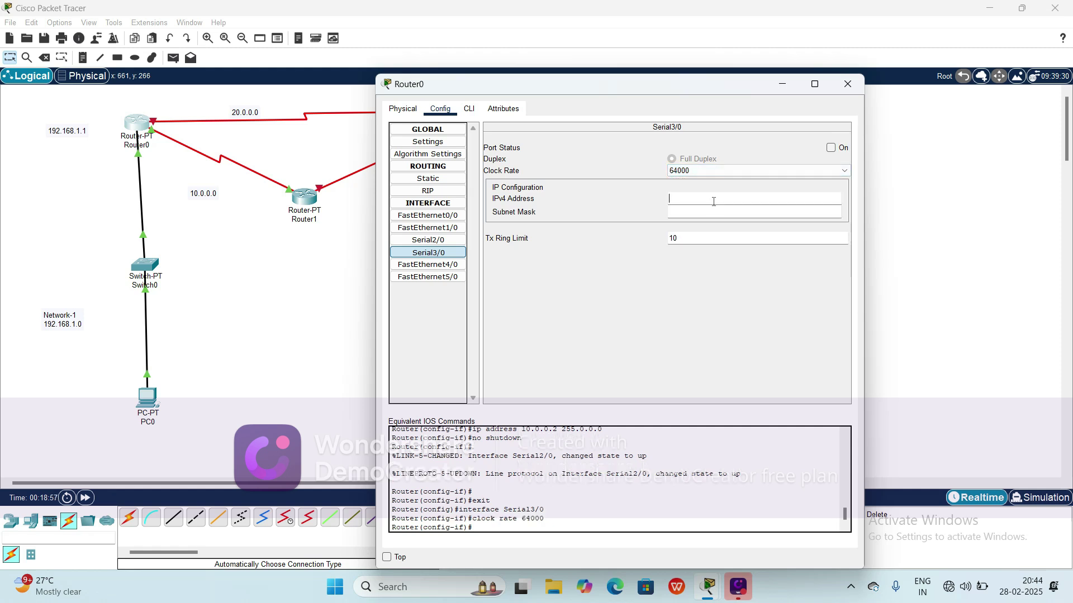
- Give Router0's Serial3/0 the IPv4 address 20.0.0.1 with subnet mask 255.0.0.0, and turn the port on
{"action": "left_click", "coordinate": [713, 202]}
{"action": "type", "text": "20.0.0.1"}
{"action": "left_click", "coordinate": [704, 213]}
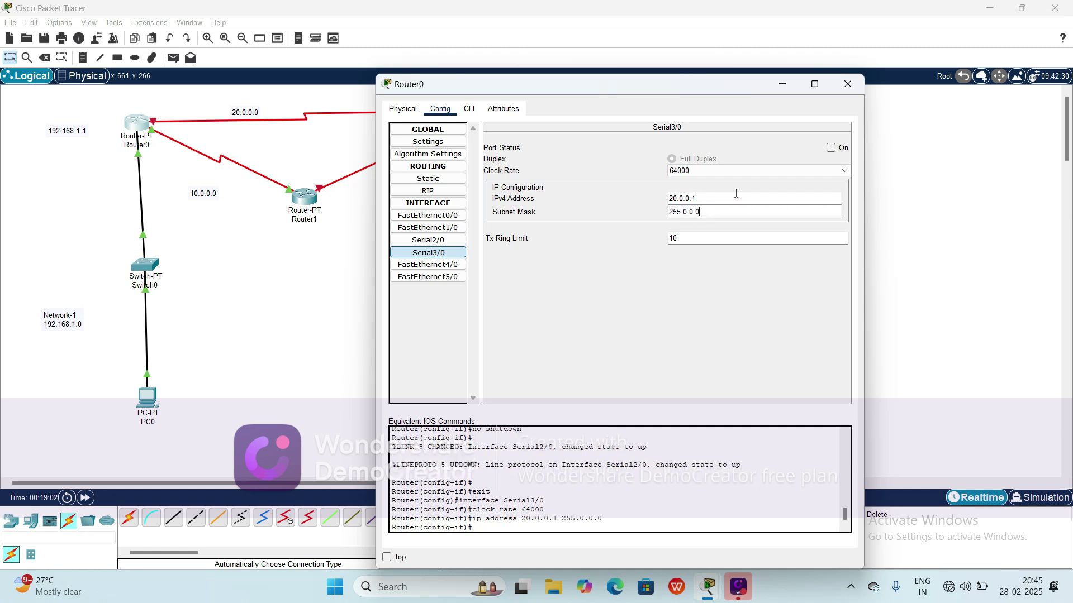
{"action": "left_click", "coordinate": [831, 148]}
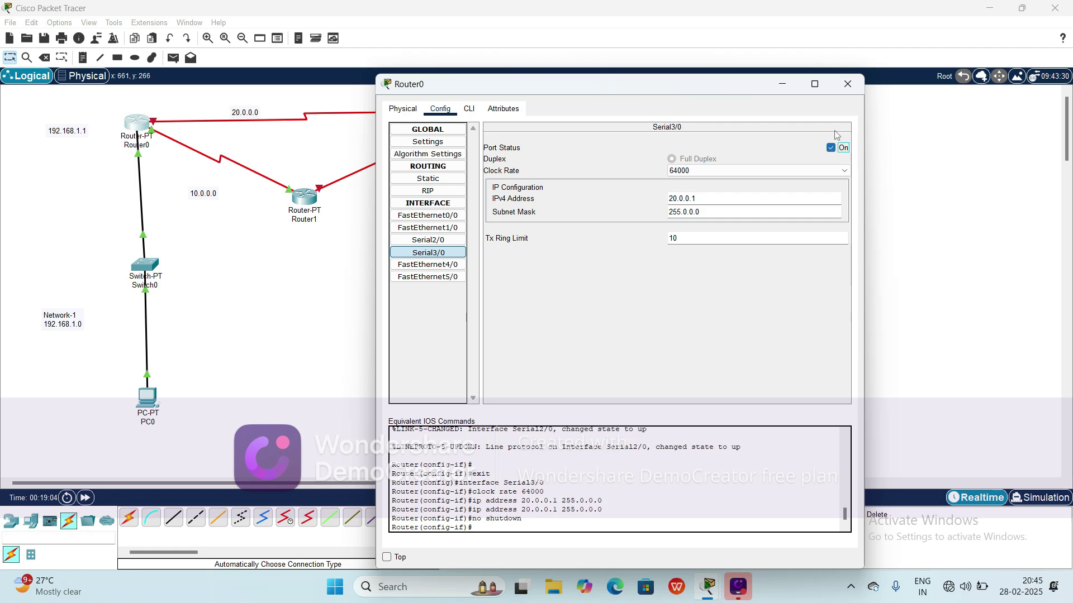
{"action": "left_click", "coordinate": [850, 86]}
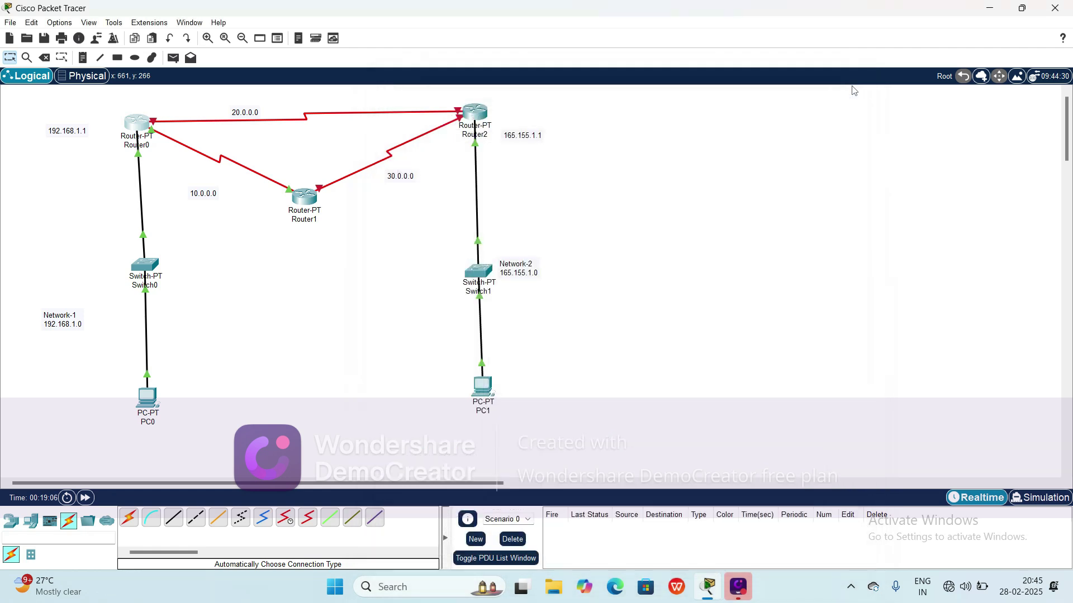
- Set the clock rate of Router2's Serial3/0 interface to Not Set
{"action": "left_click", "coordinate": [472, 112]}
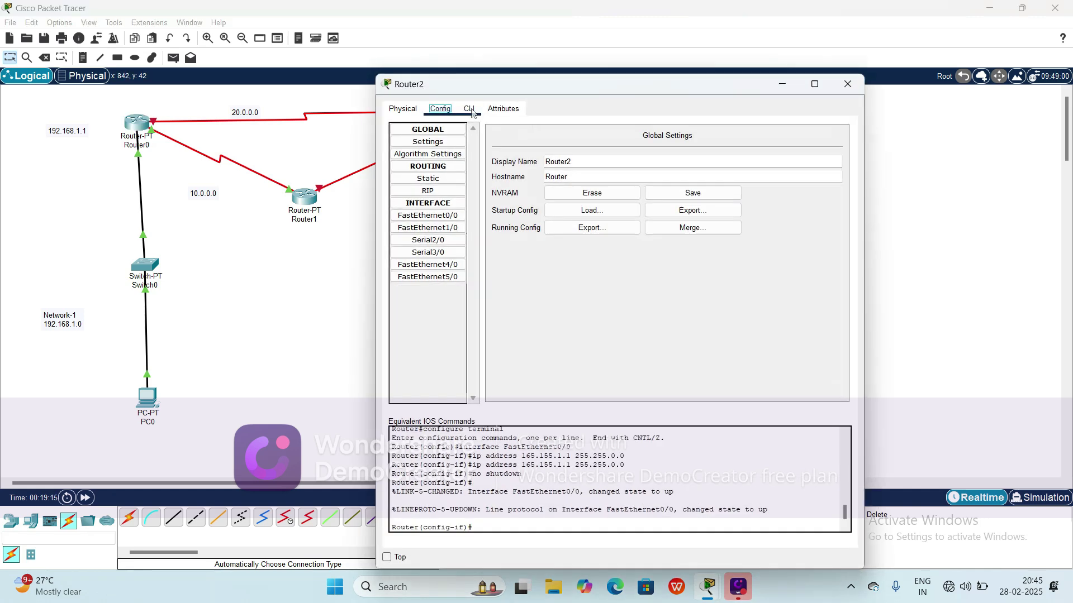
{"action": "left_click", "coordinate": [442, 255]}
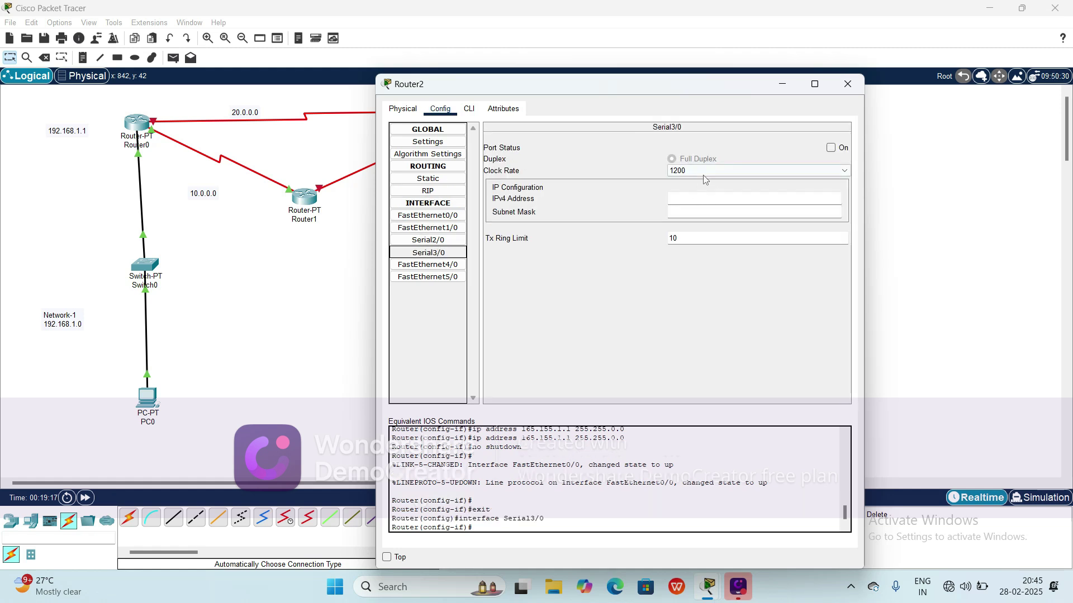
{"action": "left_click", "coordinate": [709, 174]}
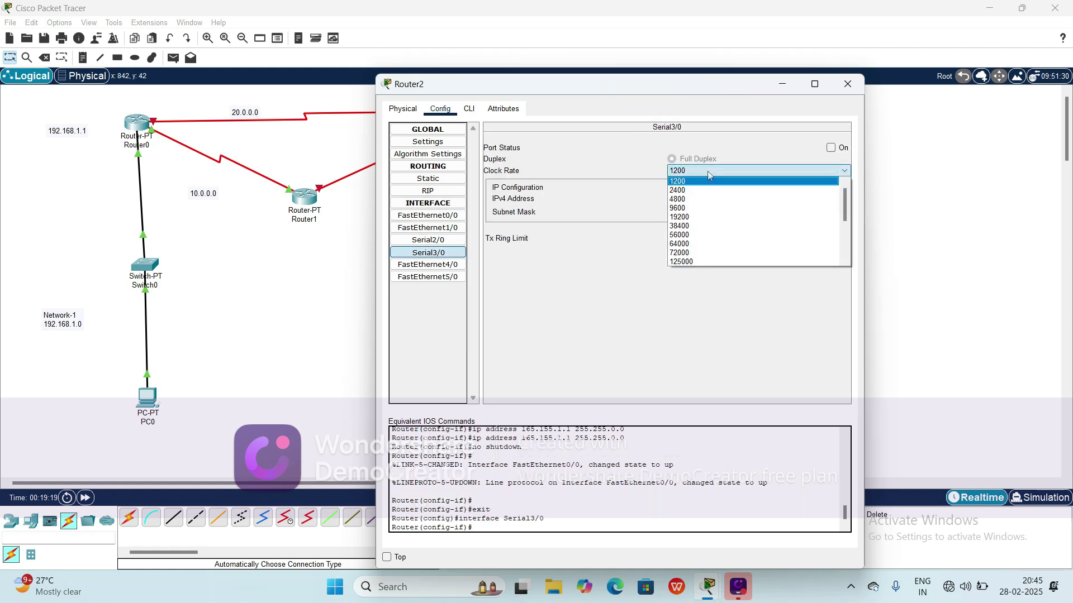
{"action": "scroll", "coordinate": [843, 206], "scroll_direction": "down", "scroll_amount": 4}
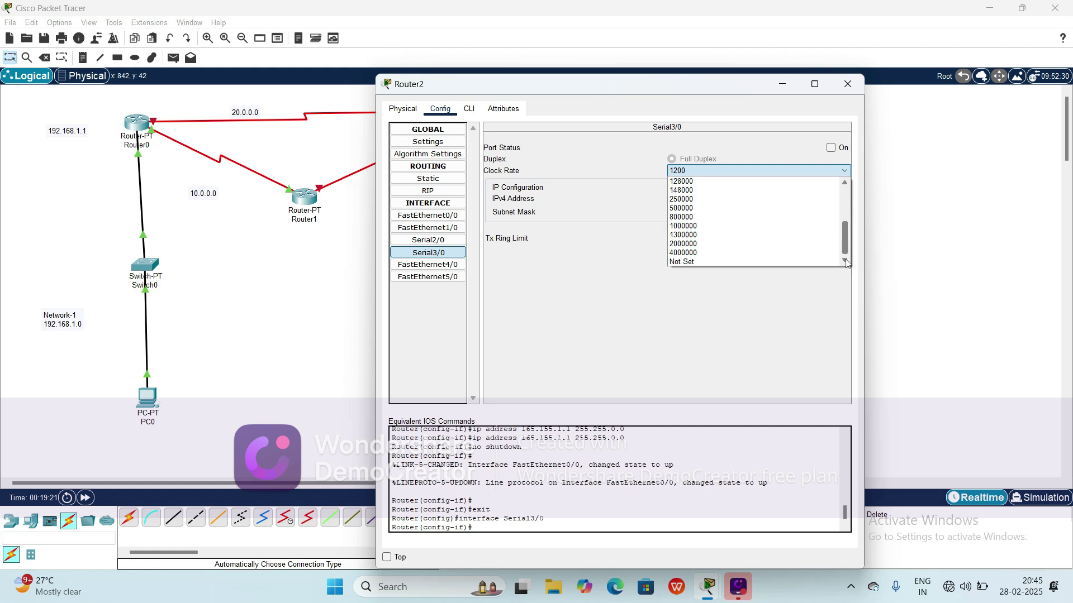
{"action": "left_click", "coordinate": [681, 261]}
- Give Router2's Serial3/0 the IPv4 address 20.0.0.2 with subnet mask 255.0.0.0, and turn the port on
{"action": "left_click", "coordinate": [713, 198]}
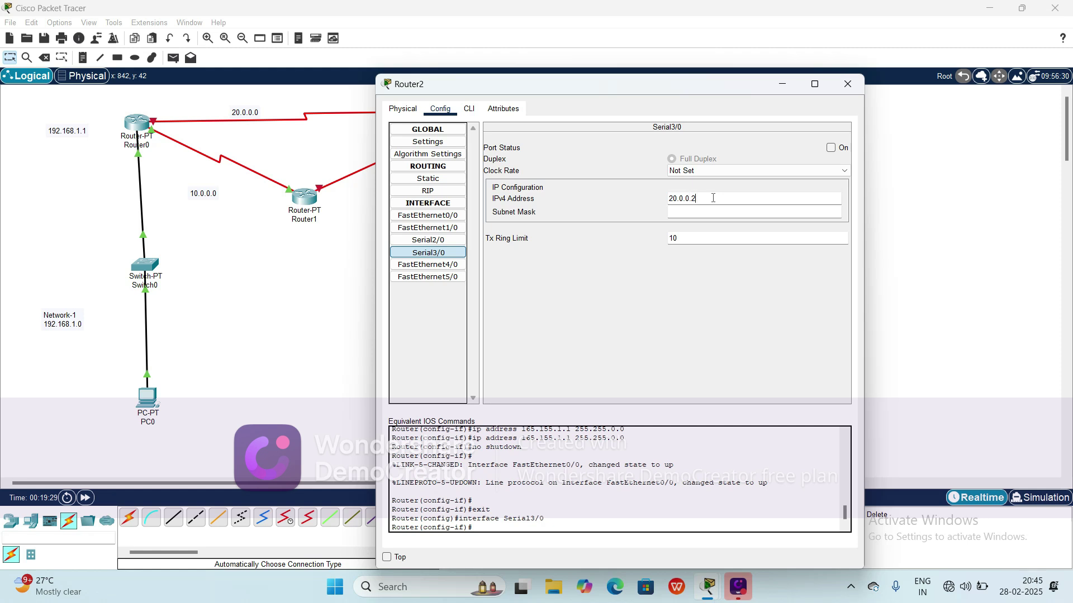
{"action": "type", "text": "20.0.0.2"}
{"action": "left_click", "coordinate": [690, 212]}
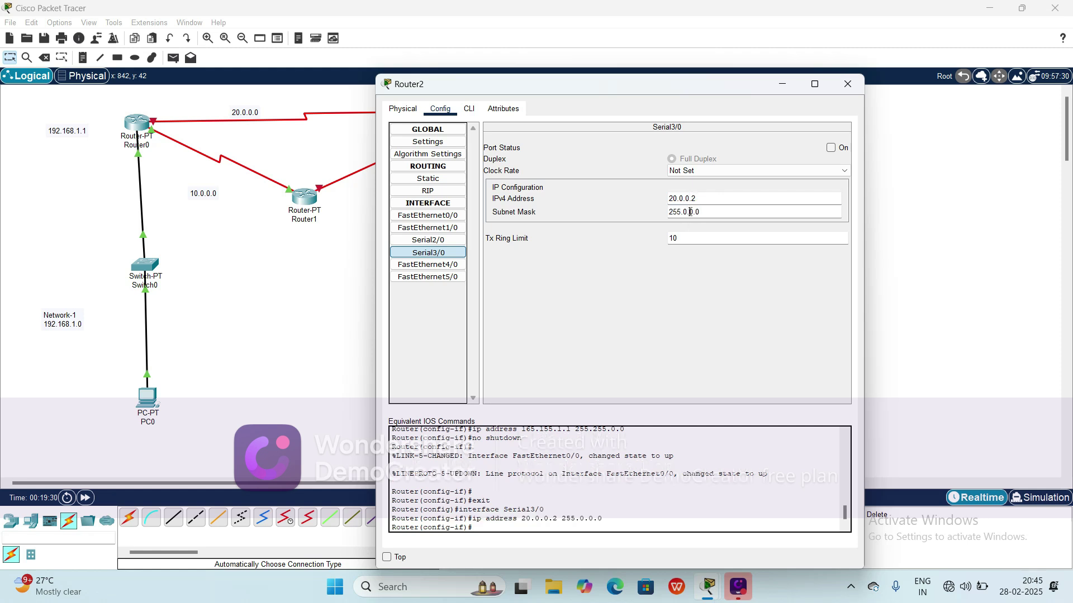
{"action": "left_click", "coordinate": [831, 148]}
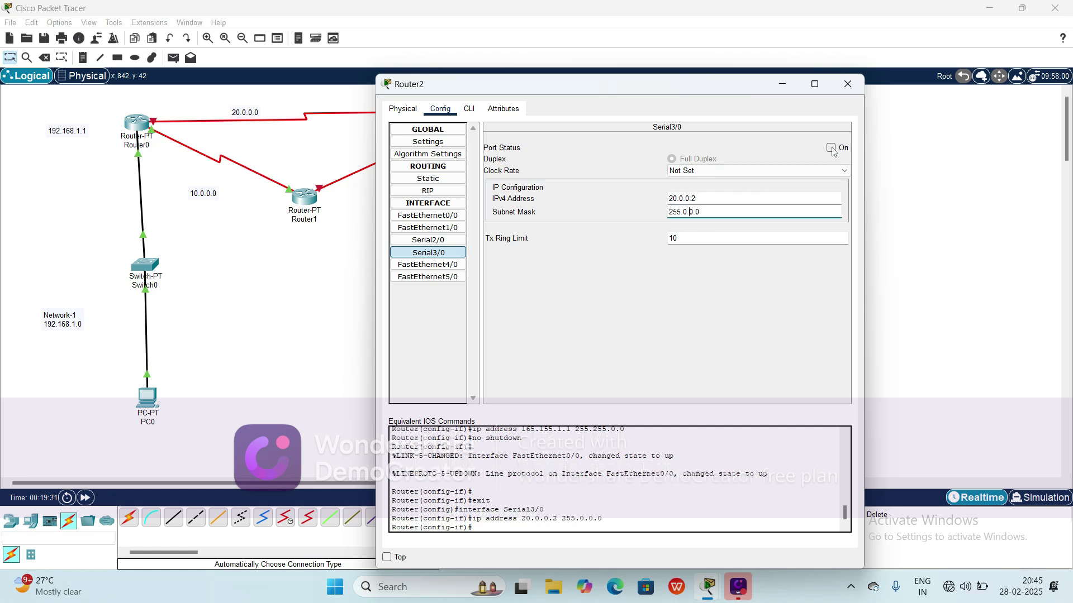
{"action": "left_click", "coordinate": [848, 84]}
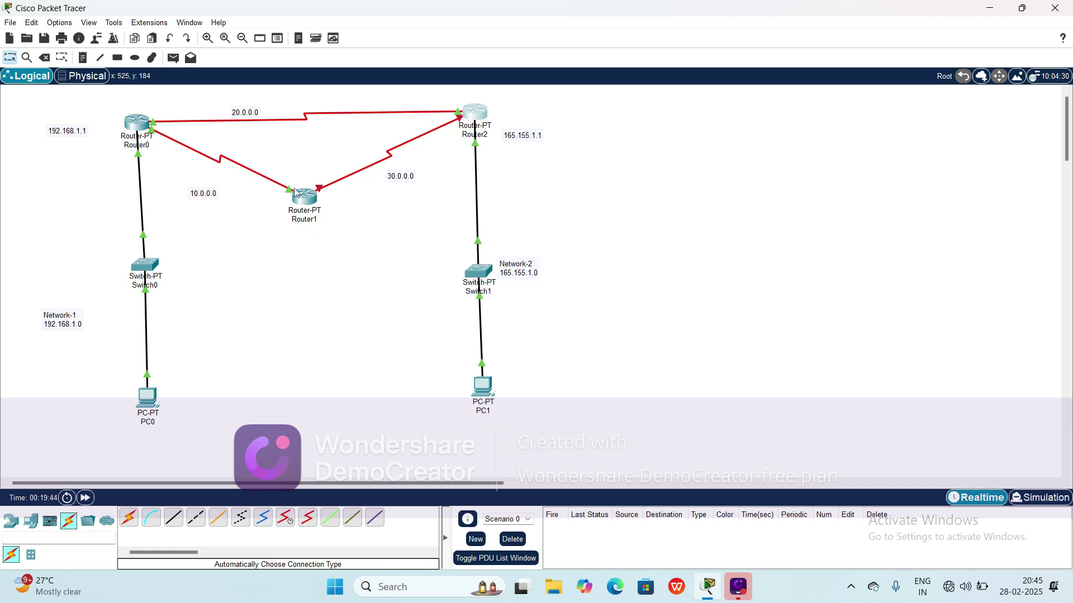
- Open Router2's Serial2/0 interface settings and try to set the clock rate to Not Set
{"action": "mouse_move", "coordinate": [138, 129]}
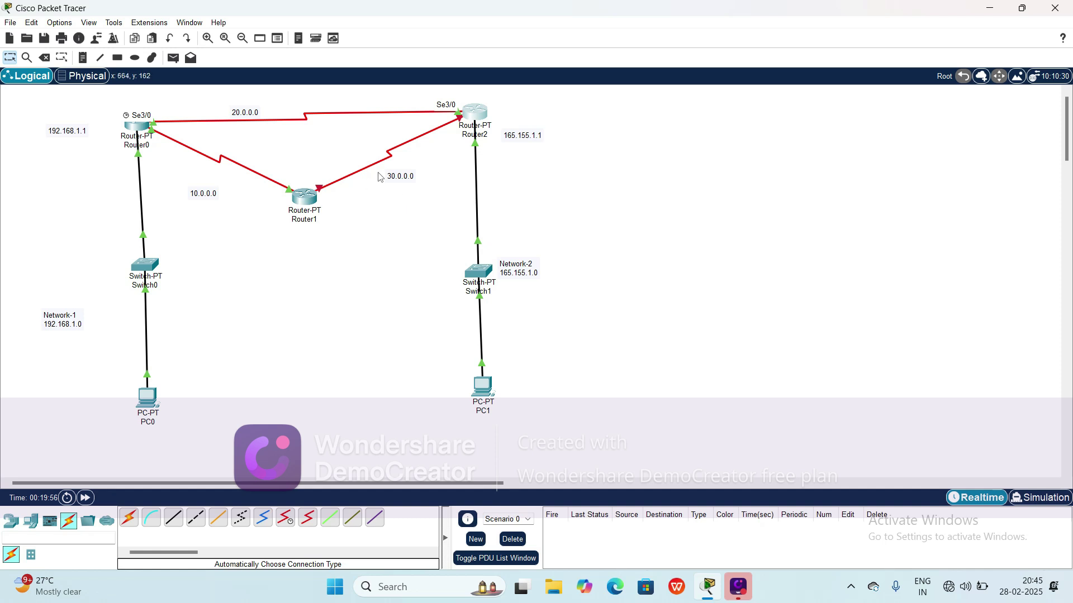
{"action": "left_click", "coordinate": [472, 119]}
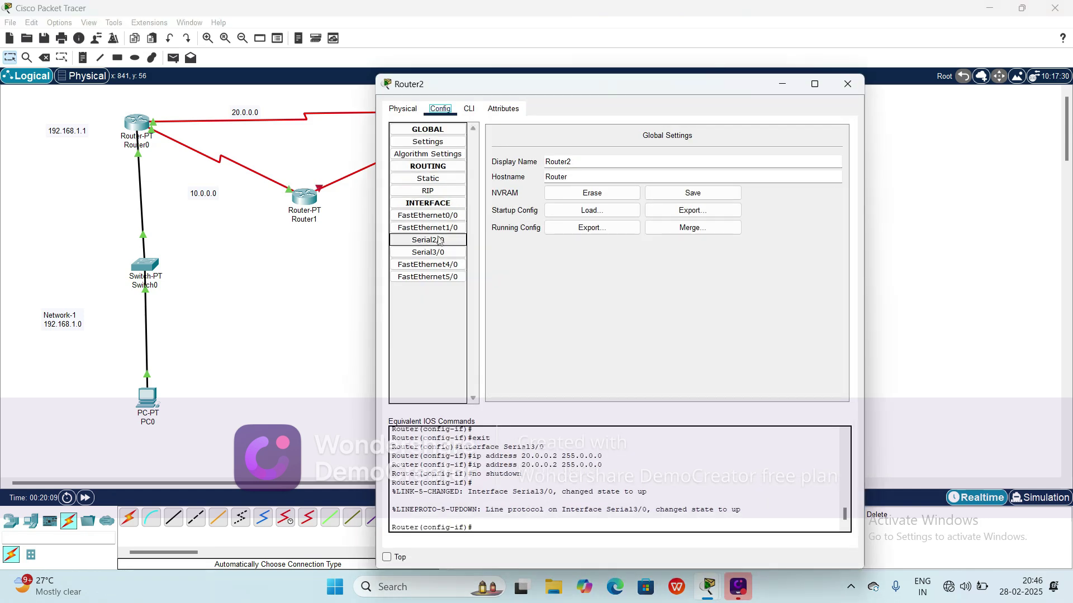
{"action": "left_click", "coordinate": [440, 240]}
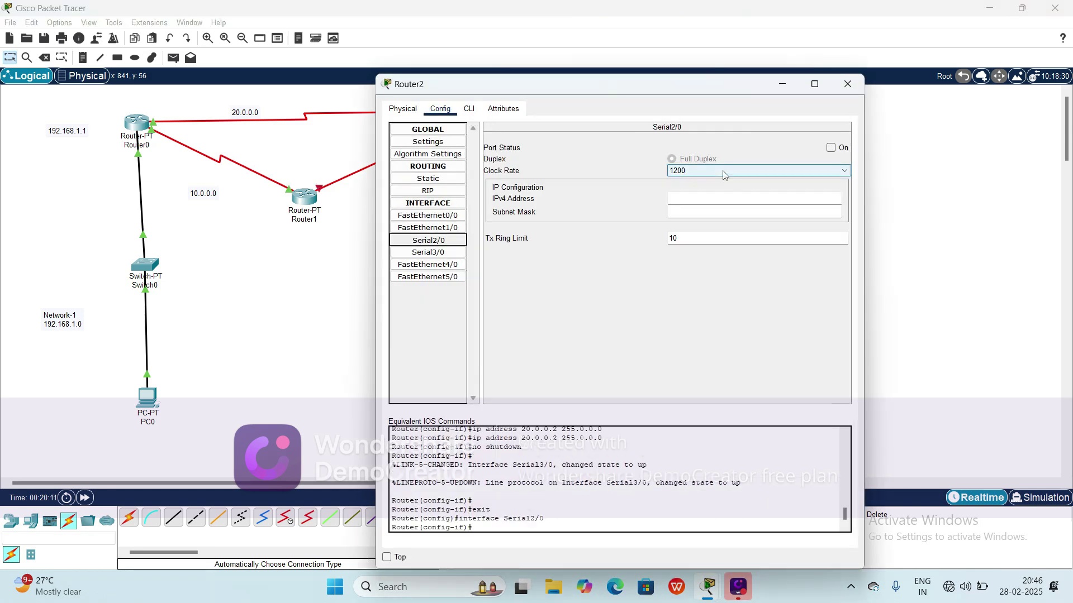
{"action": "left_click", "coordinate": [723, 171]}
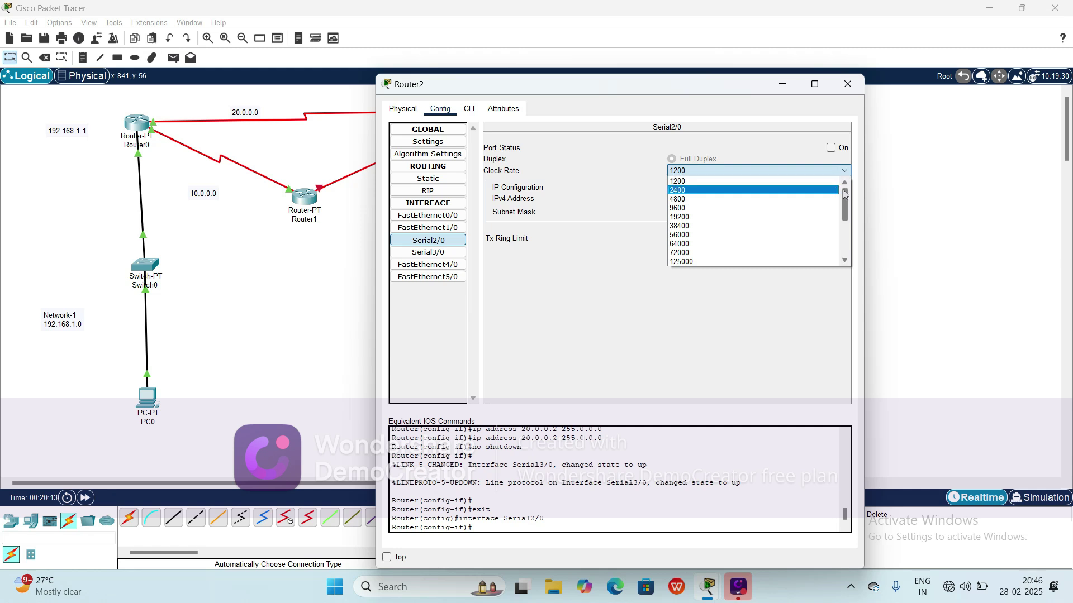
{"action": "left_click_drag", "start_coordinate": [843, 191], "coordinate": [850, 244]}
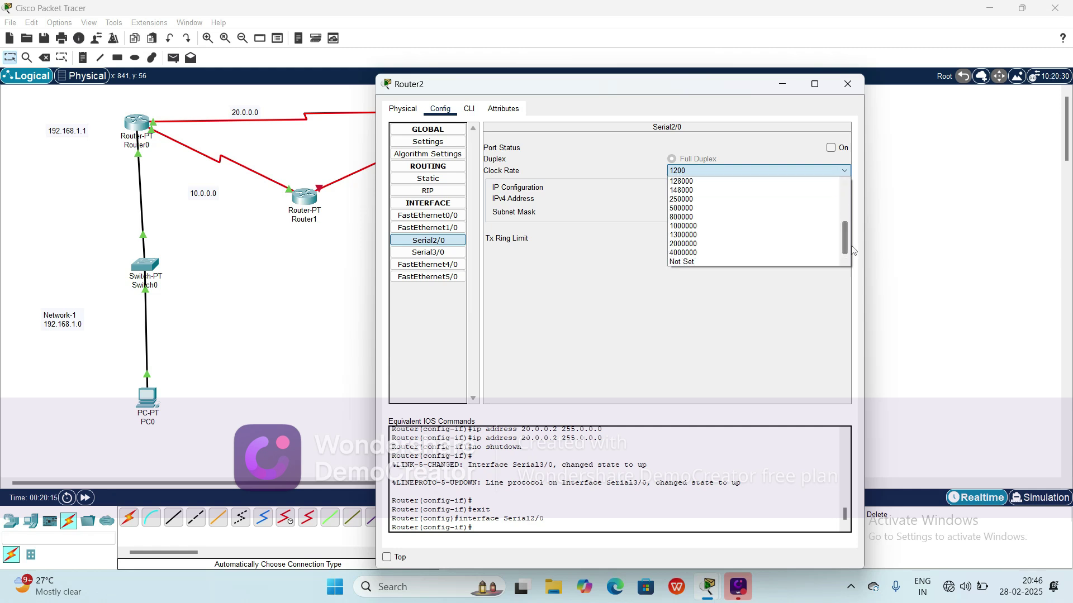
{"action": "left_click", "coordinate": [710, 264]}
- Give Router2's Serial2/0 the IPv4 address 30.0.0.1 with subnet mask 255.0.0.0, and turn the port on
{"action": "left_click", "coordinate": [733, 201]}
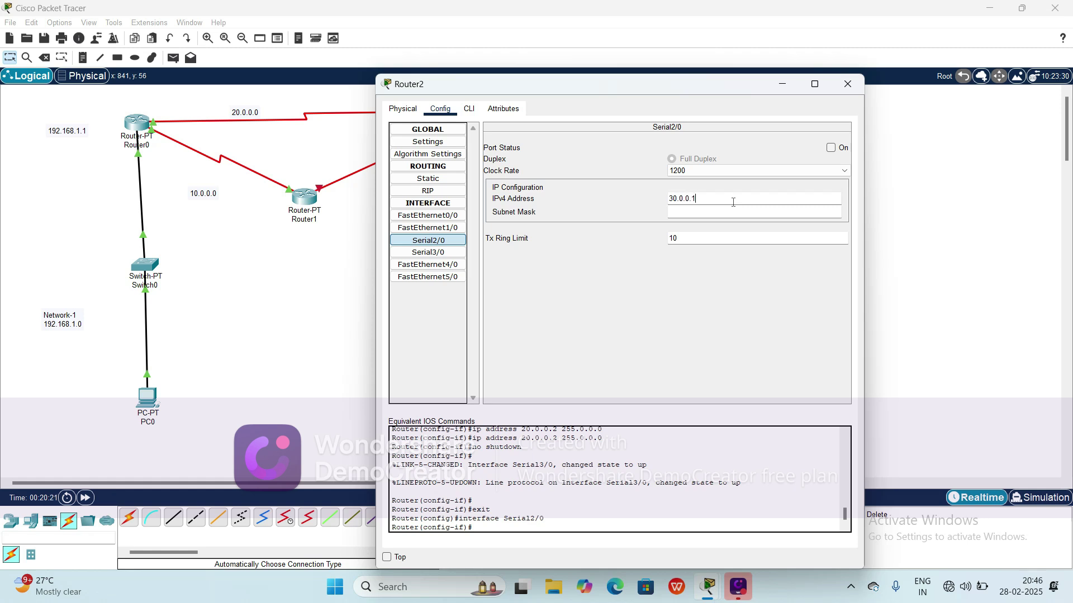
{"action": "left_click", "coordinate": [723, 215]}
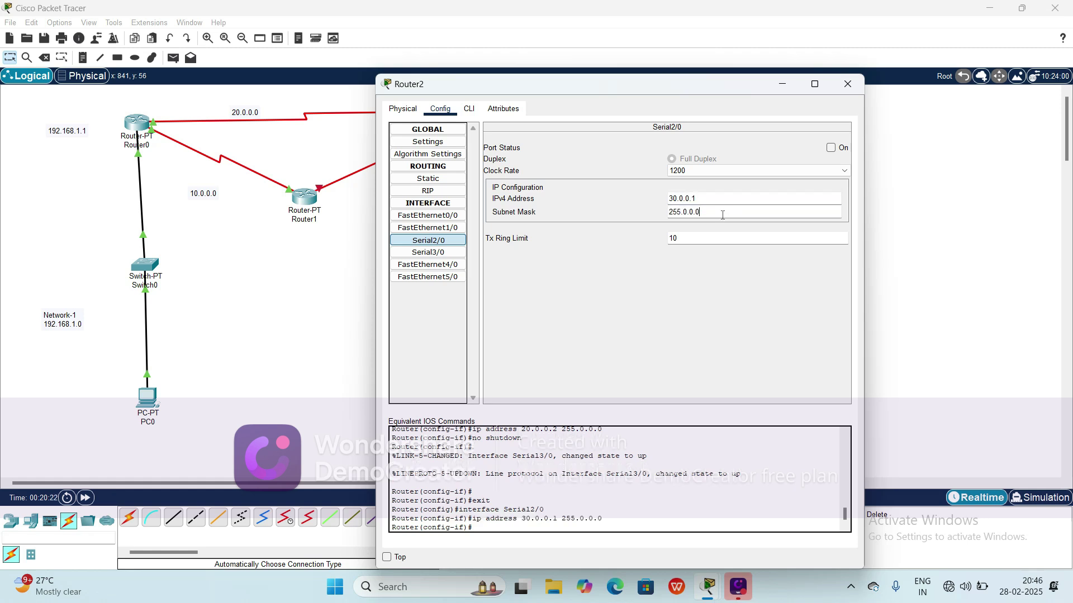
{"action": "left_click", "coordinate": [831, 148]}
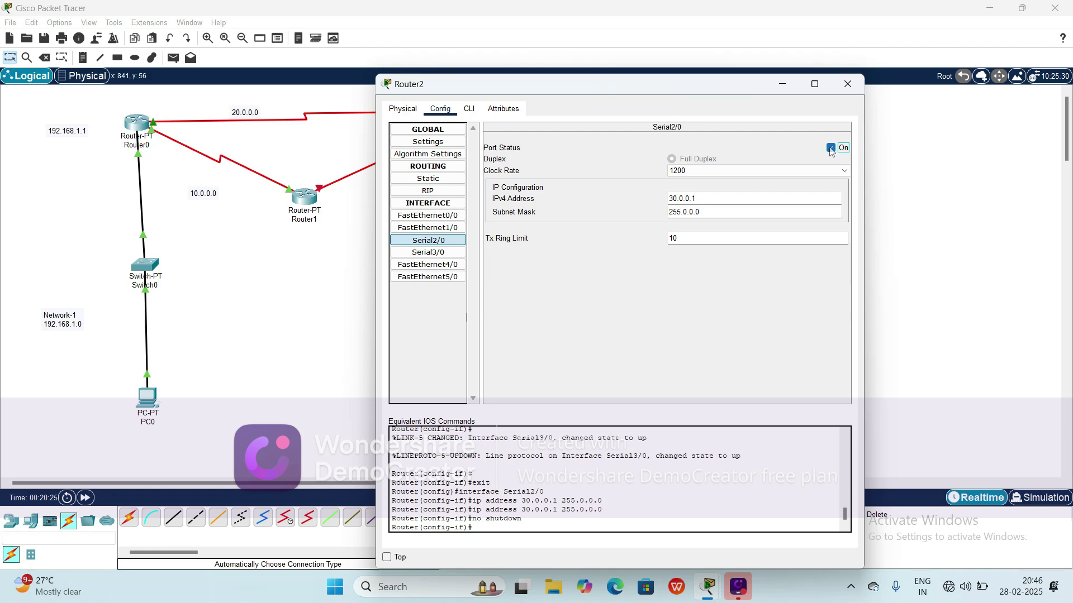
{"action": "left_click", "coordinate": [848, 85]}
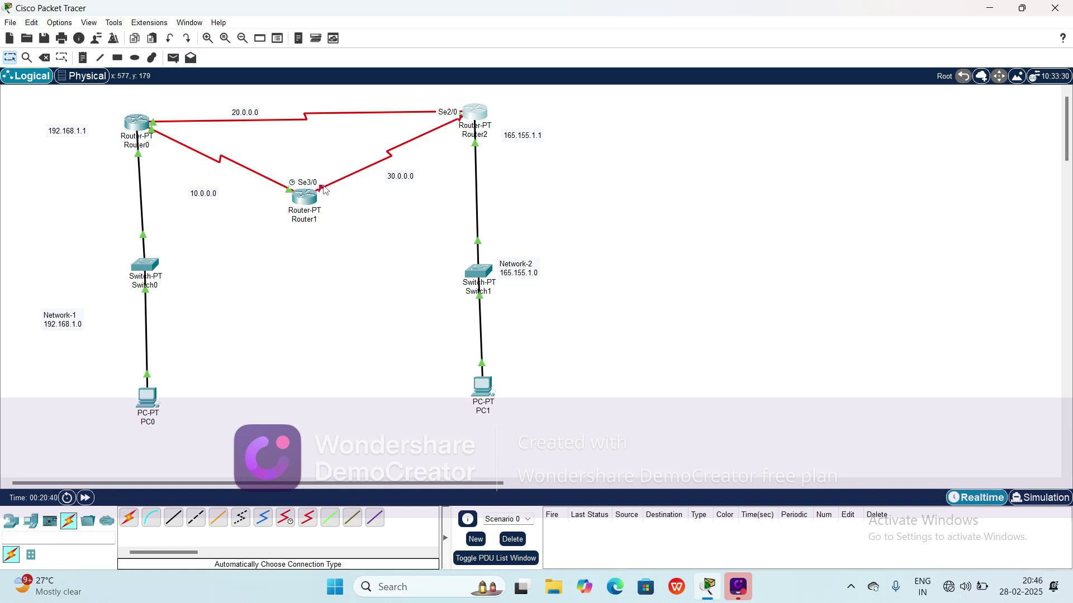
- Set the clock rate of Router1's Serial3/0 interface to 64000
{"action": "left_click", "coordinate": [305, 197]}
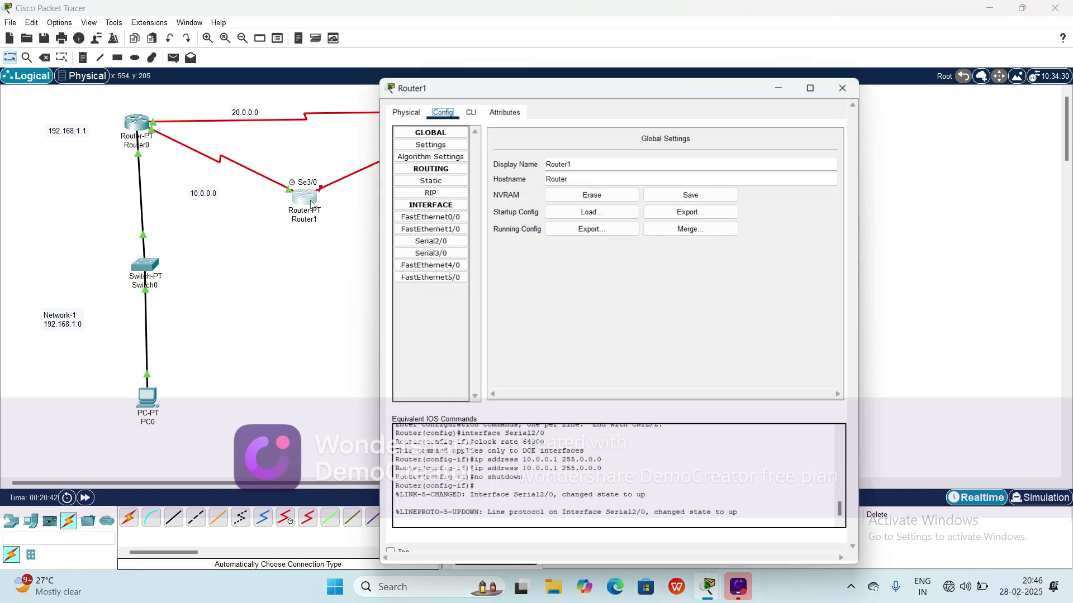
{"action": "left_click", "coordinate": [428, 252]}
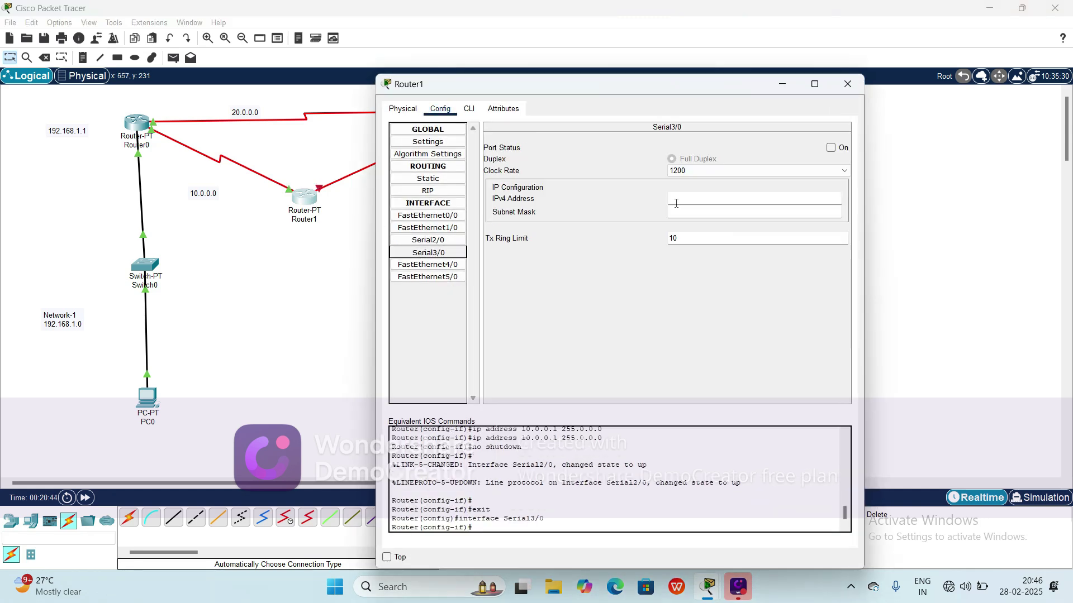
{"action": "left_click", "coordinate": [716, 167]}
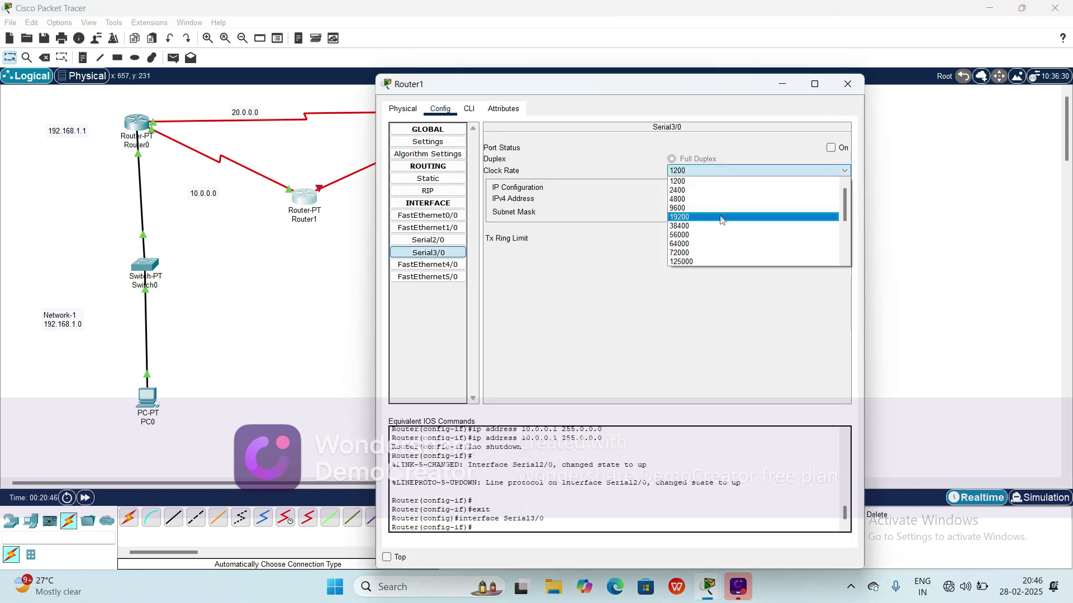
{"action": "left_click", "coordinate": [711, 244]}
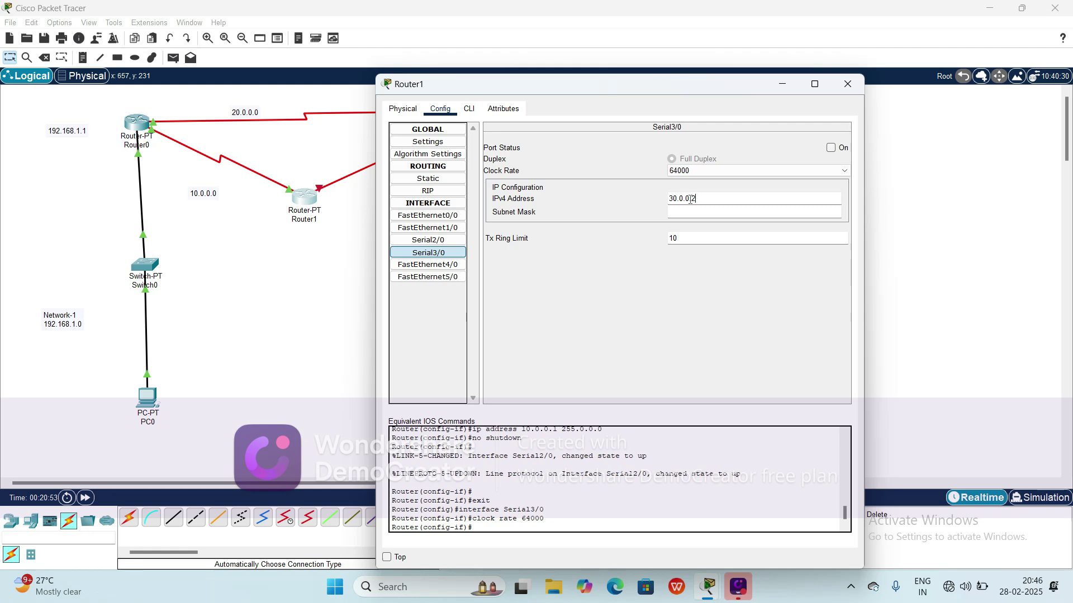
- Give Router1's Serial3/0 the IPv4 address 30.0.0.2 with subnet mask 255.0.0.0, and turn the port on
{"action": "left_click", "coordinate": [681, 213]}
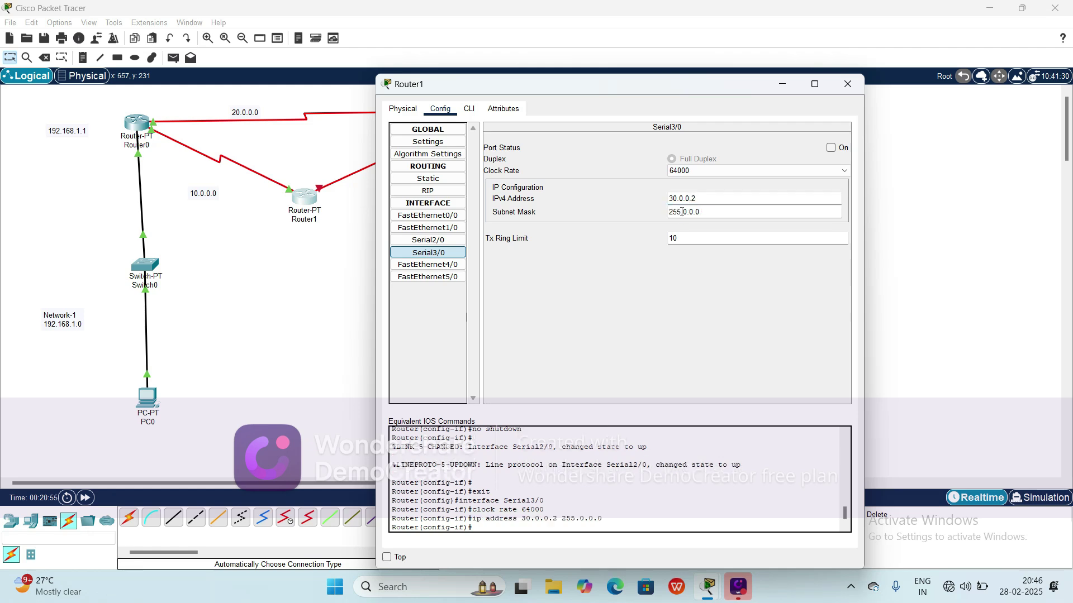
{"action": "left_click", "coordinate": [832, 148]}
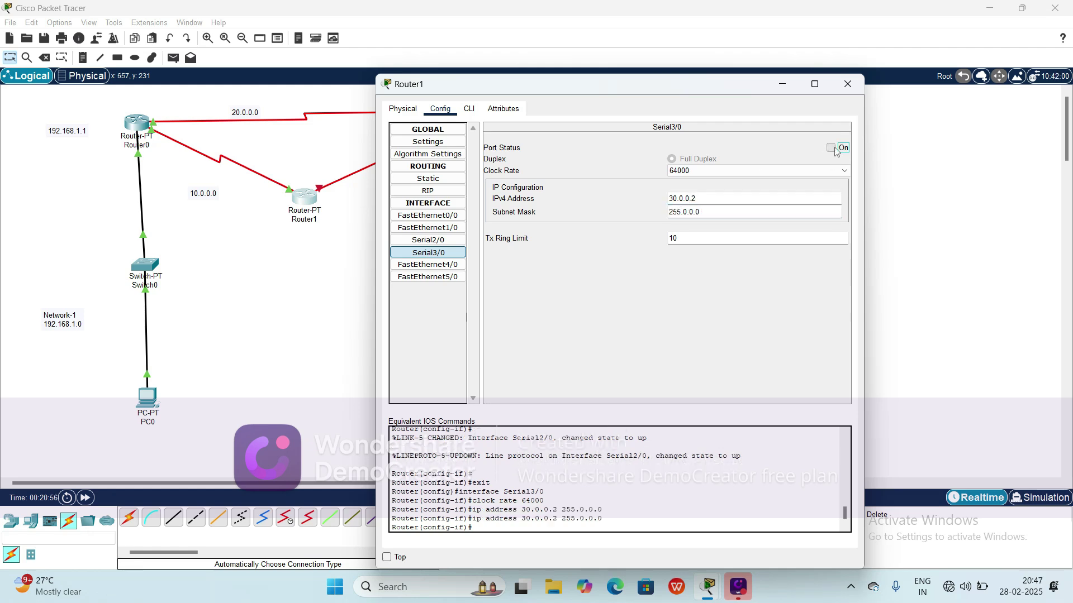
{"action": "left_click", "coordinate": [848, 85]}
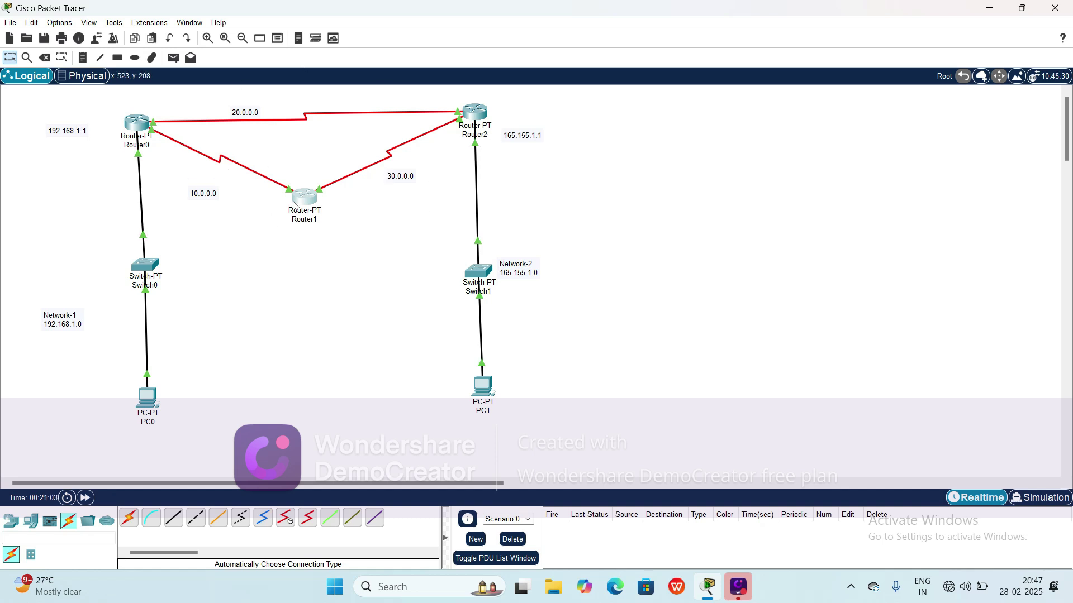
- Send a simple PDU from PC0 to Router0 to test their connection
{"action": "mouse_move", "coordinate": [294, 205]}
{"action": "left_click", "coordinate": [174, 59]}
{"action": "left_click", "coordinate": [140, 394]}
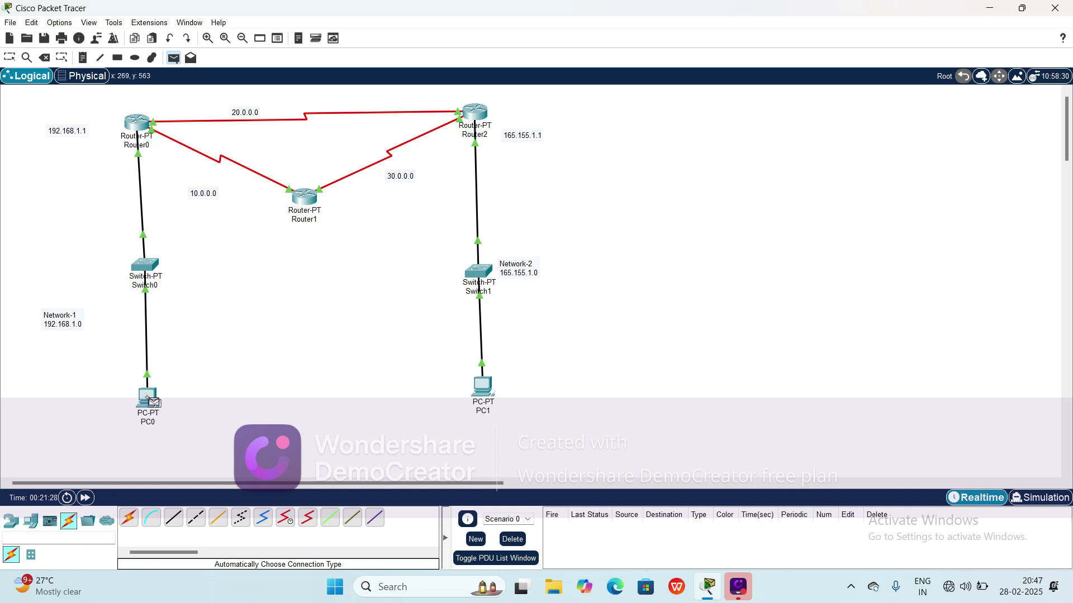
{"action": "left_click", "coordinate": [131, 118]}
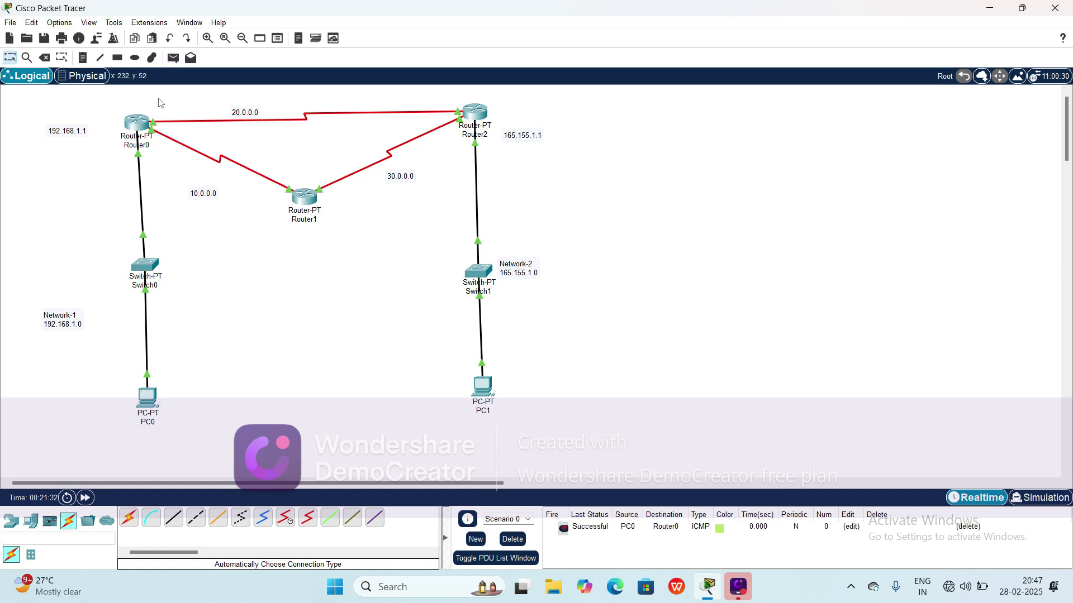
- Play the PC0 to Router0 packet exchange in simulation mode and return to realtime mode
{"action": "left_click", "coordinate": [1040, 498]}
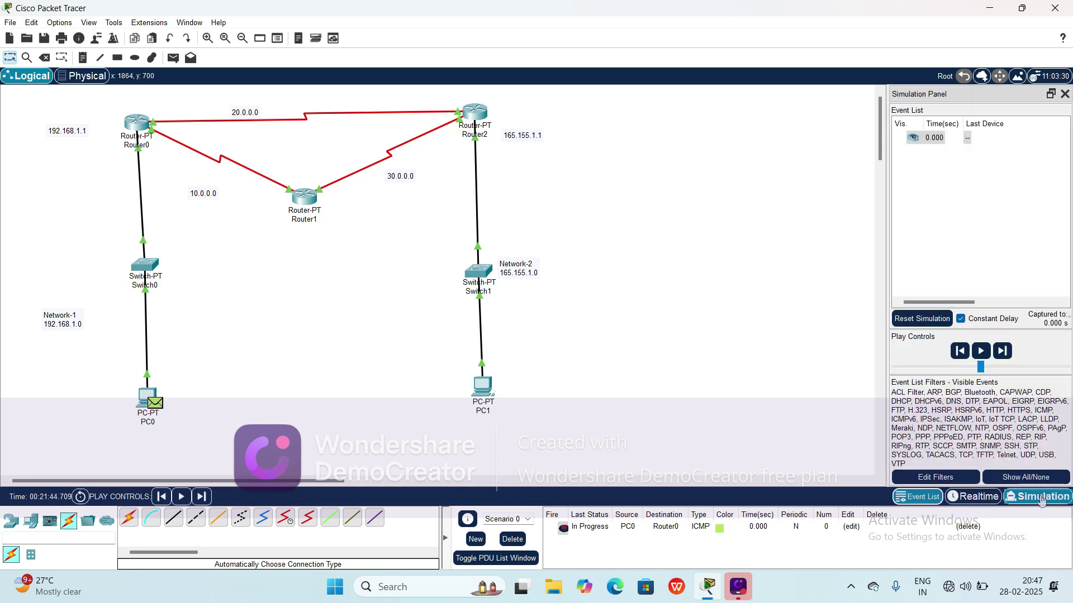
{"action": "left_click", "coordinate": [982, 351]}
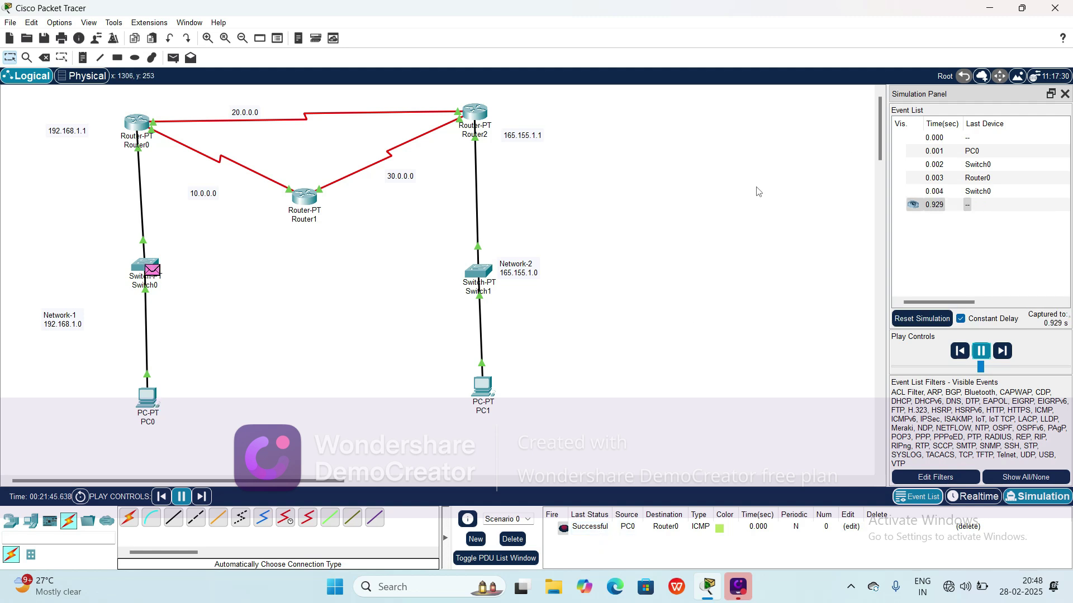
{"action": "left_click", "coordinate": [975, 497]}
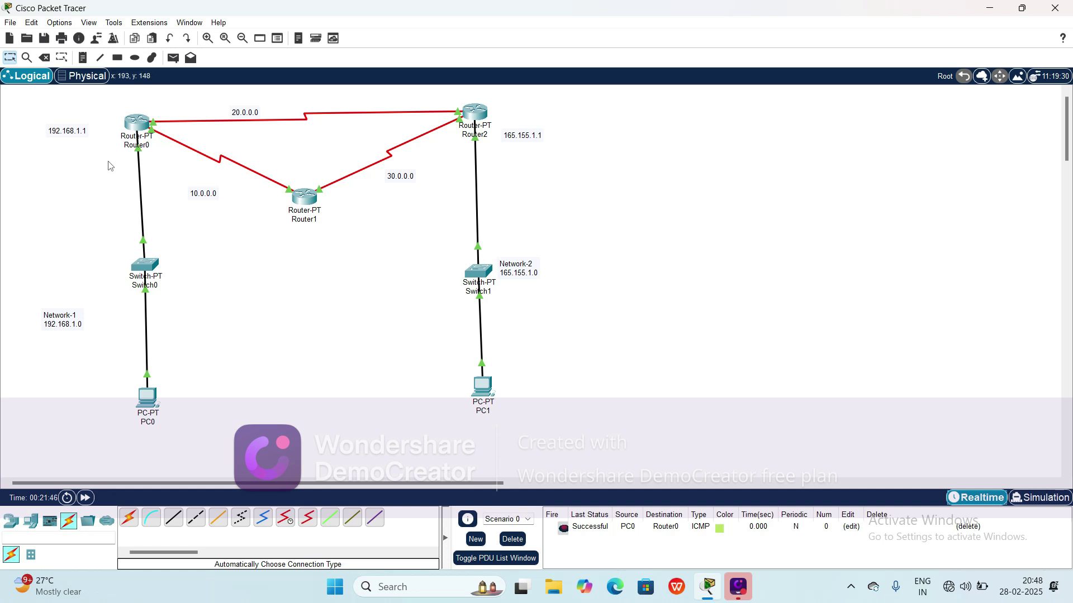
- Send a simple PDU from PC1 to Router2 to test their connection
{"action": "left_click", "coordinate": [174, 58]}
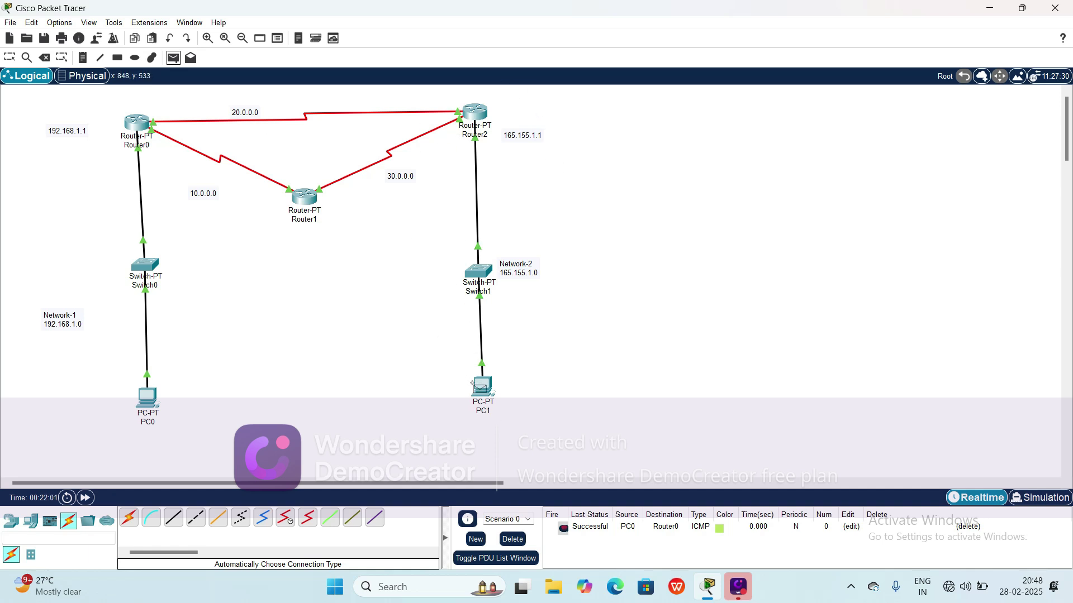
{"action": "mouse_move", "coordinate": [474, 381]}
{"action": "left_click", "coordinate": [483, 386]}
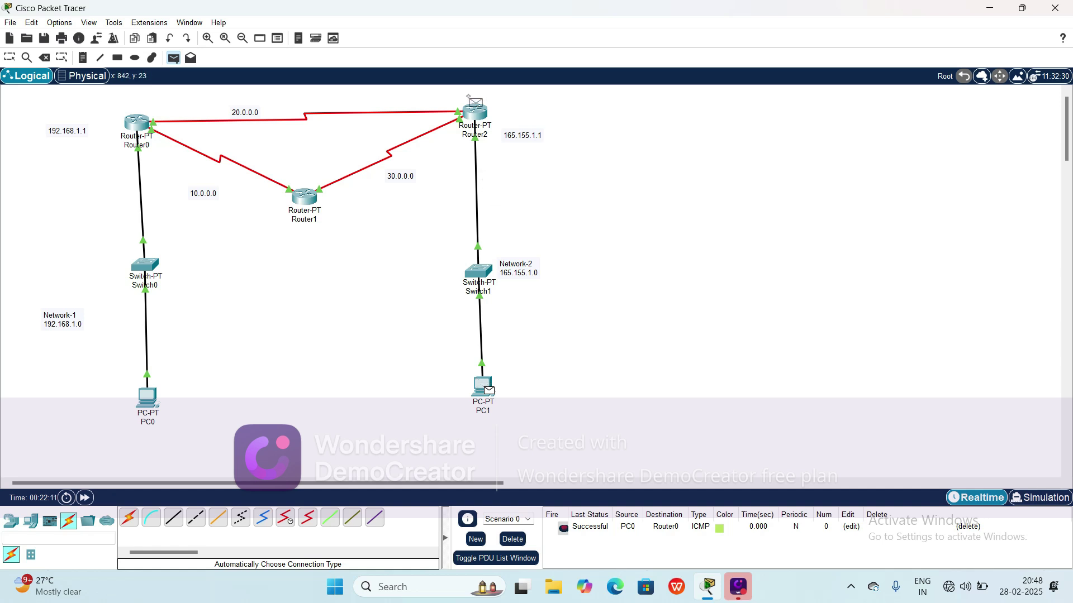
{"action": "left_click", "coordinate": [476, 113]}
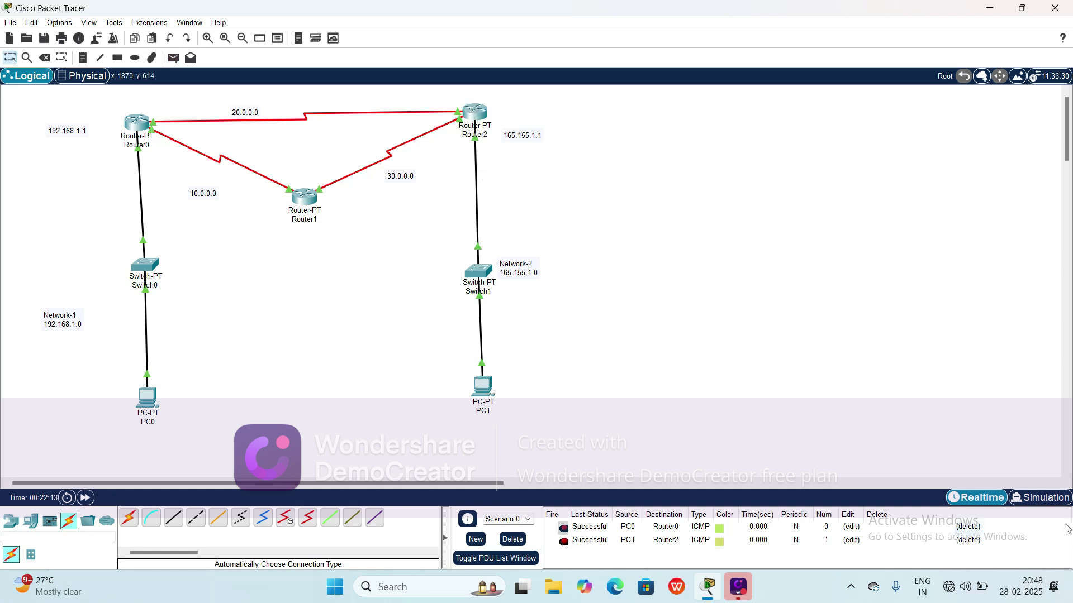
- Play the PC0 to Router0 and PC1 to Router2 packet exchanges together in simulation mode, and return to realtime mode
{"action": "left_click", "coordinate": [1038, 497]}
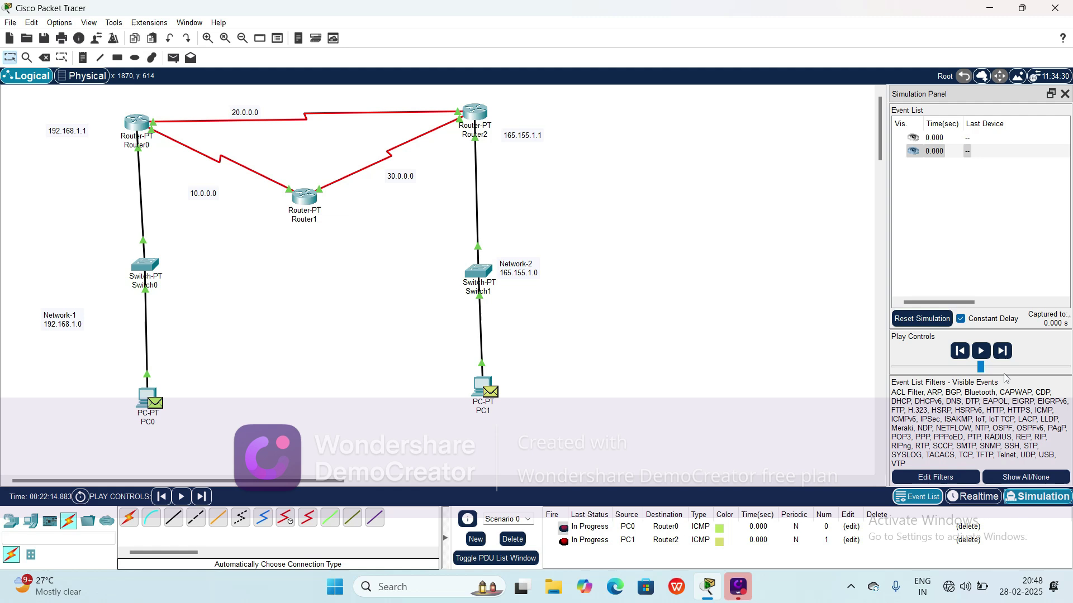
{"action": "left_click", "coordinate": [982, 351]}
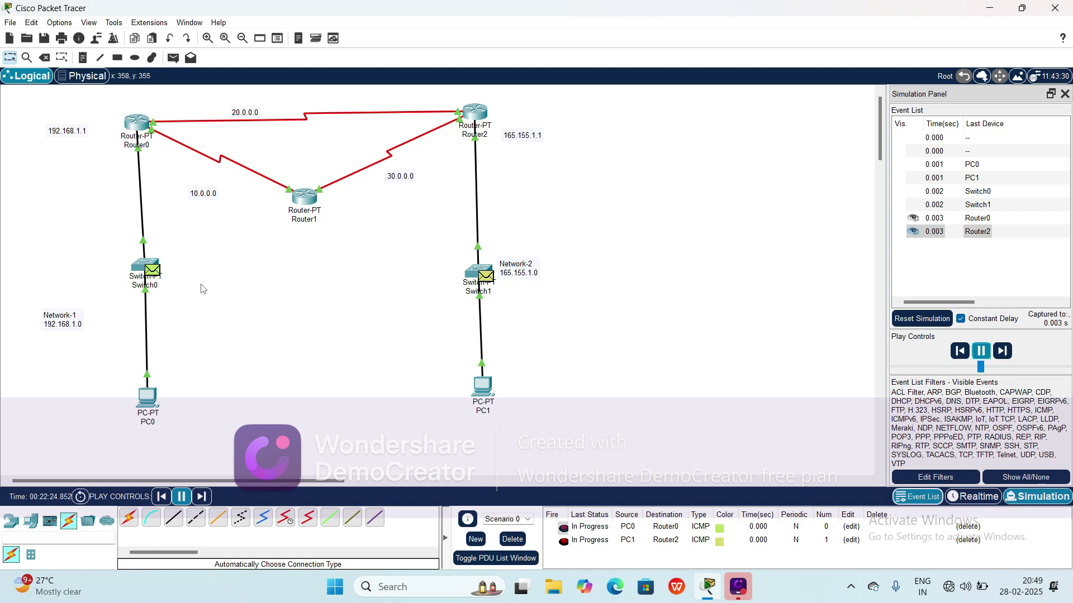
{"action": "left_click", "coordinate": [982, 497]}
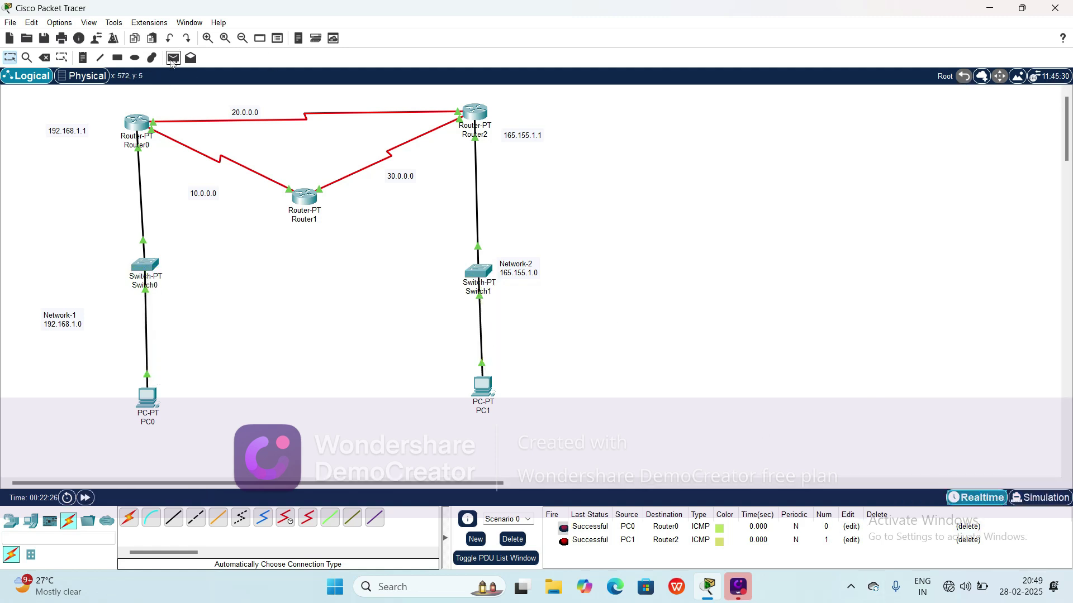
- Send a simple PDU from PC0 to PC1 to test the connection between the two networks
{"action": "left_click", "coordinate": [174, 60]}
{"action": "left_click", "coordinate": [143, 392]}
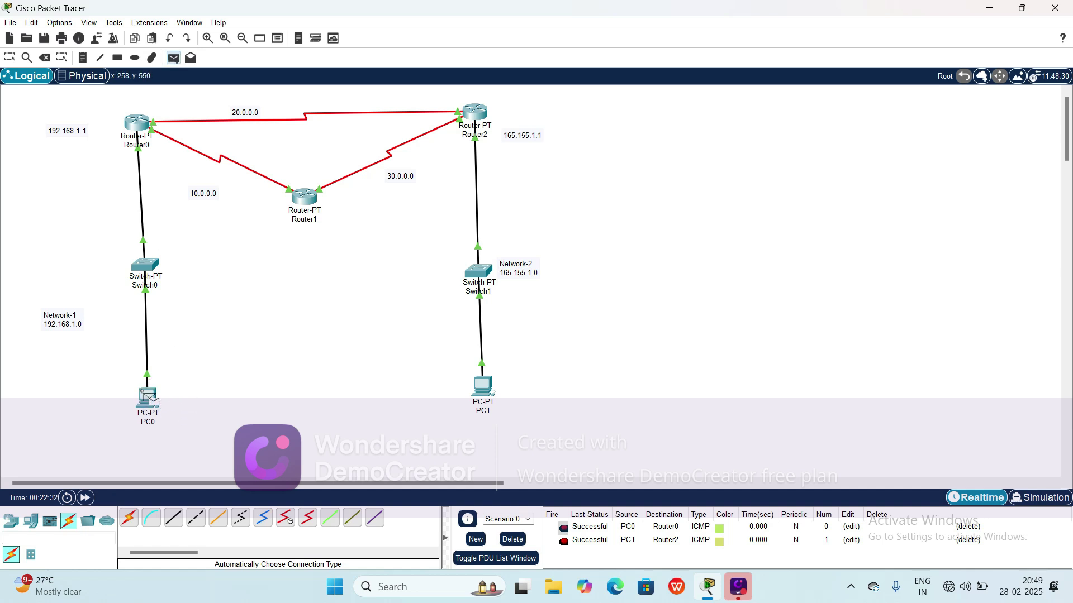
{"action": "left_click", "coordinate": [482, 383]}
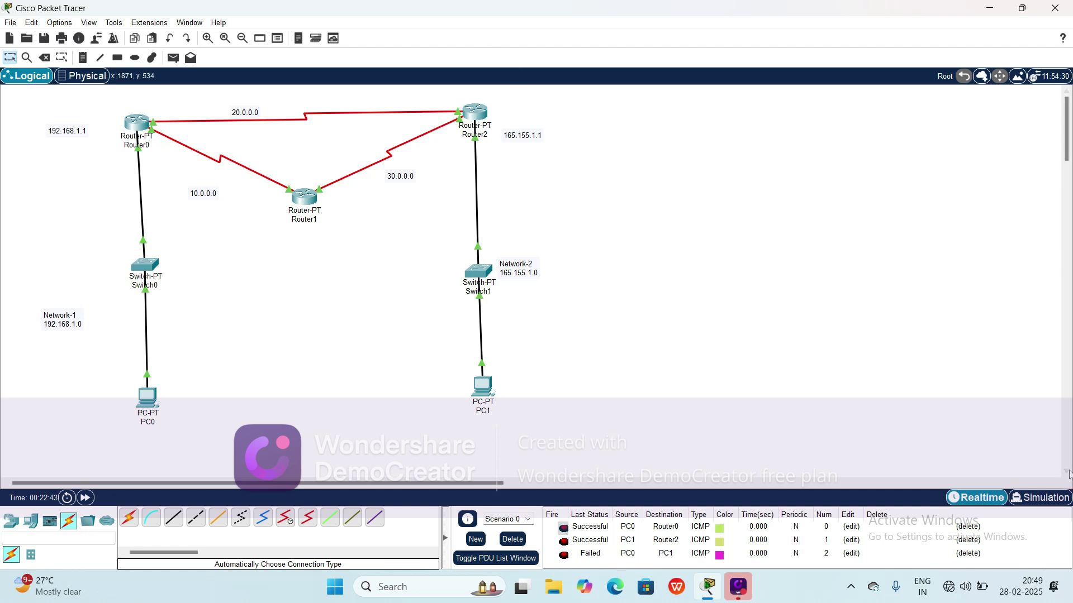
- Play all three packet exchanges, including PC0 to PC1, in simulation mode, and return to realtime mode
{"action": "left_click", "coordinate": [1043, 497]}
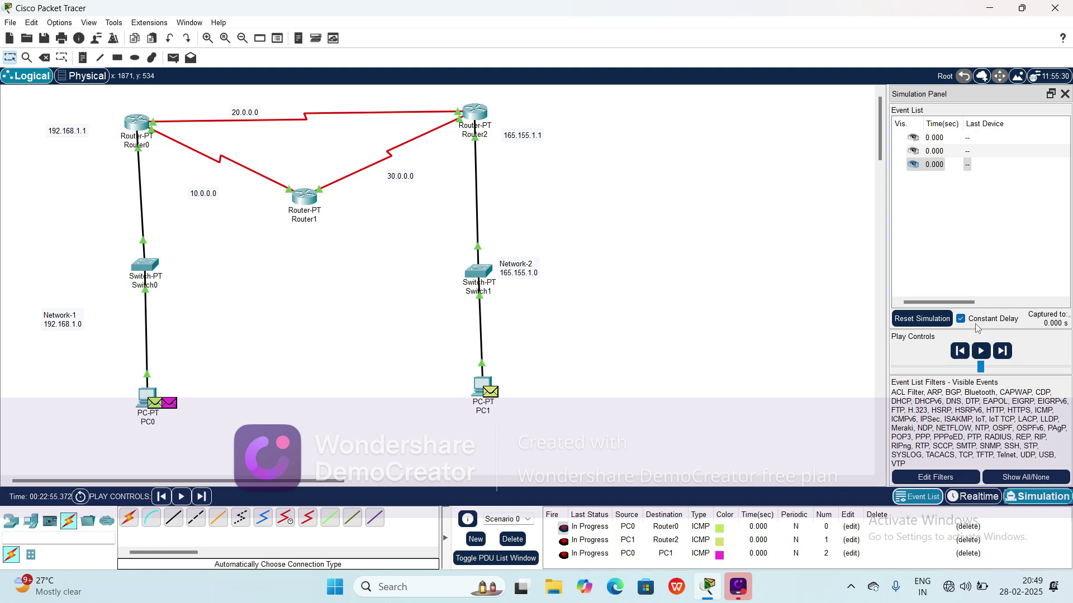
{"action": "left_click", "coordinate": [980, 352]}
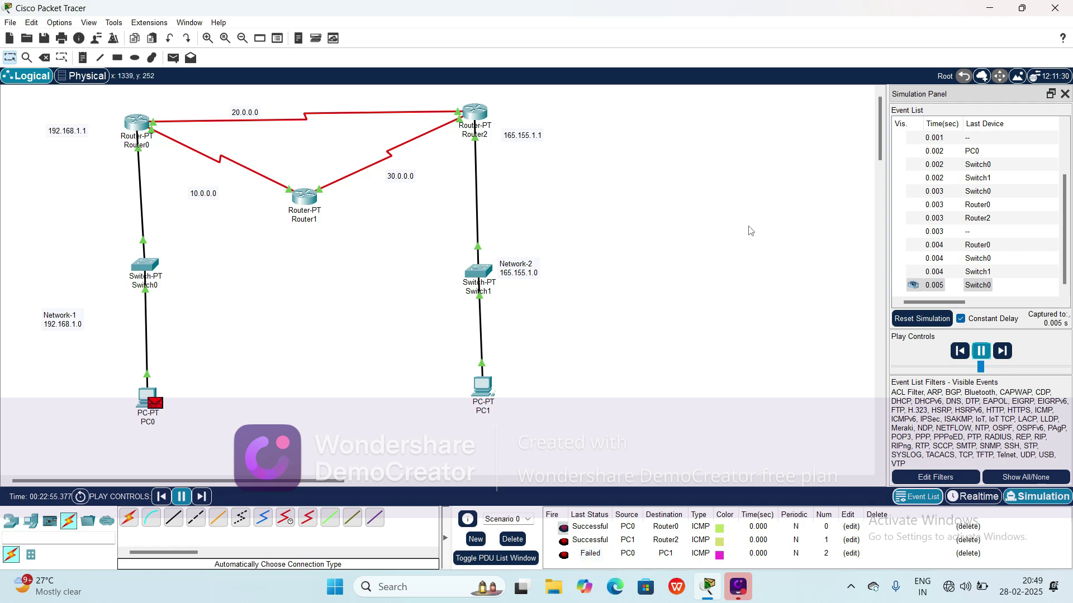
{"action": "left_click", "coordinate": [975, 497]}
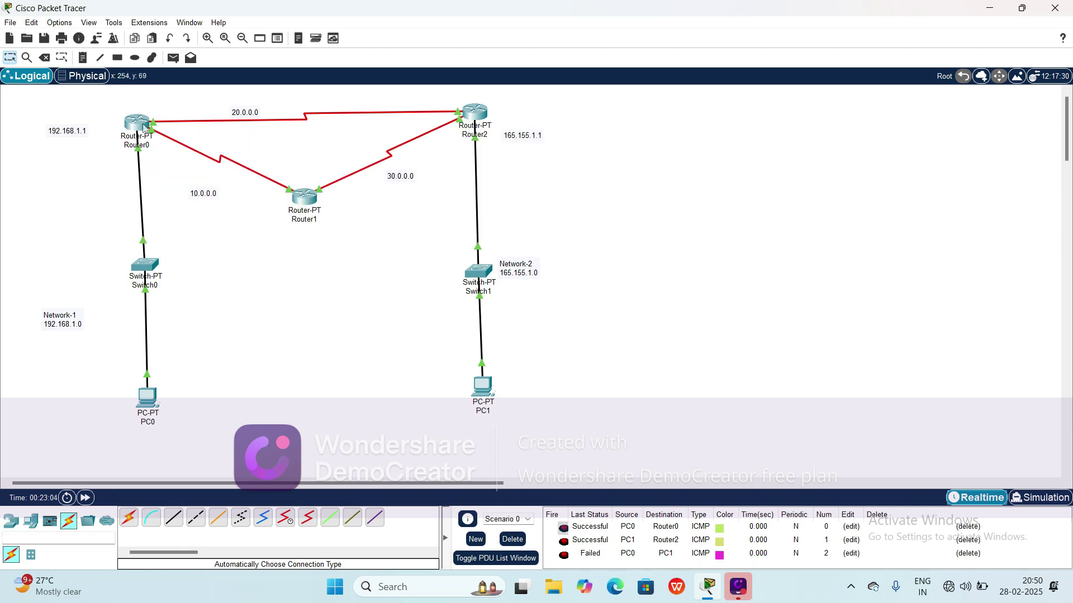
- In Router0's command line, leave interface configuration and start OSPF process 1 with router ospf 1
{"action": "mouse_move", "coordinate": [143, 127]}
{"action": "mouse_move", "coordinate": [314, 208]}
{"action": "left_click", "coordinate": [139, 130]}
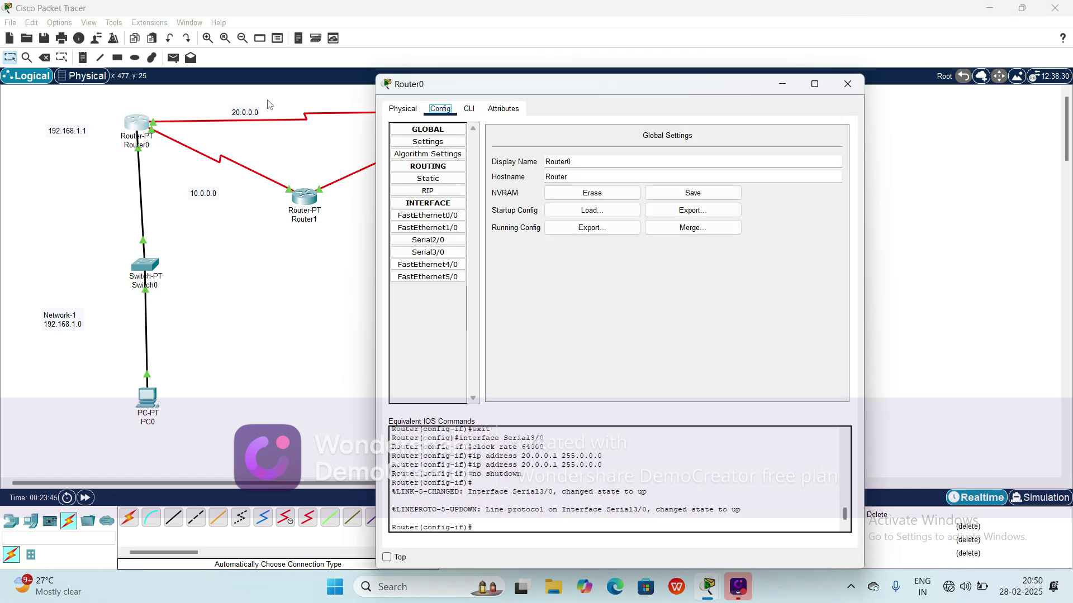
{"action": "left_click", "coordinate": [473, 109]}
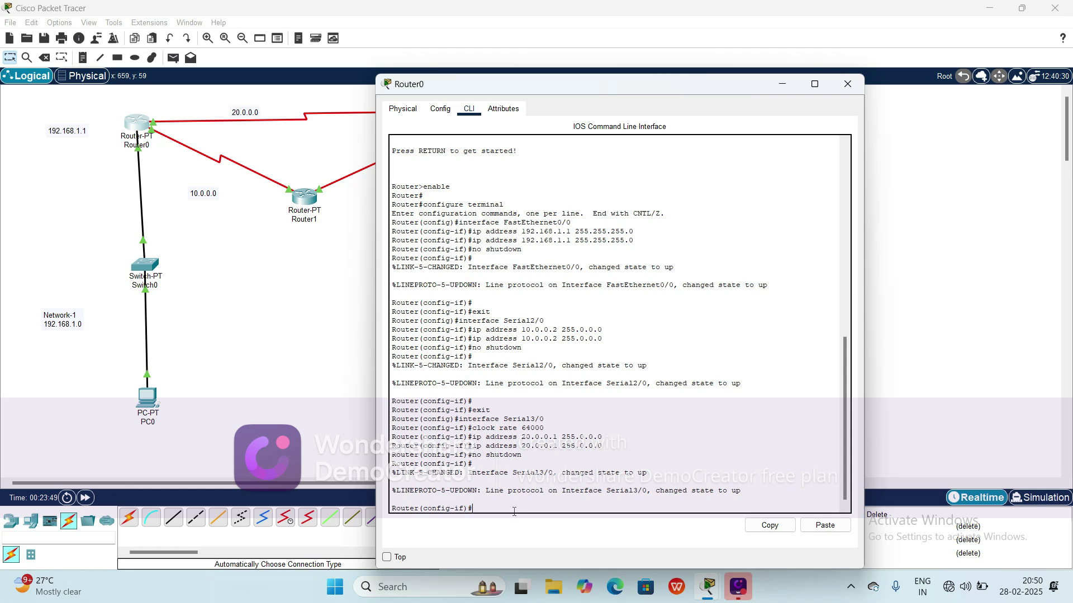
{"action": "type", "text": "exit"}
{"action": "key", "text": "Return"}
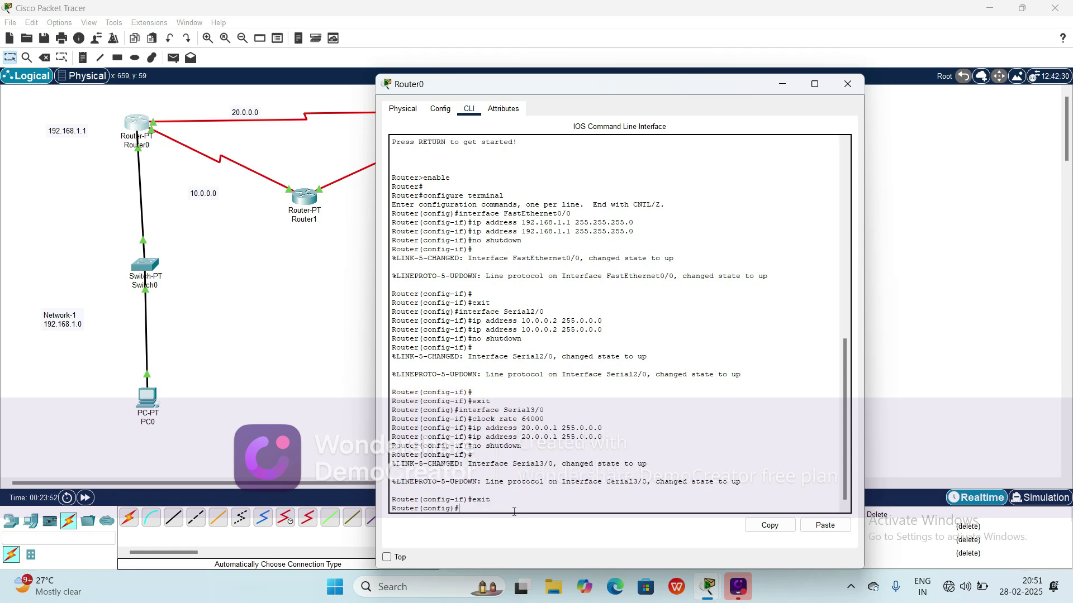
{"action": "type", "text": "router ospf 1"}
{"action": "key", "text": "Return"}
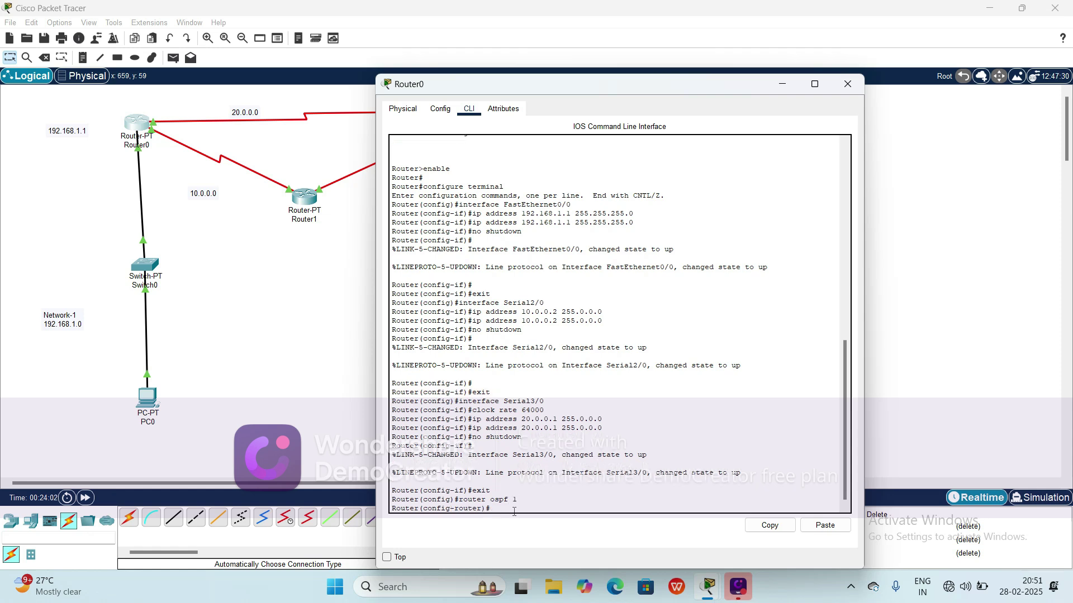
- Add network 192.168.1.0 with wildcard 0.0.0.255 in area 0 to Router0's OSPF process
{"action": "type", "text": "network 192.168.1."}
{"action": "type", "text": "0"}
{"action": "type", "text": "0.0.0.255 area 0"}
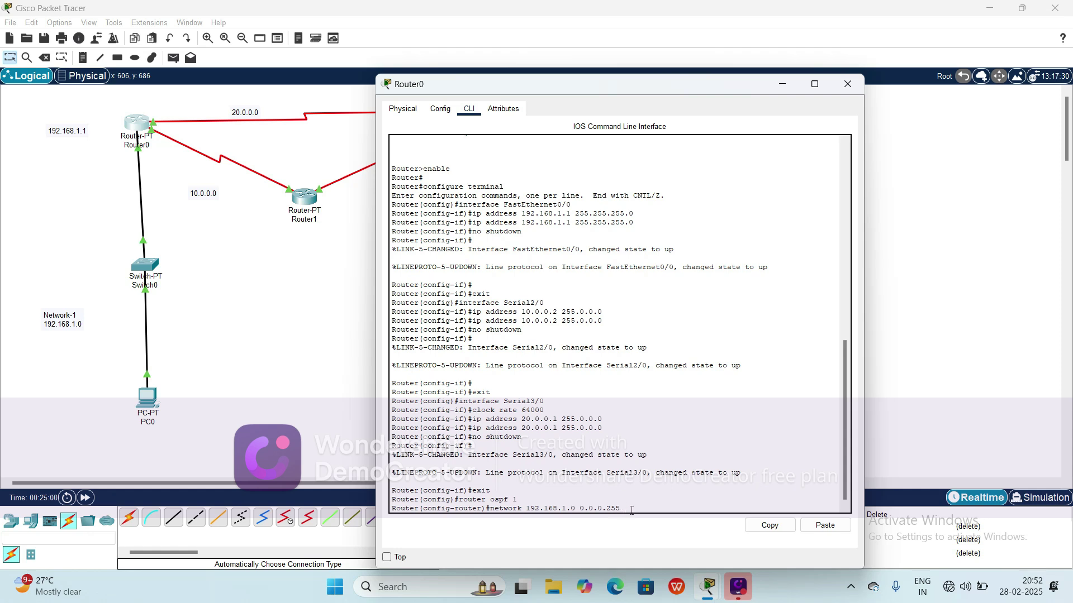
{"action": "type", "text": "area 0"}
{"action": "key", "text": "Return"}
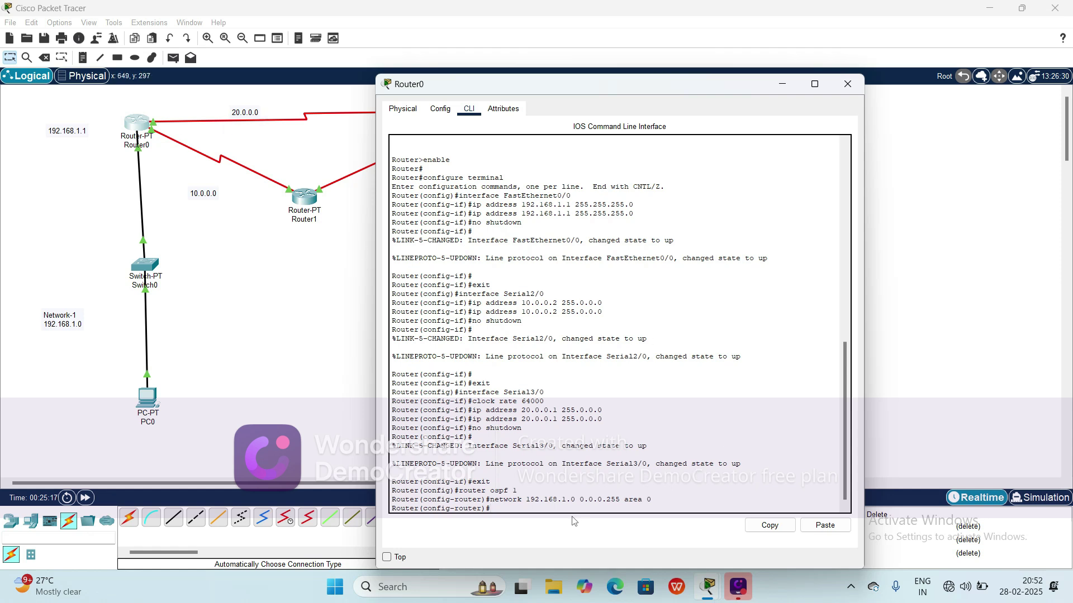
- Add network 10.0.0.0 with mask 255.255.255.0 in area 0 to Router0's OSPF process
{"action": "type", "text": "network 10.0.0."}
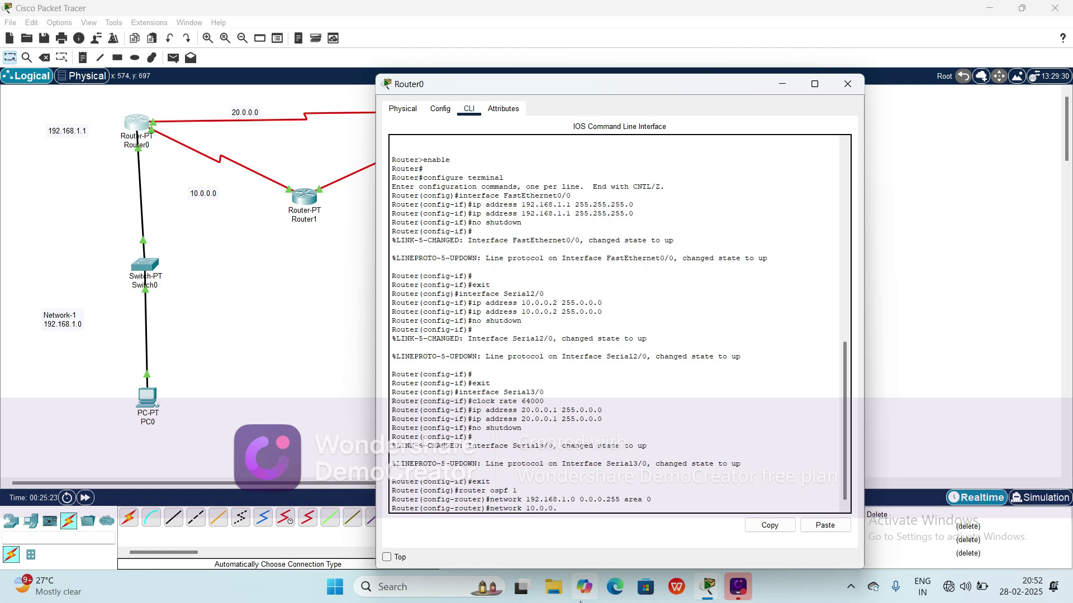
{"action": "type", "text": "0 2"}
{"action": "type", "text": "55"}
{"action": "type", "text": ".255.0 area"}
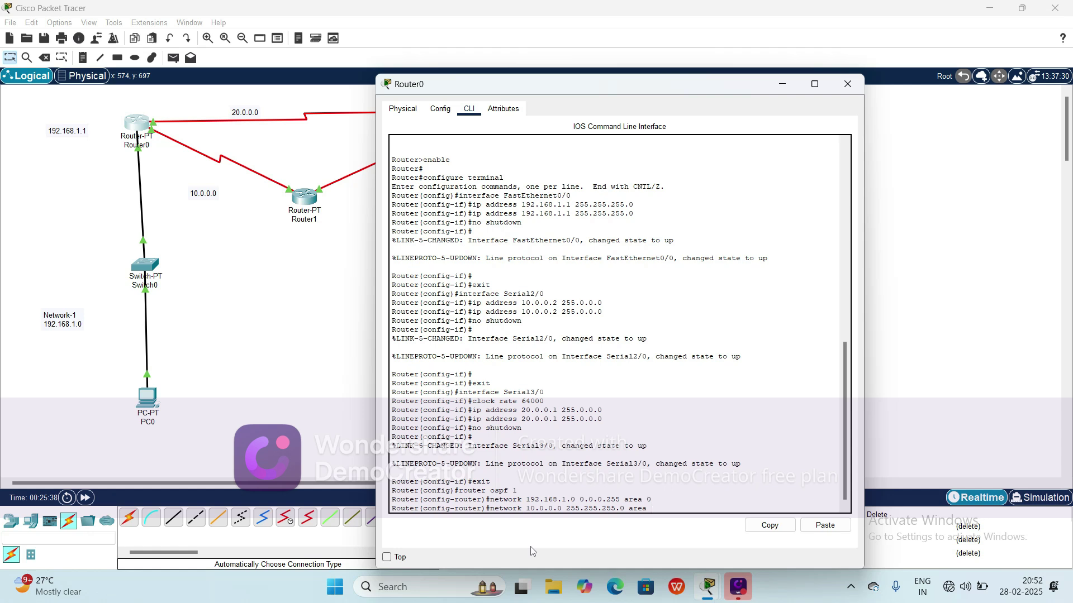
{"action": "type", "text": " 0"}
{"action": "key", "text": "Return"}
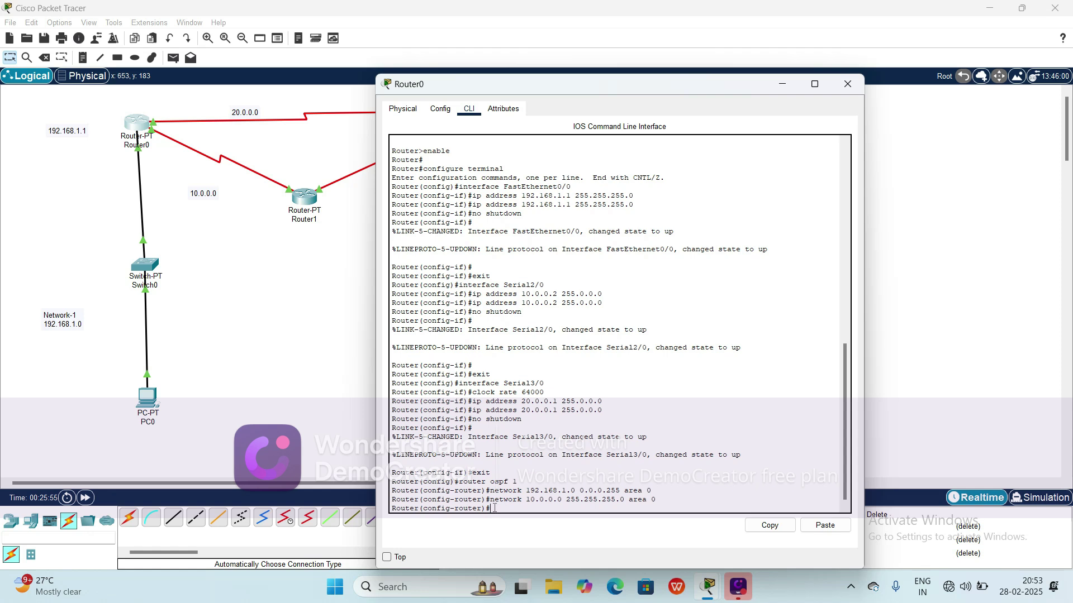
- Add network 20.0.0.0 255.255.255.0 area 0 to Router0's OSPF process, exit router configuration and close Router0
{"action": "type", "text": "n"}
{"action": "type", "text": "twork 20.0.0.0"}
{"action": "type", "text": "55.255.255.0 area 0"}
{"action": "key", "text": "Return"}
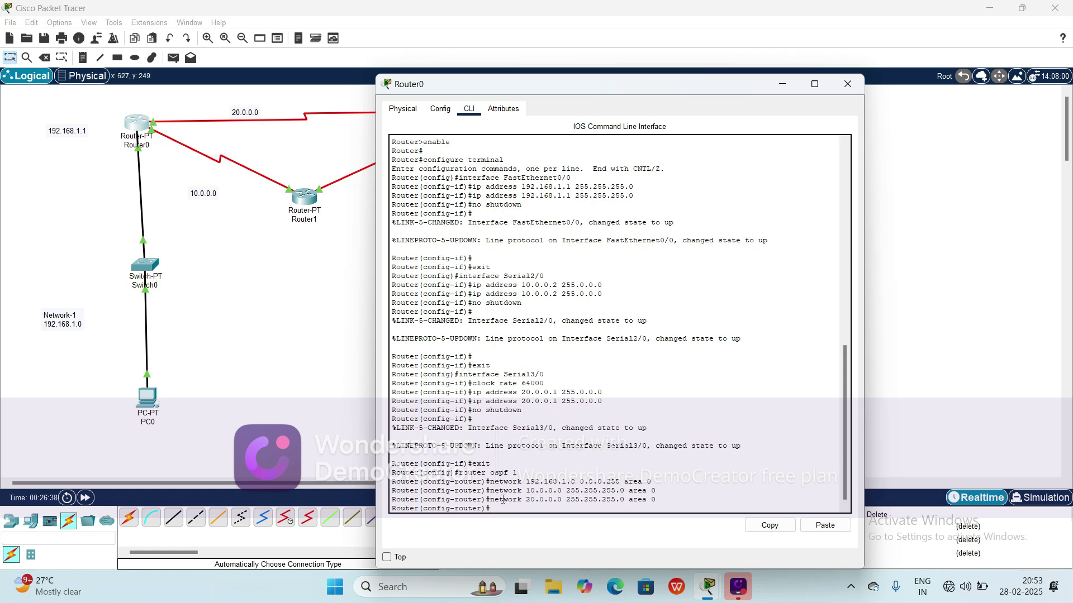
{"action": "type", "text": "exit"}
{"action": "key", "text": "Return"}
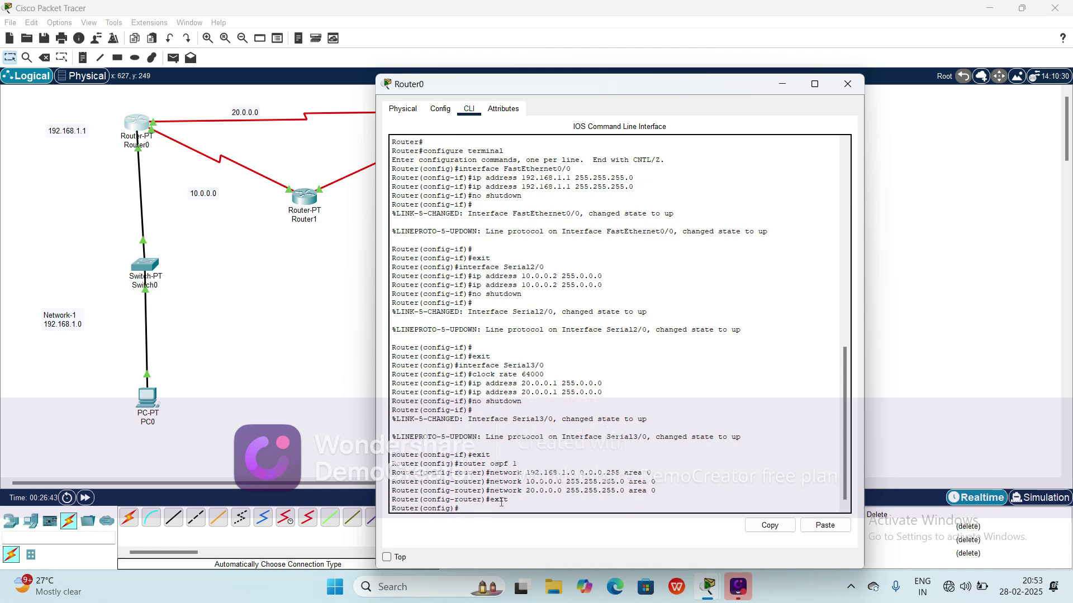
{"action": "left_click", "coordinate": [859, 91]}
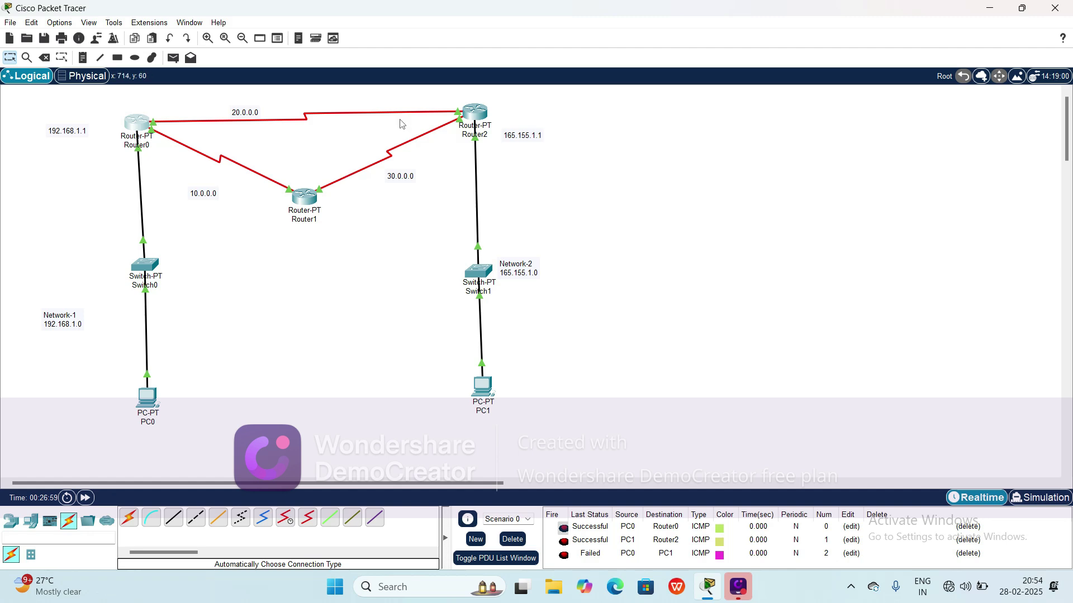
- Start OSPF process 1 in Router1's command line and add network 10.0.0.0 255.255.255.0 in area 0
{"action": "left_click", "coordinate": [311, 194]}
{"action": "left_click", "coordinate": [469, 108]}
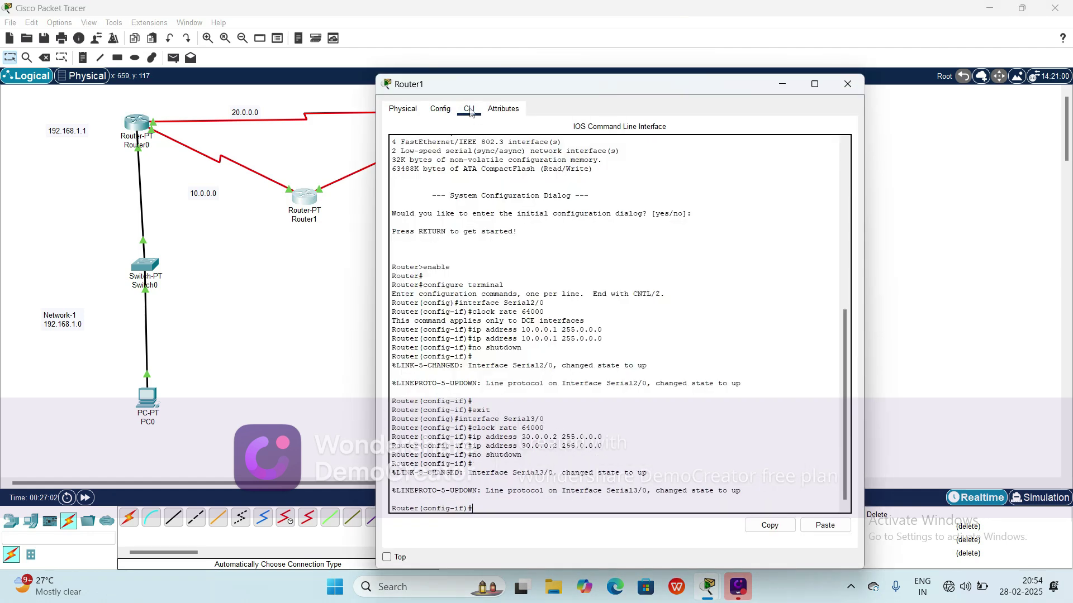
{"action": "type", "text": "exit"}
{"action": "key", "text": "Return"}
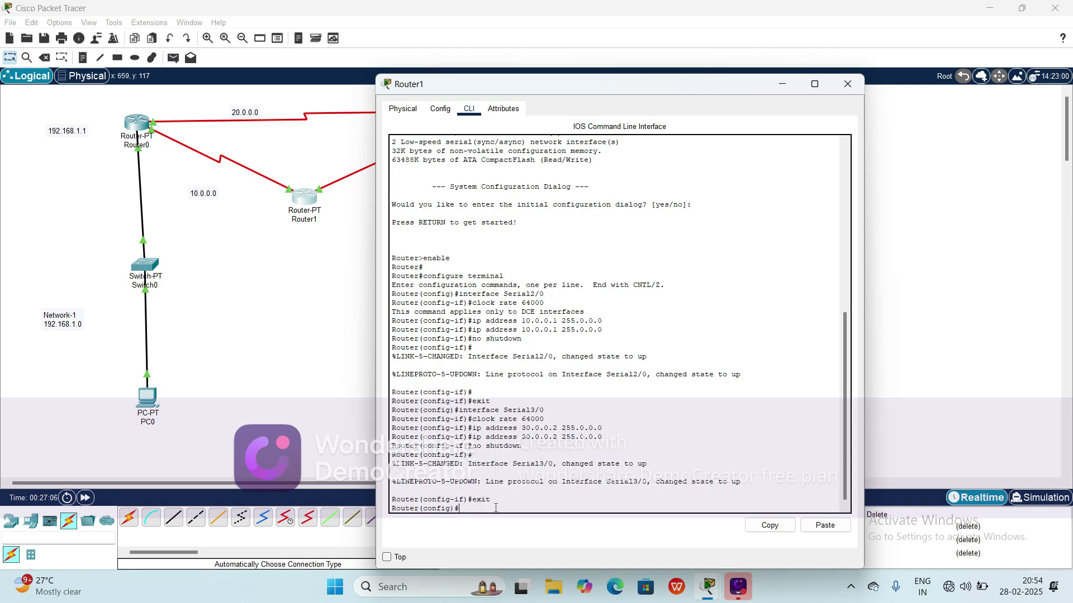
{"action": "type", "text": "router ospf 1"}
{"action": "key", "text": "Return"}
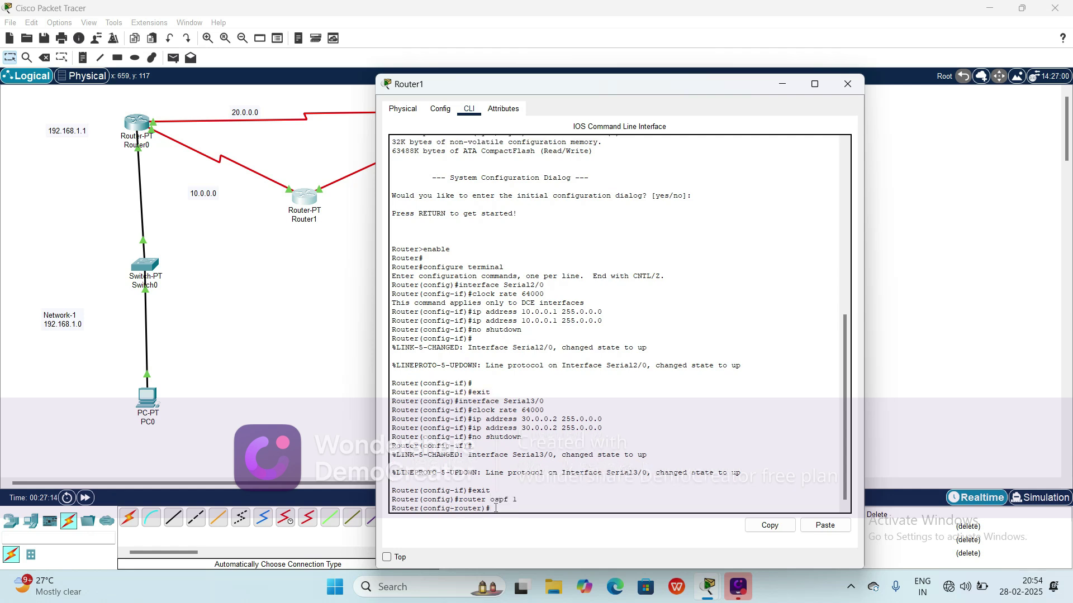
{"action": "type", "text": "netwo"}
{"action": "type", "text": "10.0.0.0 255.255.255.0 area 0"}
{"action": "key", "text": "Return"}
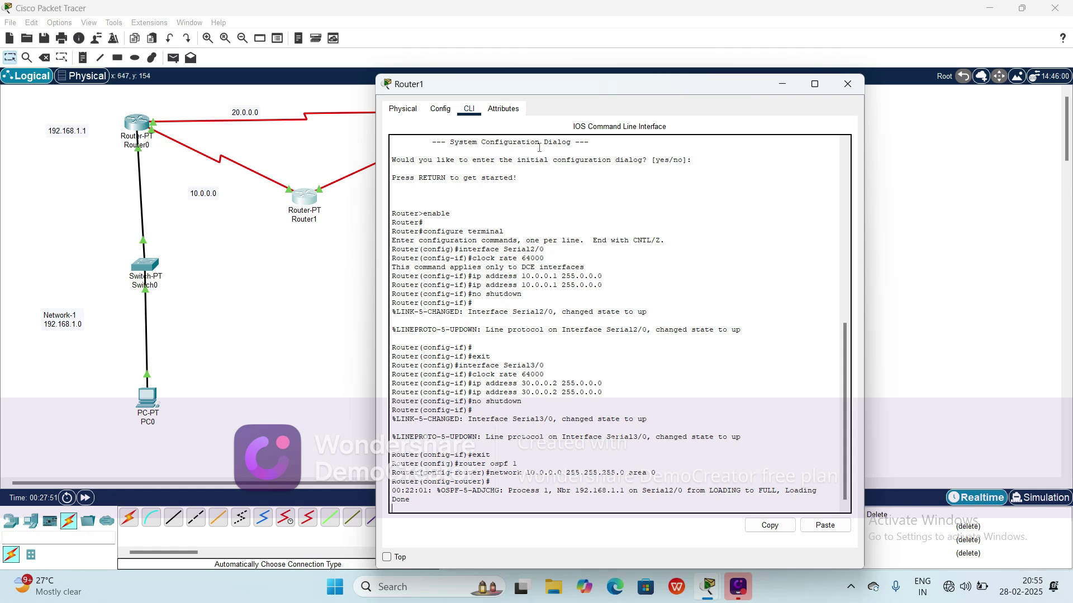
- Add network 30.0.0.0 255.255.255.0 area 0 to Router1's OSPF process, exit router configuration and close Router1
{"action": "left_click_drag", "start_coordinate": [566, 94], "coordinate": [672, 103]}
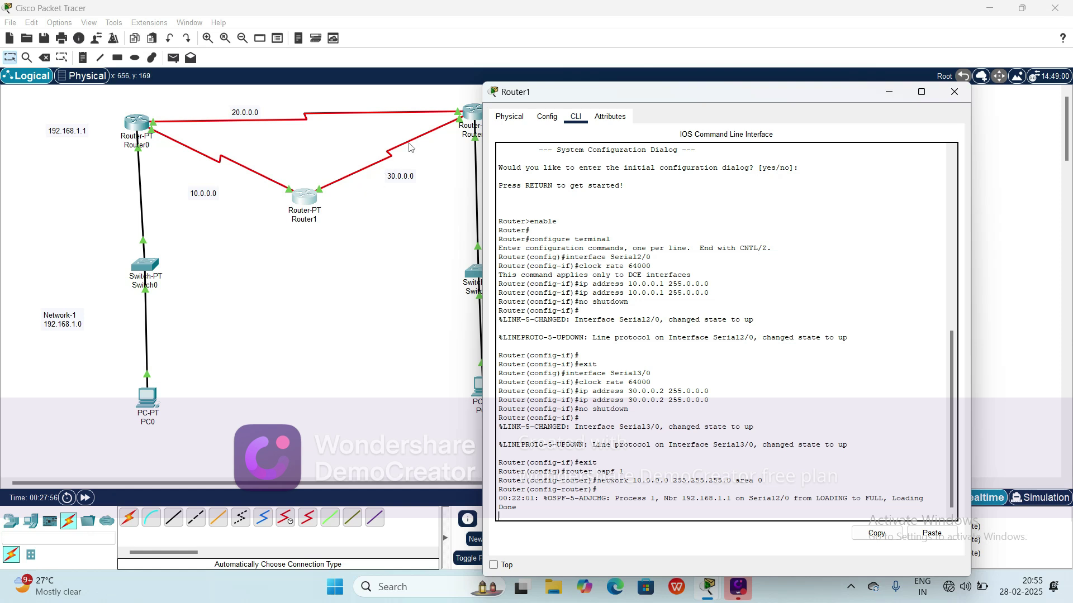
{"action": "left_click_drag", "start_coordinate": [706, 92], "coordinate": [673, 50]}
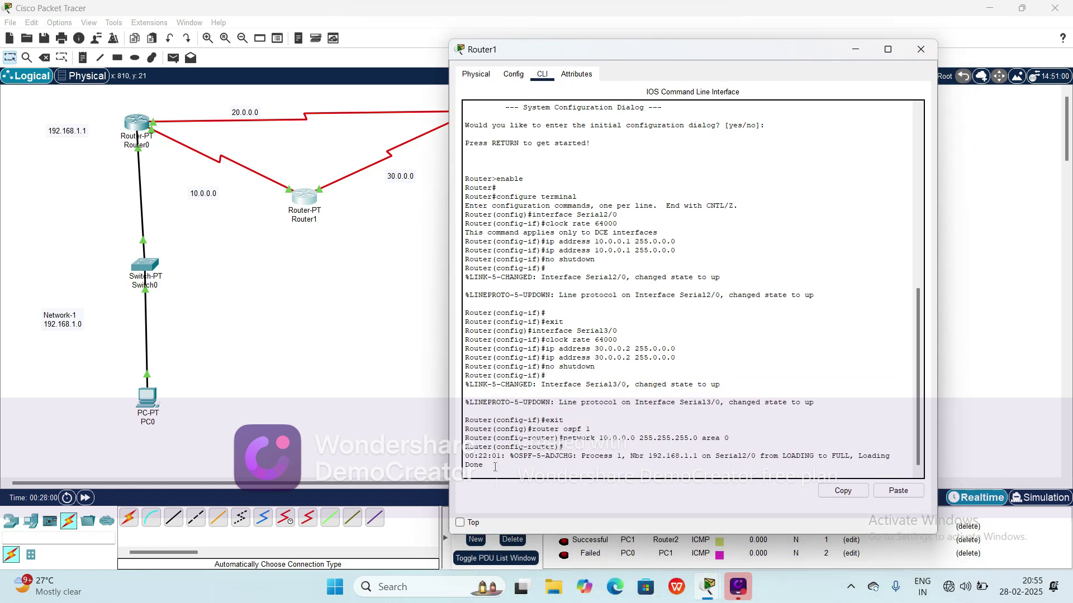
{"action": "key", "text": "Return"}
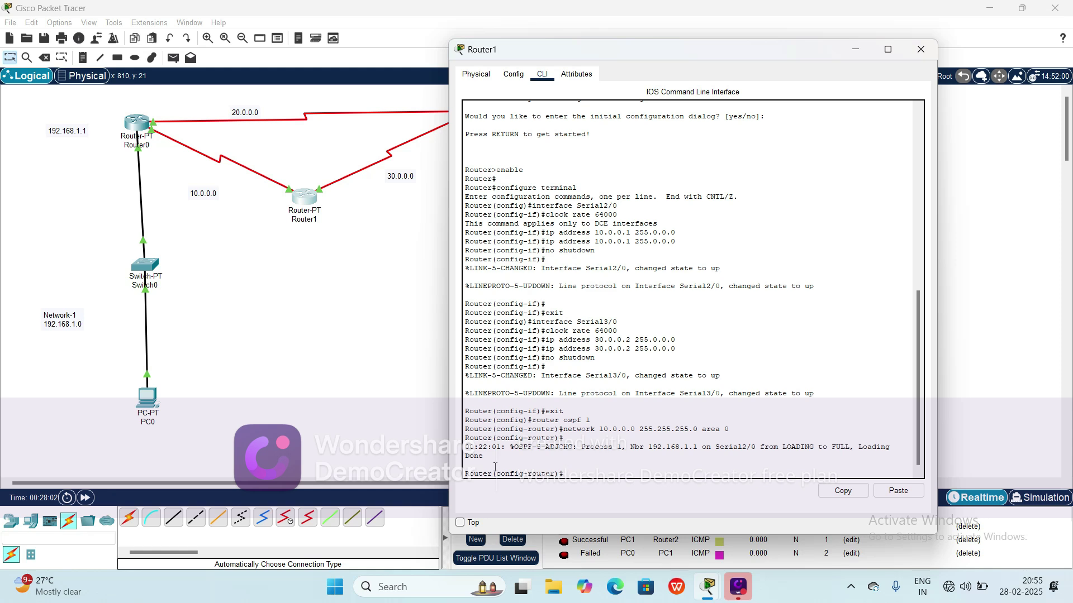
{"action": "type", "text": "network"}
{"action": "type", "text": "30.0.0.0"}
{"action": "type", "text": "255.255.255.0 area 0"}
{"action": "key", "text": "Return"}
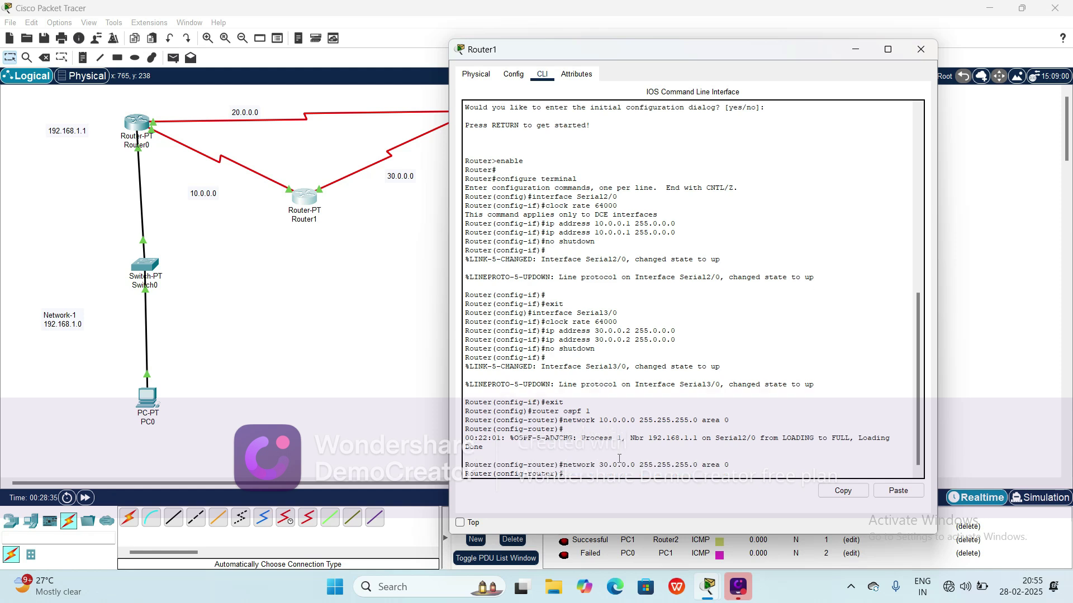
{"action": "type", "text": "exit"}
{"action": "key", "text": "Return"}
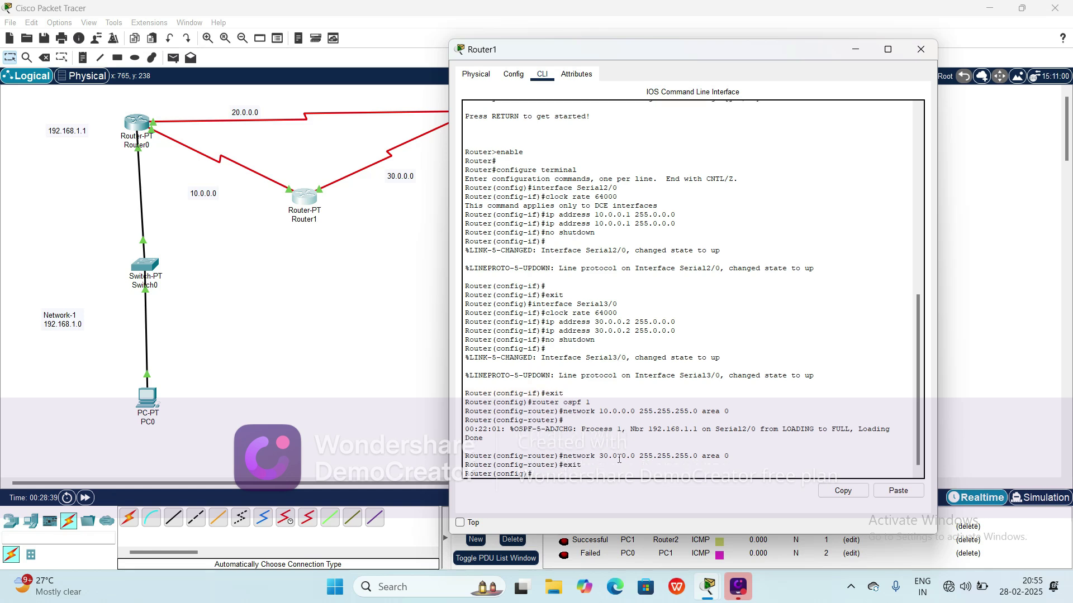
{"action": "left_click", "coordinate": [918, 49]}
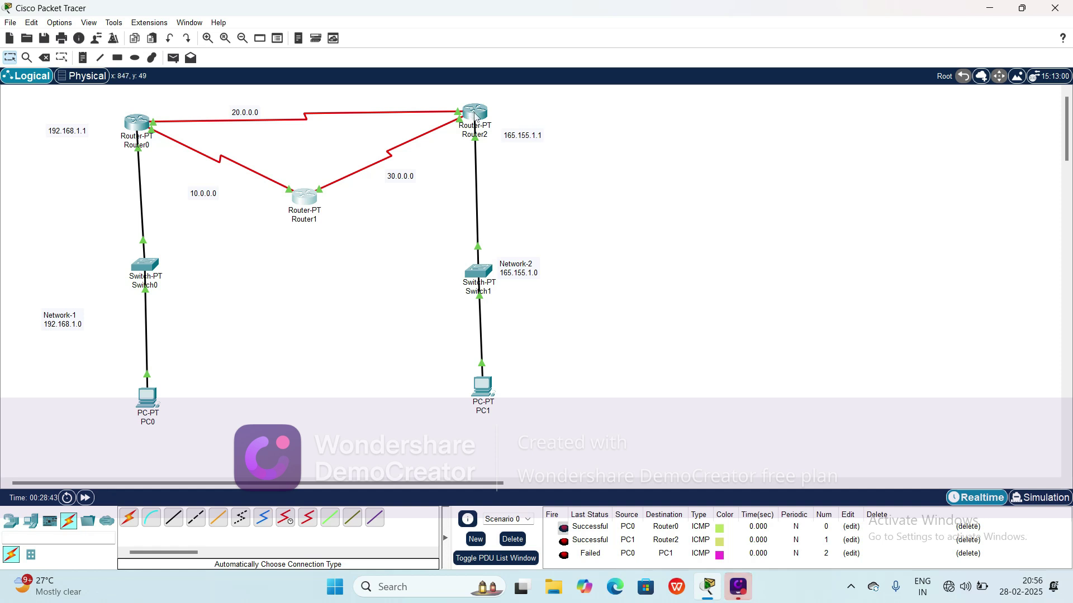
- In Router2's command line, leave interface configuration and start OSPF process 1 with router ospf 1
{"action": "mouse_move", "coordinate": [472, 109]}
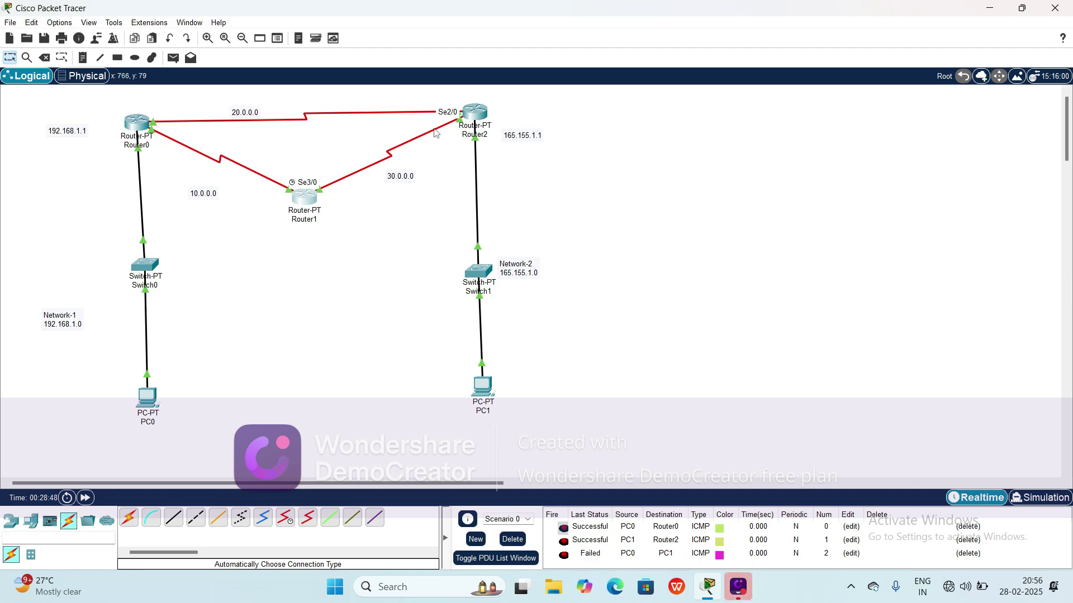
{"action": "left_click", "coordinate": [475, 112]}
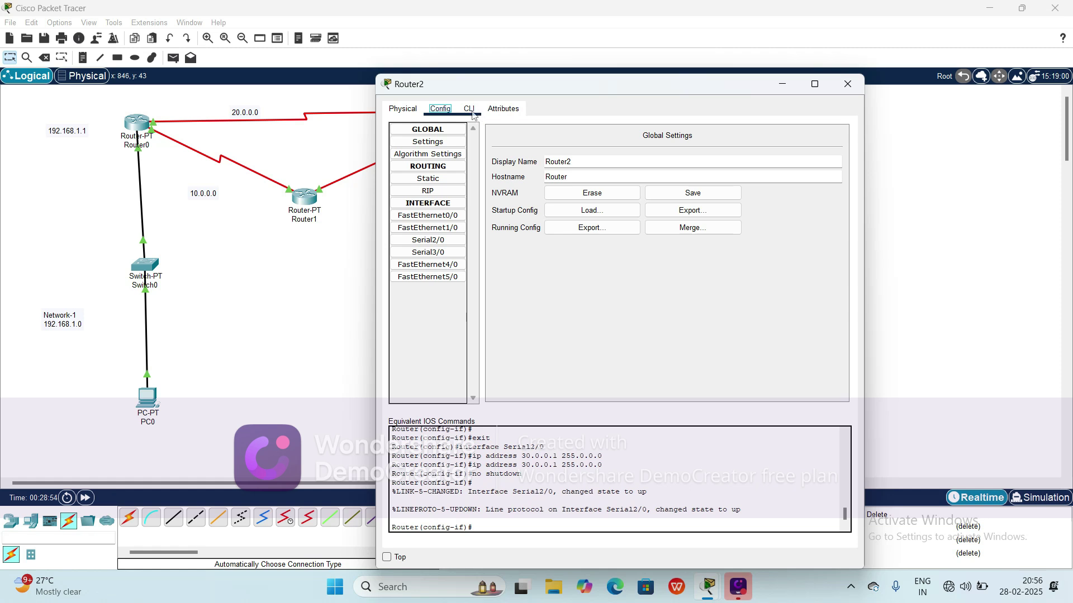
{"action": "left_click", "coordinate": [471, 110]}
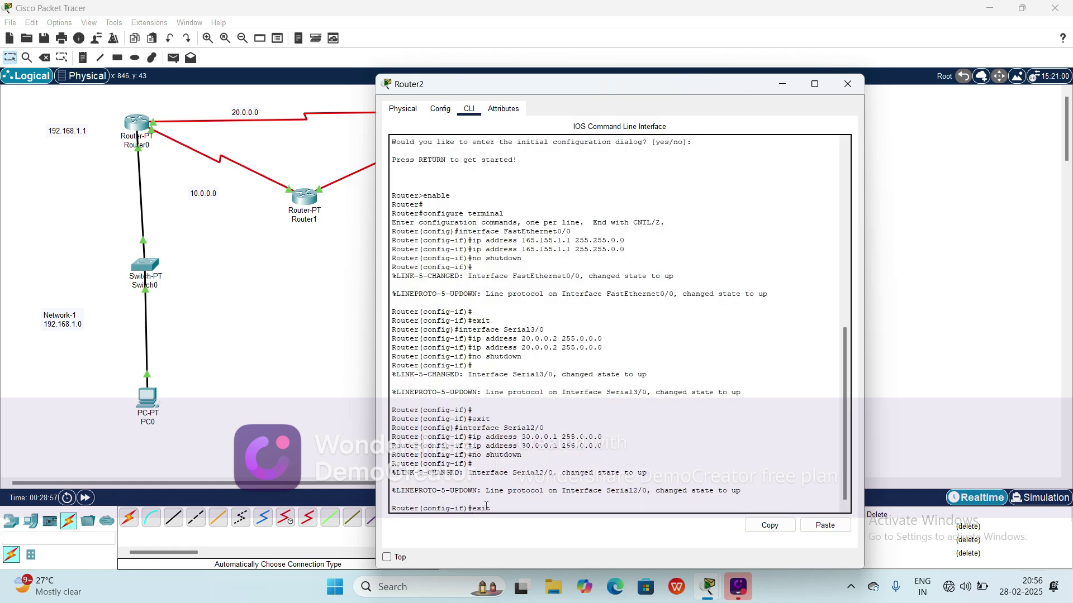
{"action": "key", "text": "Return"}
{"action": "type", "text": "r(config)#r"}
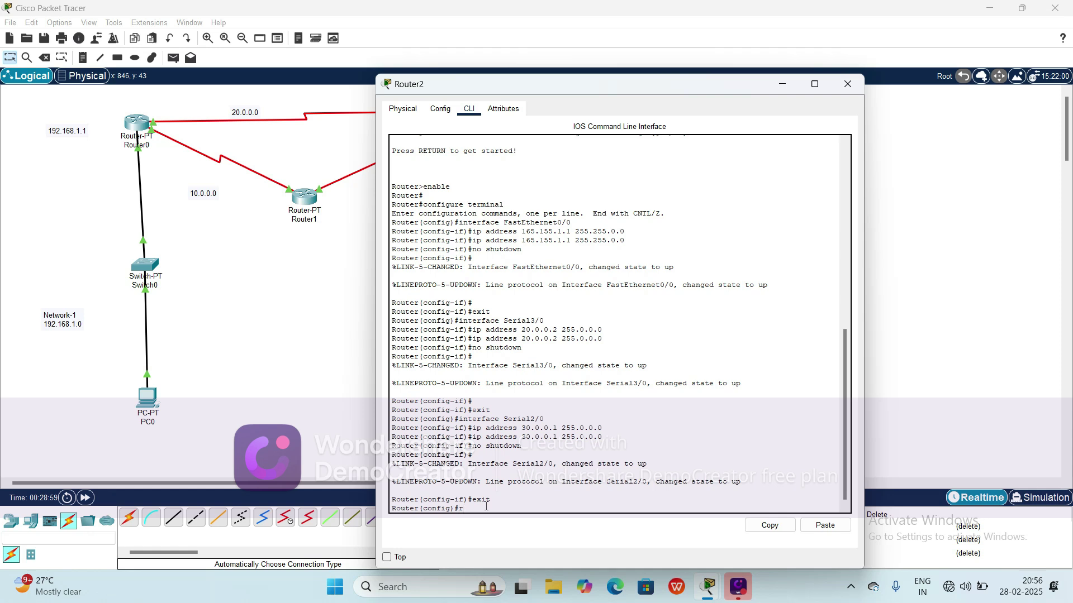
{"action": "type", "text": "outer ospf 1"}
{"action": "key", "text": "Return"}
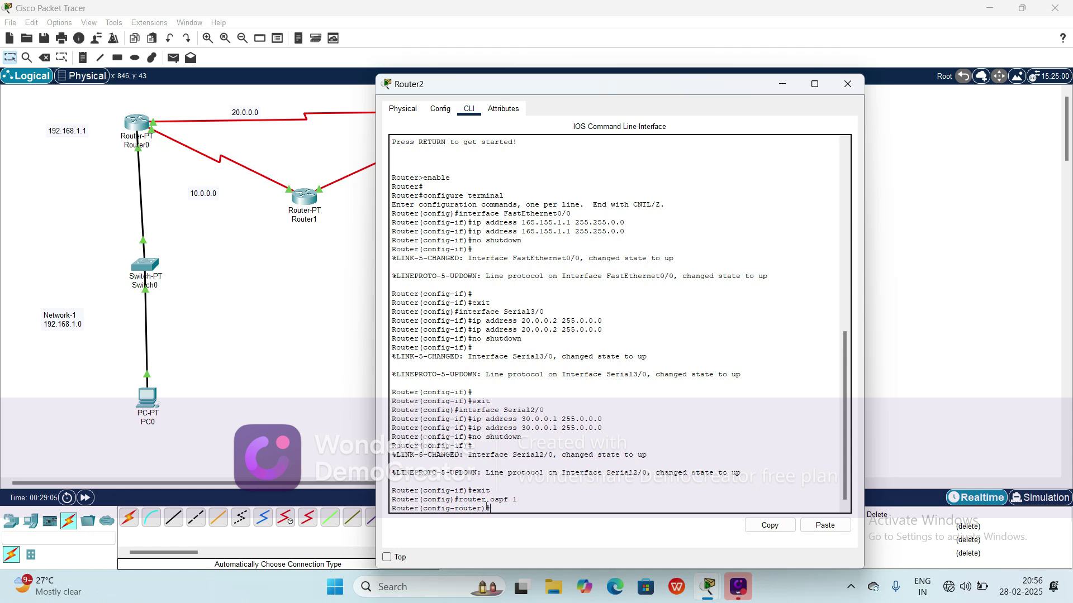
- Add network 165.155.1.0 0.0.0.255 area 0 to Router2's OSPF process
{"action": "type", "text": "network"}
{"action": "left_click_drag", "start_coordinate": [673, 84], "coordinate": [827, 82]}
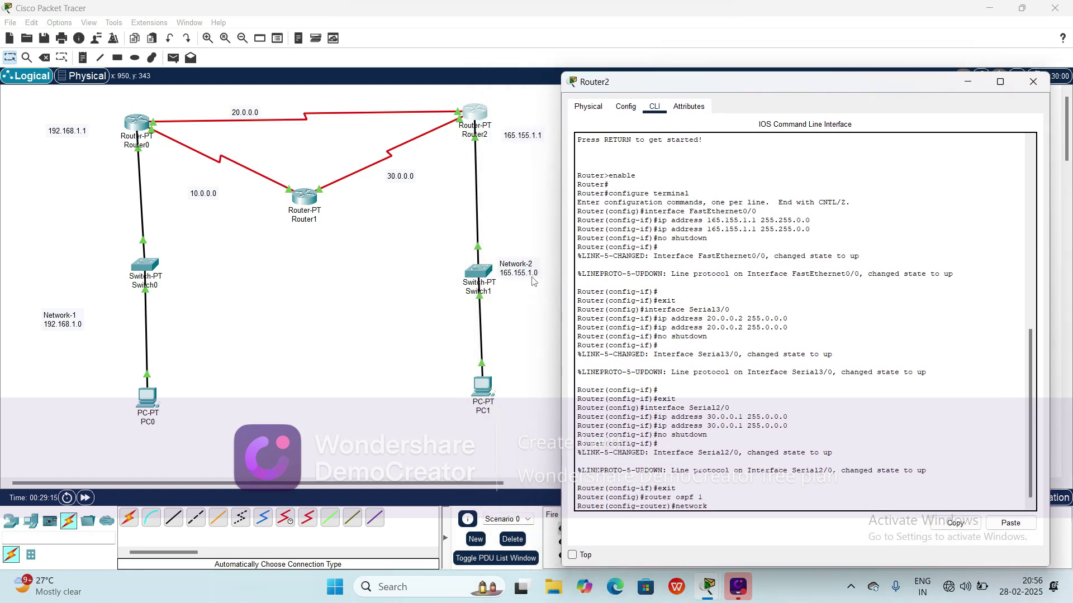
{"action": "left_click_drag", "start_coordinate": [764, 82], "coordinate": [645, 54]}
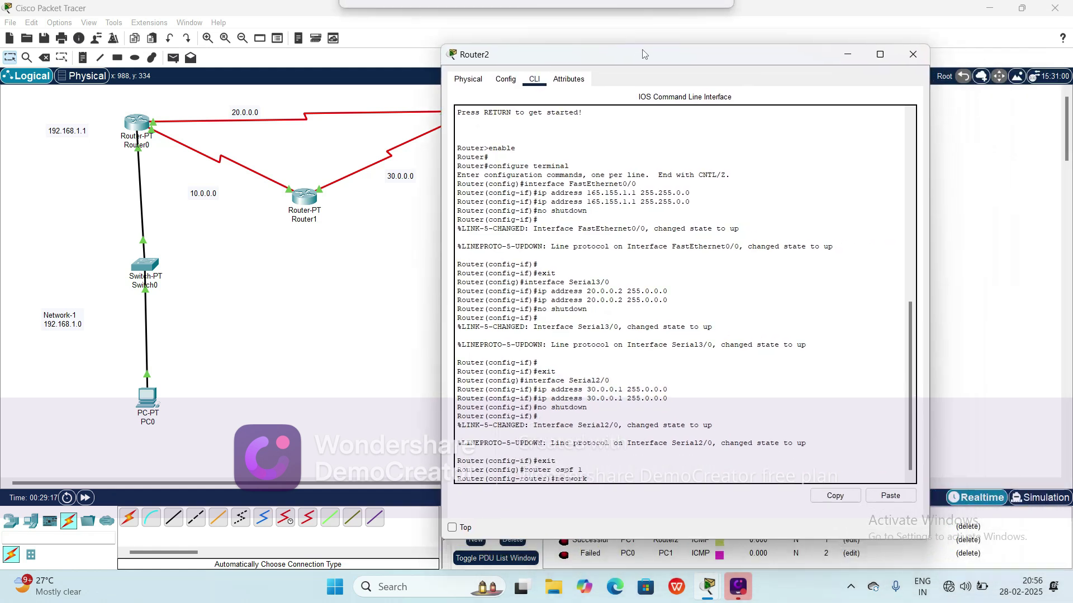
{"action": "type", "text": "165"}
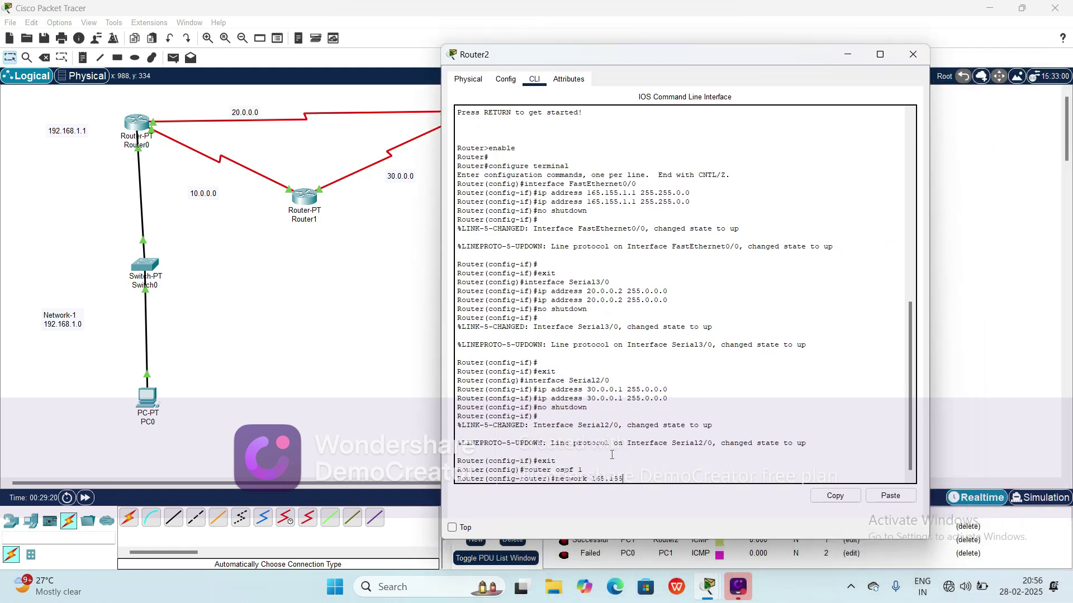
{"action": "type", "text": ".155.1.0 0.0.0.255"}
{"action": "type", "text": "area 0"}
{"action": "key", "text": "Return"}
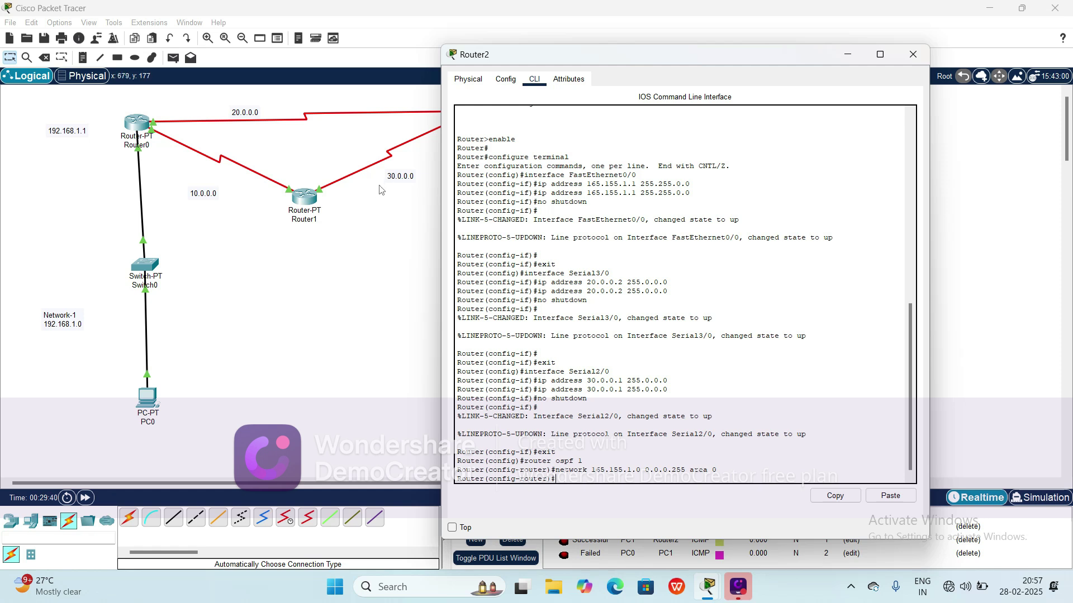
- Add network 30.0.0.0 255.255.255.0 area 0 to Router2's OSPF process
{"action": "type", "text": "network 30.0.0.0"}
{"action": "type", "text": "255.255.255.0 area 0"}
{"action": "key", "text": "Return"}
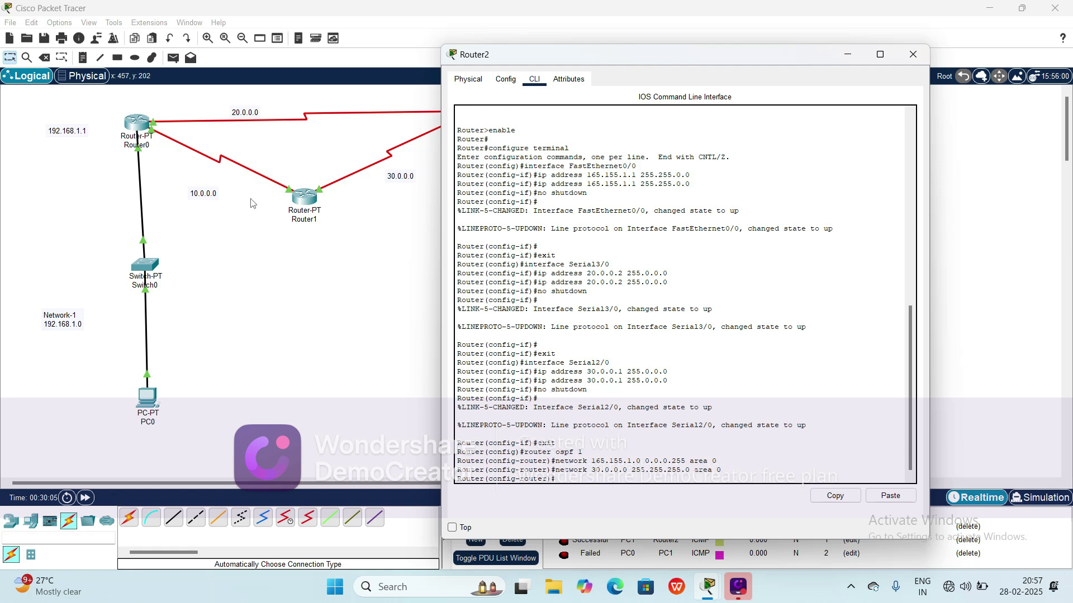
- Add network 20.0.0.0 255.255.255.0 area 0 to Router2's OSPF process, exit router configuration and close Router2
{"action": "left_click", "coordinate": [643, 77]}
{"action": "left_click_drag", "start_coordinate": [702, 58], "coordinate": [834, 127]}
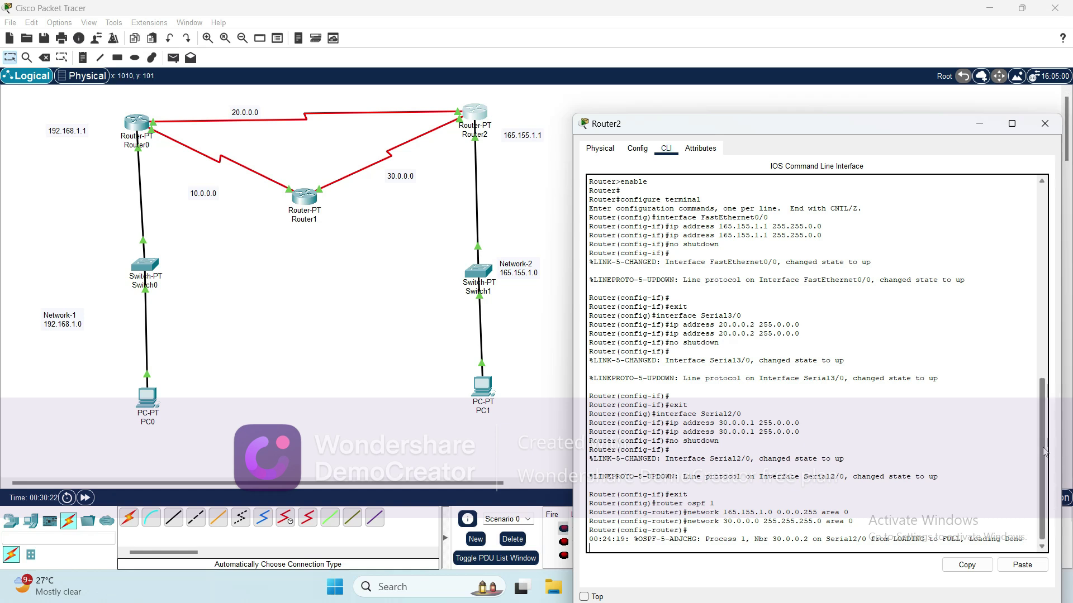
{"action": "scroll", "coordinate": [1042, 519], "scroll_direction": "down", "scroll_amount": 1}
{"action": "key", "text": "Return"}
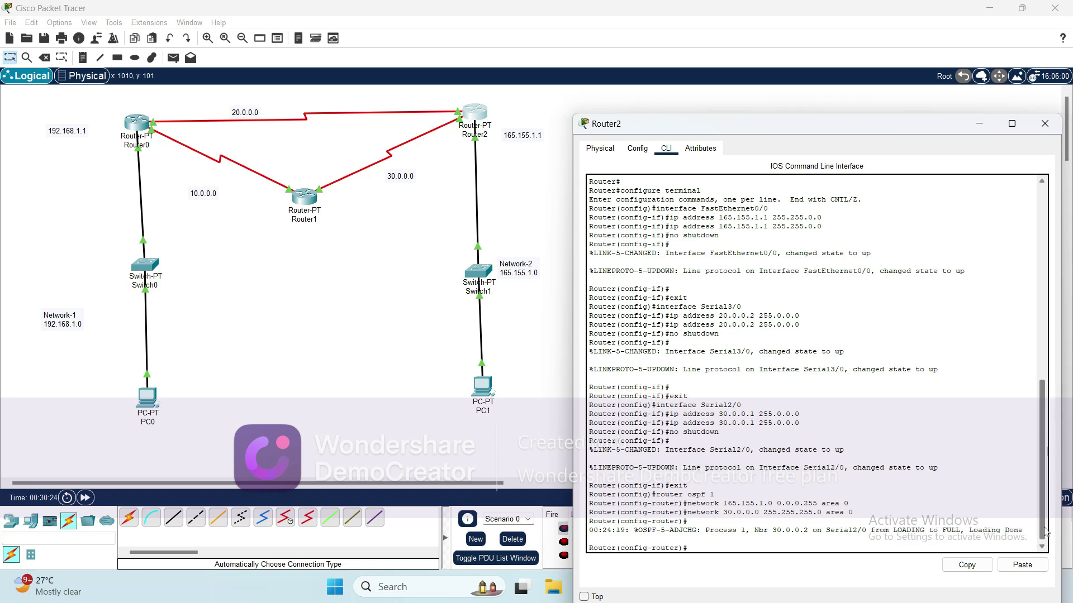
{"action": "type", "text": "netwo"}
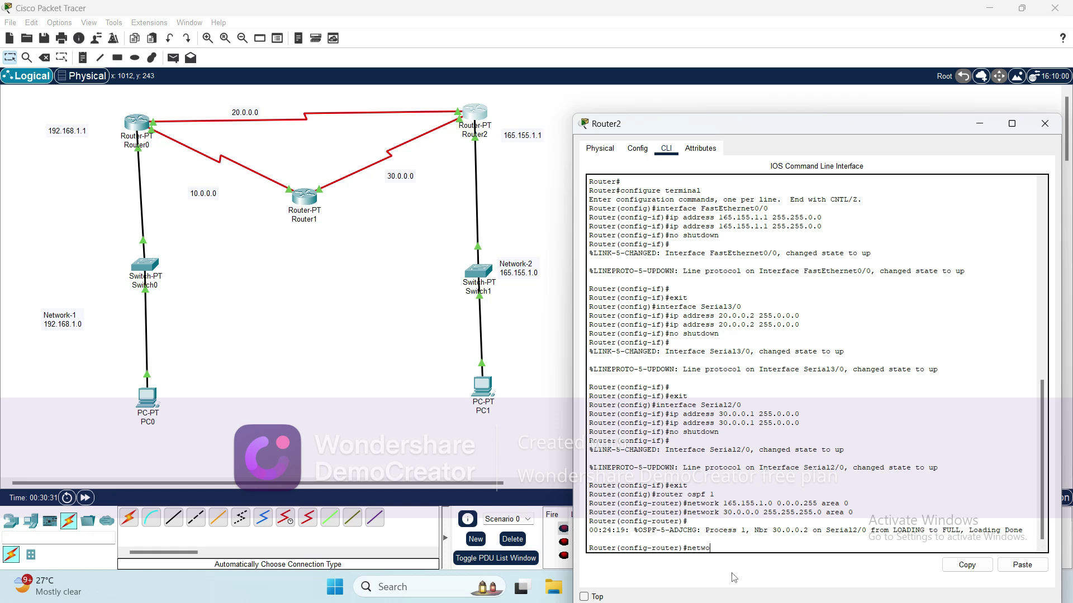
{"action": "type", "text": "rk 20.0"}
{"action": "type", "text": ".0.0 255.255.255.0"}
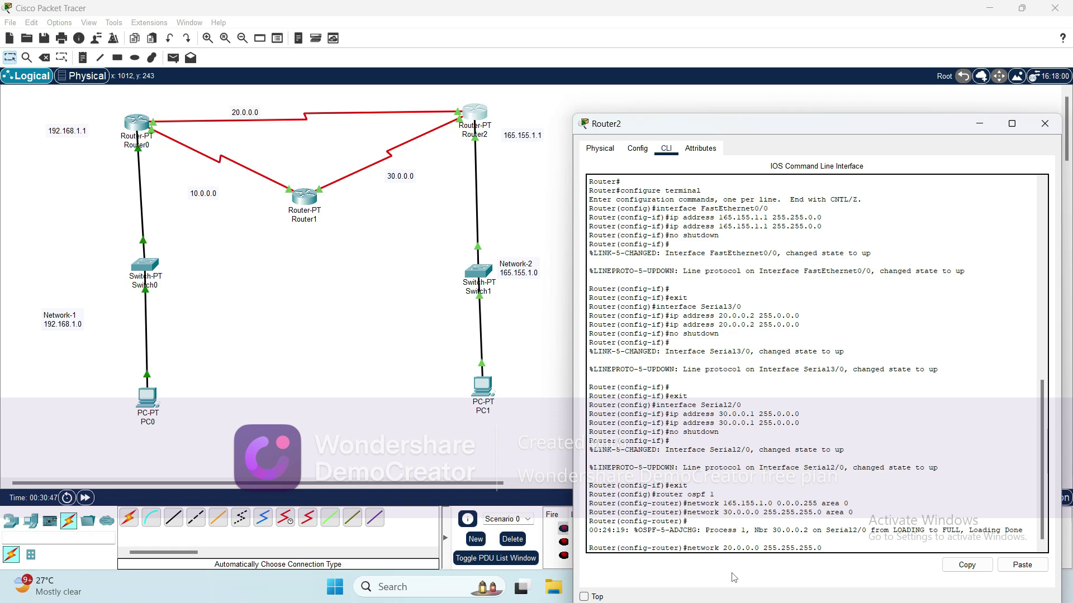
{"action": "type", "text": " area 0"}
{"action": "key", "text": "Return"}
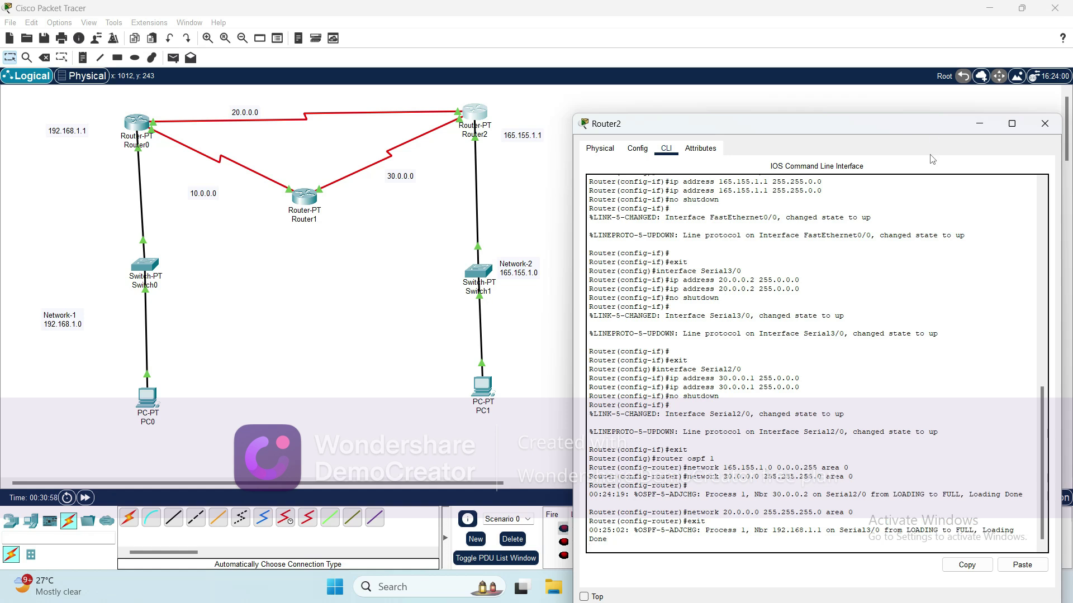
{"action": "left_click", "coordinate": [1044, 124]}
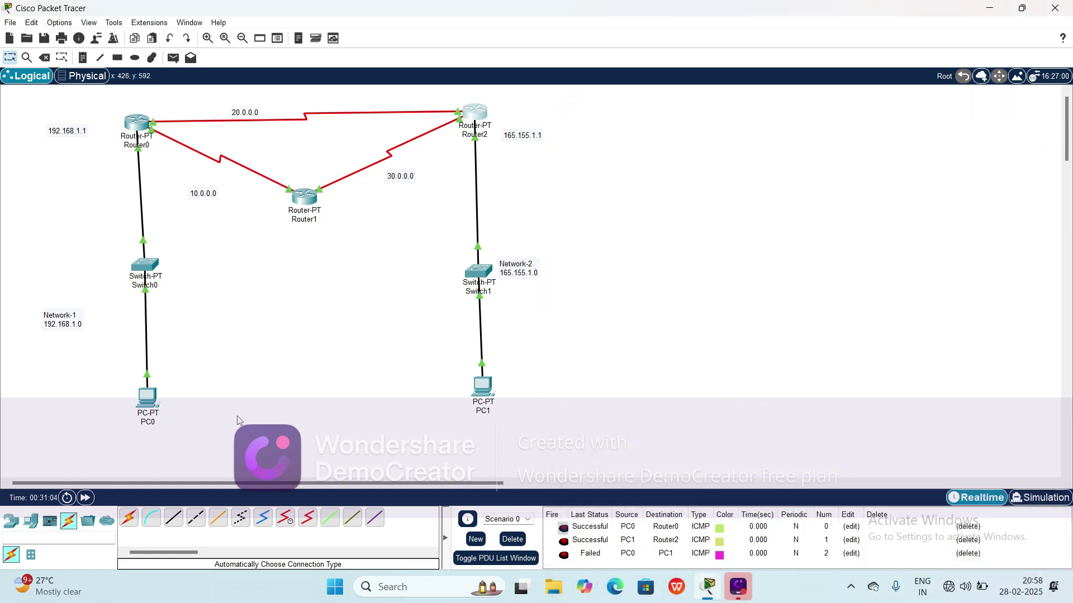
- Send a simple PDU from PC0 to PC1 and play it in simulation mode
{"action": "mouse_move", "coordinate": [150, 417]}
{"action": "left_click", "coordinate": [173, 58]}
{"action": "left_click", "coordinate": [146, 398]}
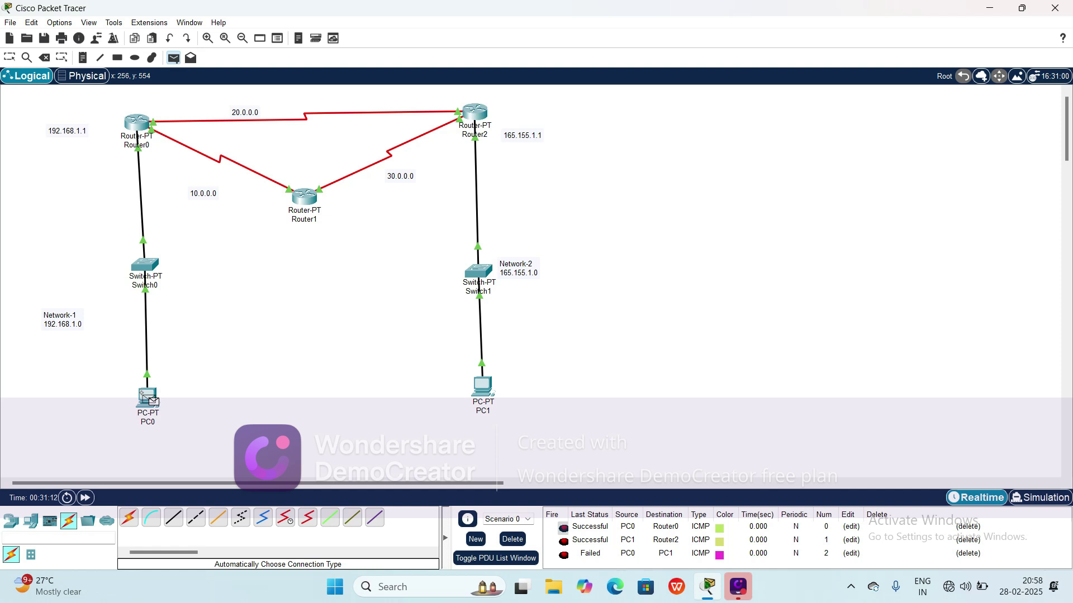
{"action": "left_click", "coordinate": [484, 385]}
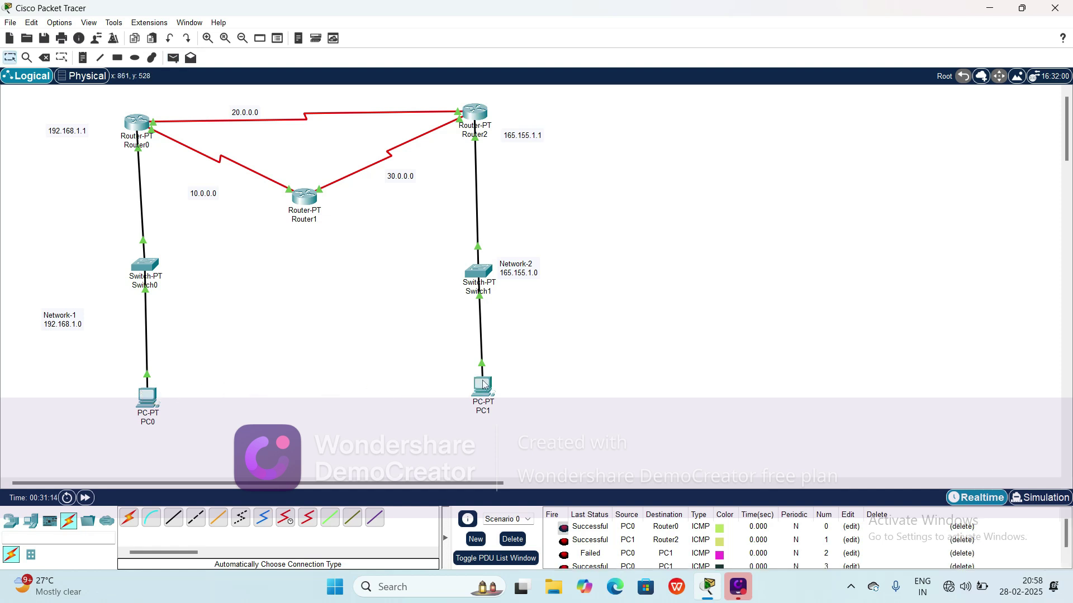
{"action": "left_click", "coordinate": [1036, 497]}
{"action": "left_click", "coordinate": [982, 351]}
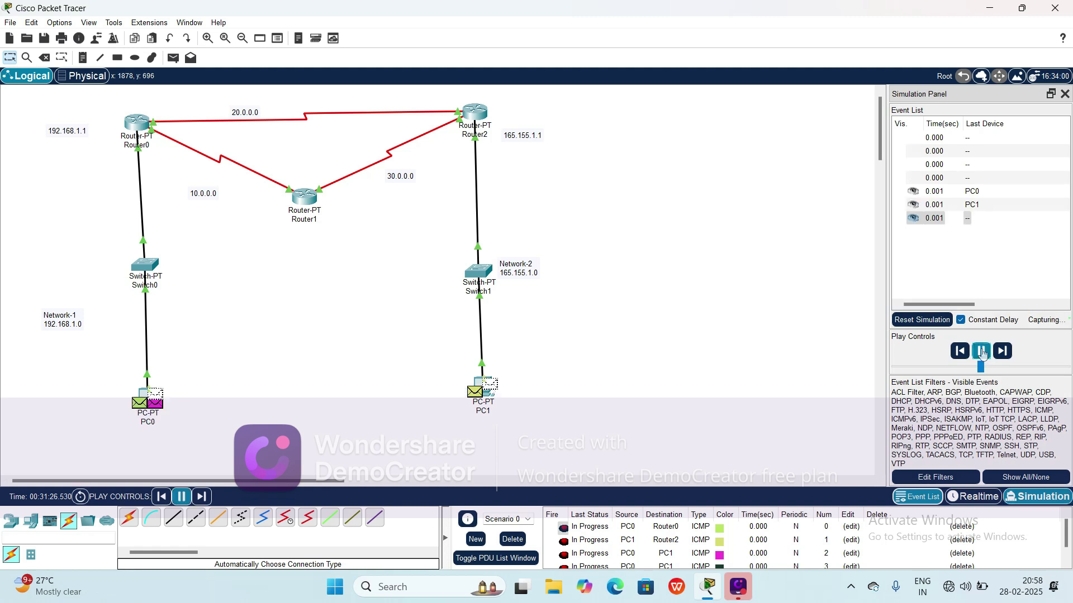